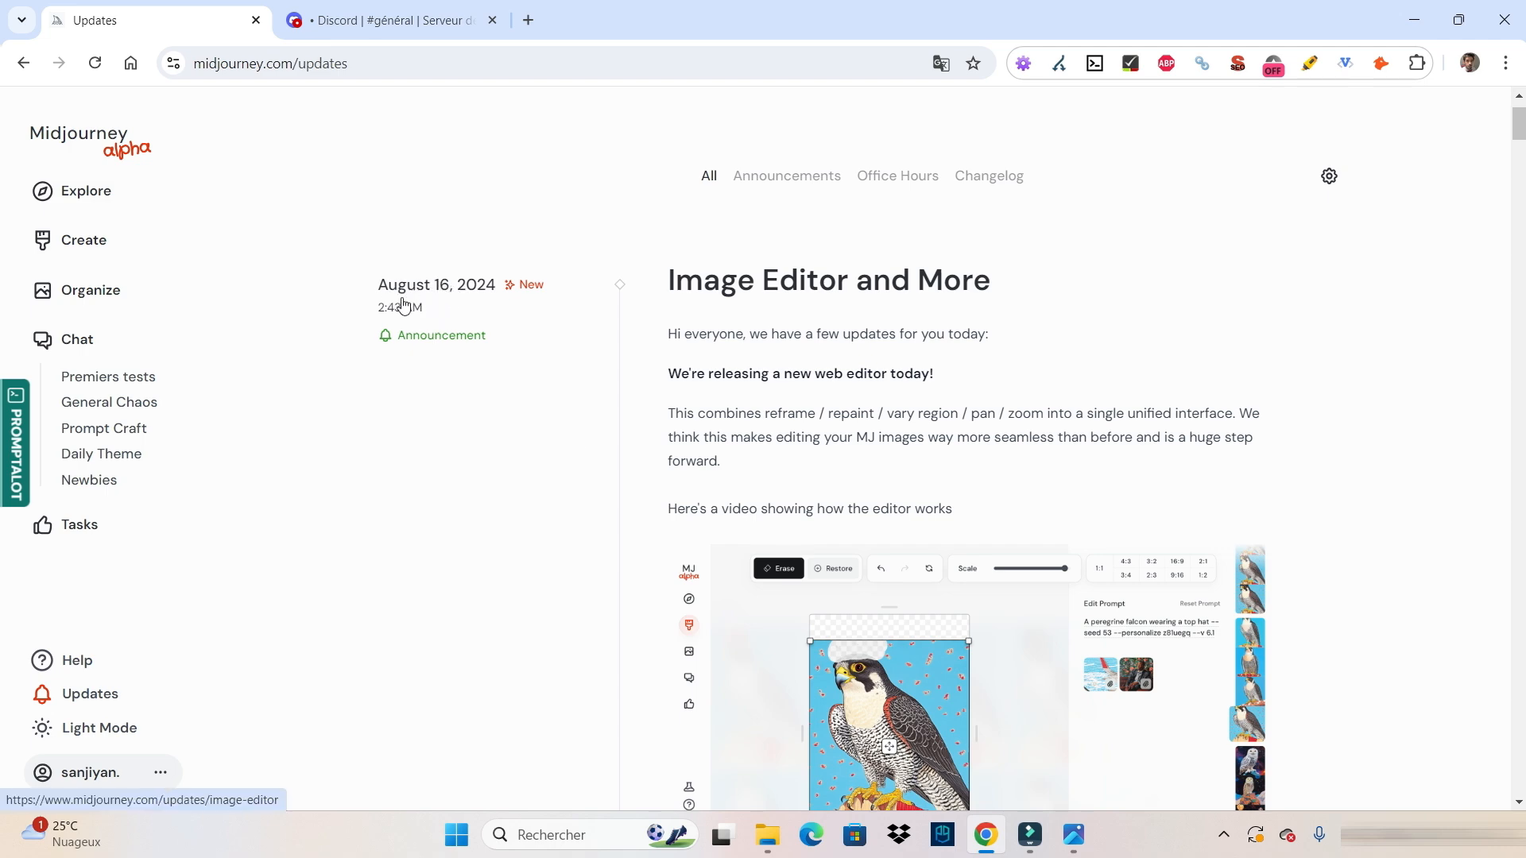
# Step: Read the Image Editor announcement on the updates page, including the room syncing and web creation access sections
pyautogui.scroll(-10, 439, 308)
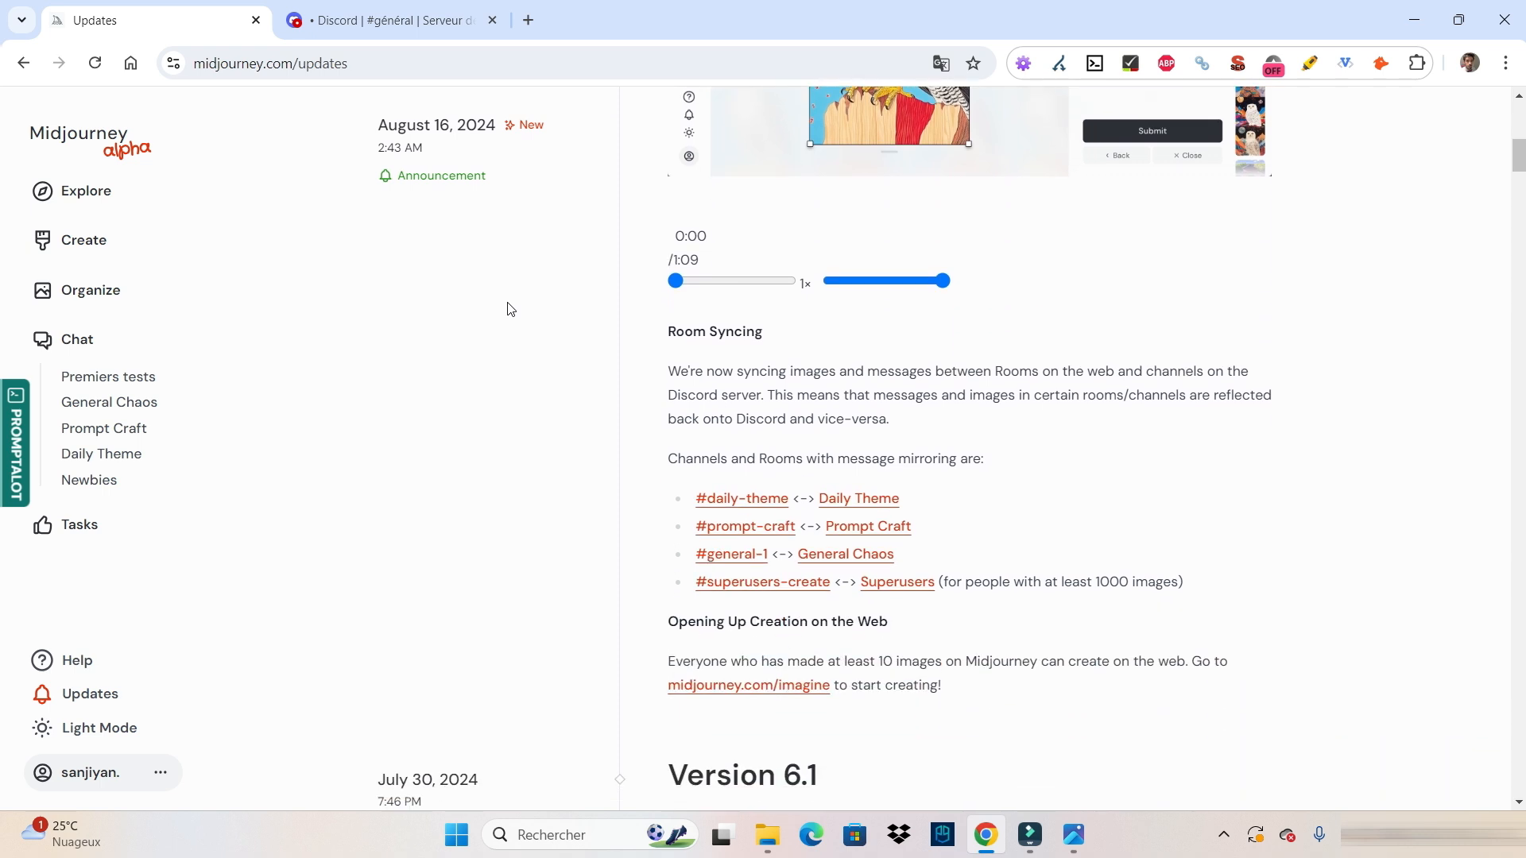
pyautogui.scroll(1, 799, 300)
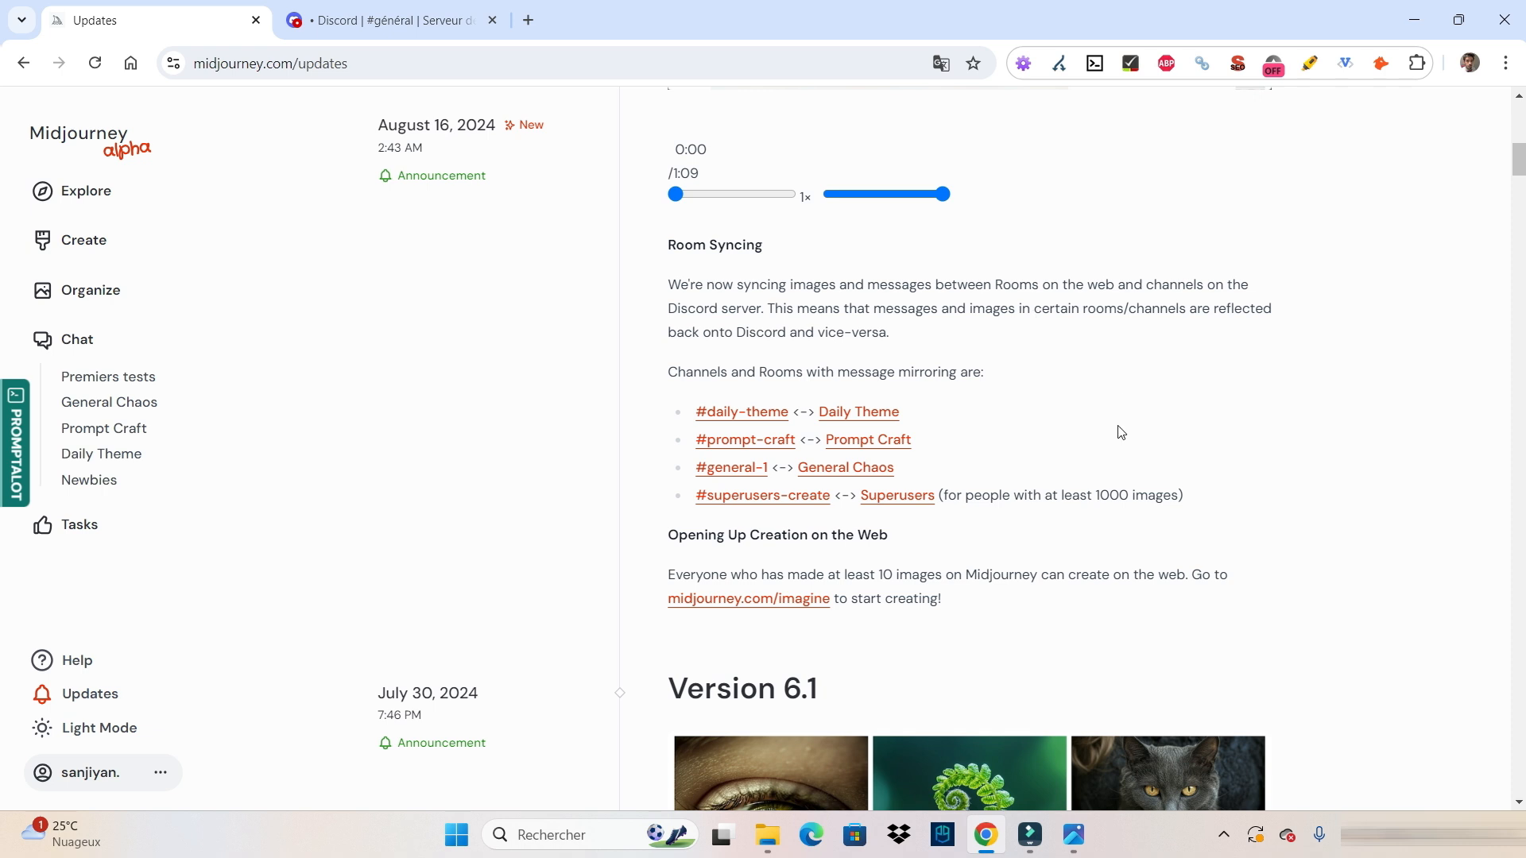
pyautogui.scroll(-1, 1121, 433)
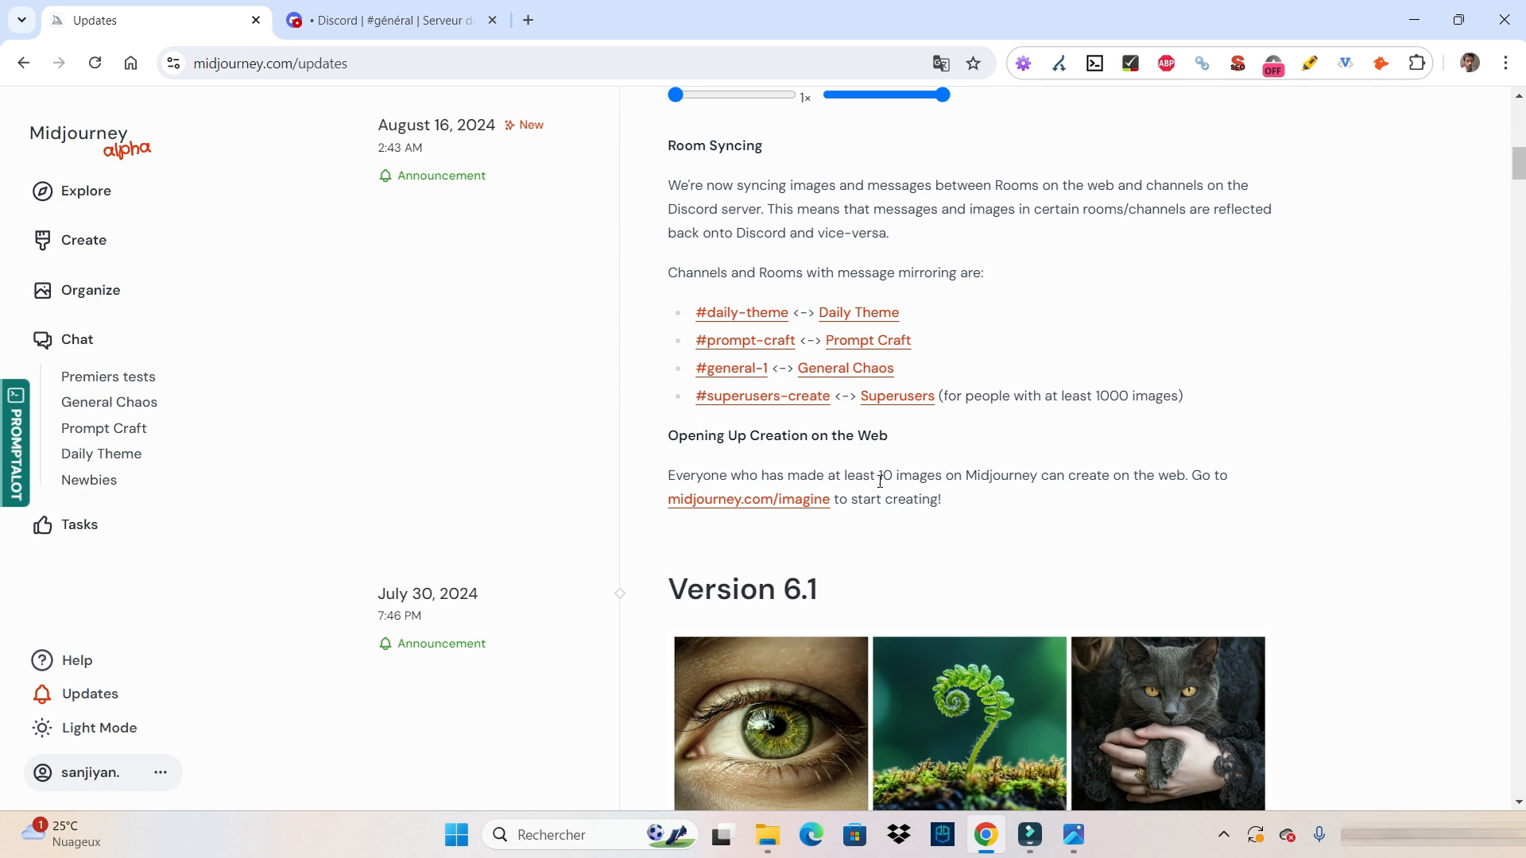
pyautogui.moveTo(877, 477); pyautogui.dragTo(1036, 482)
pyautogui.click(1035, 483)
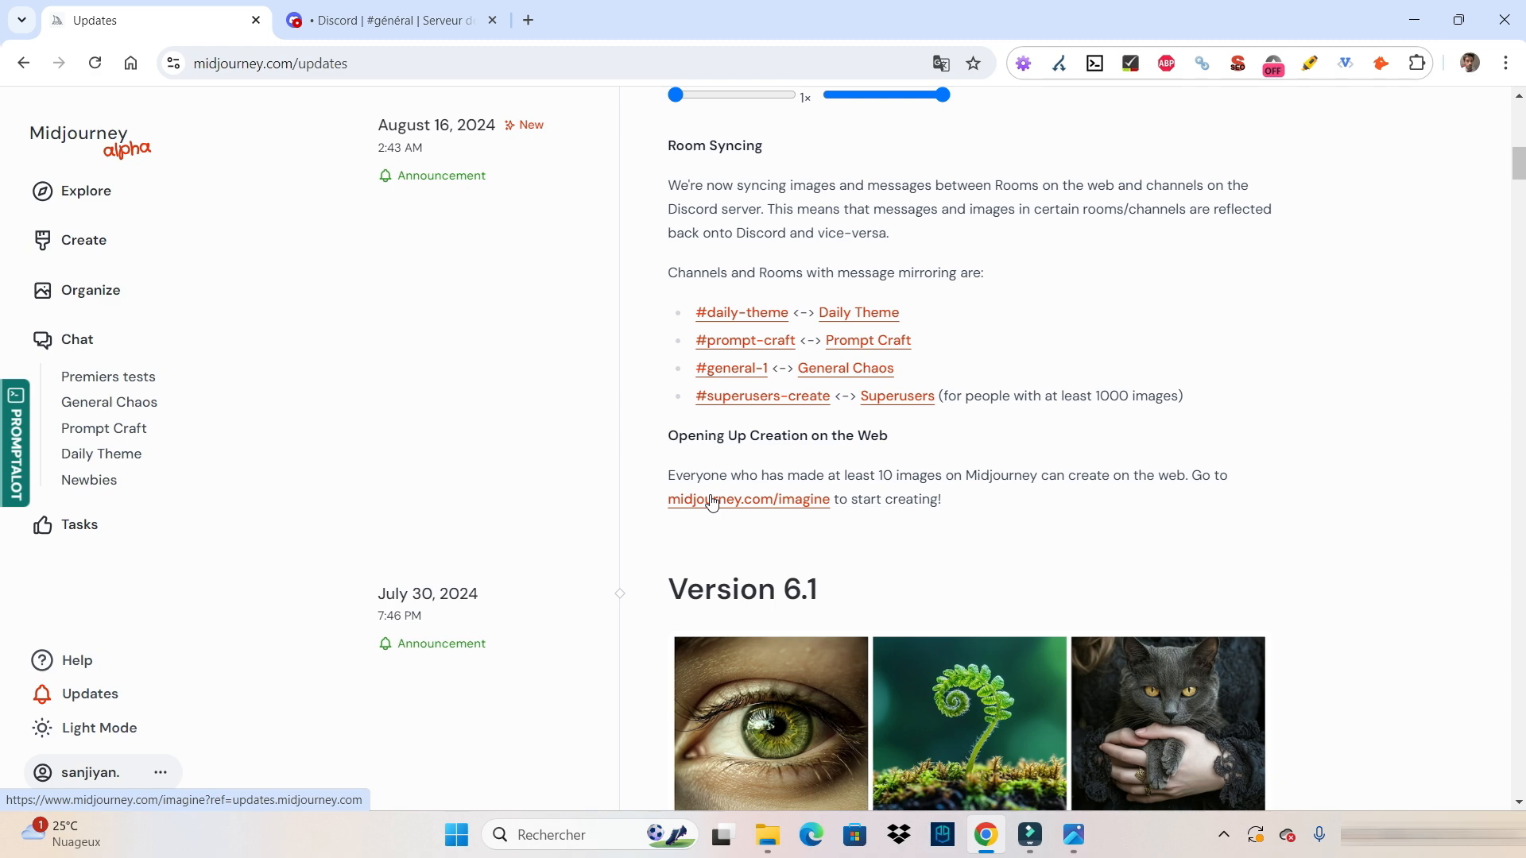
pyautogui.scroll(10, 799, 367)
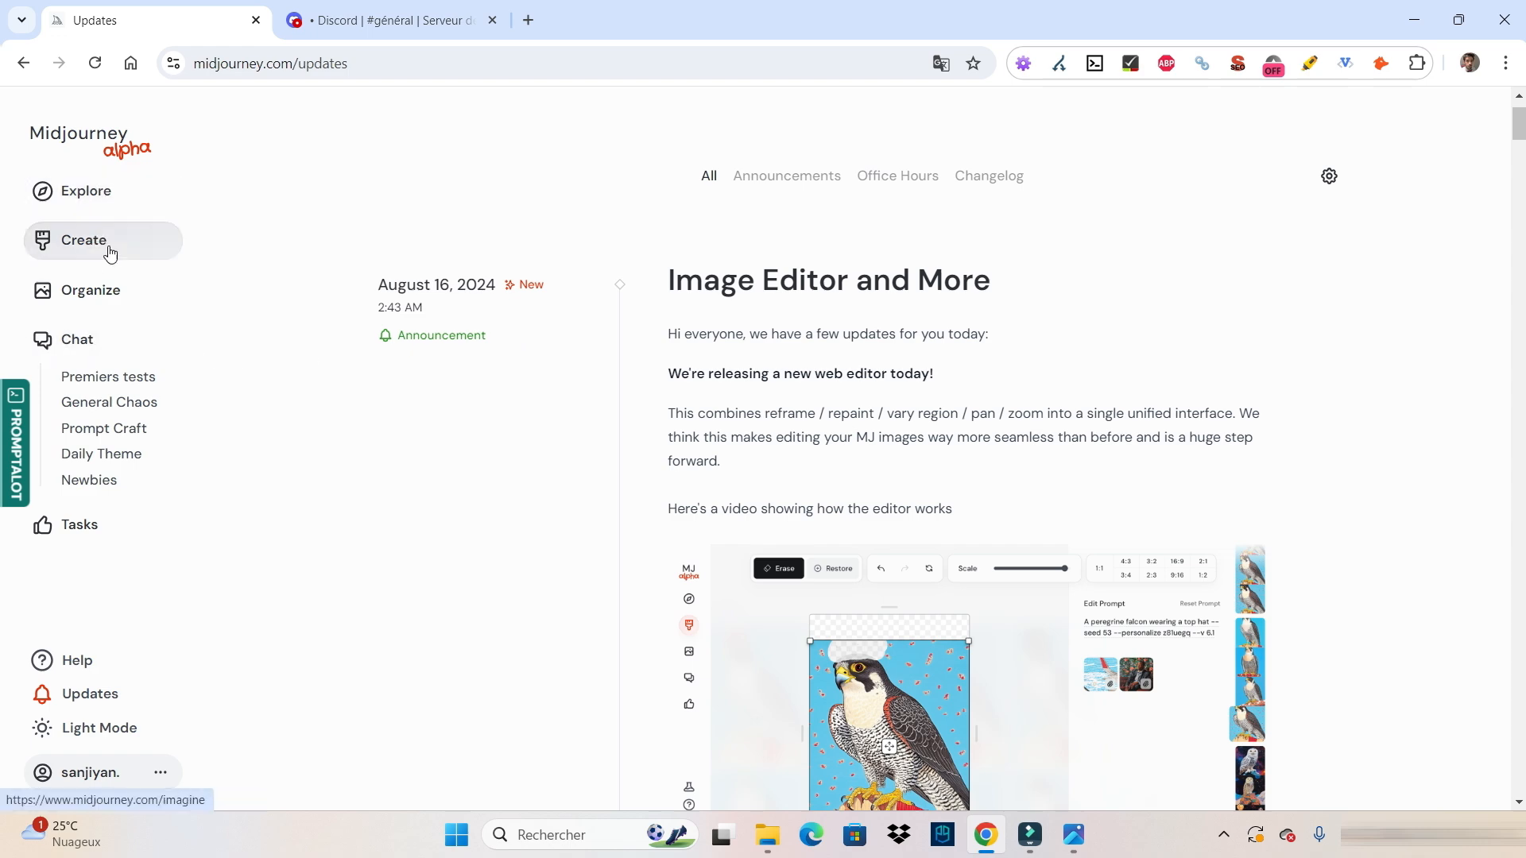
# Step: In the Premiers tests room, generate images from the prompt "a chicken" with the speed set to Turbo
pyautogui.click(117, 379)
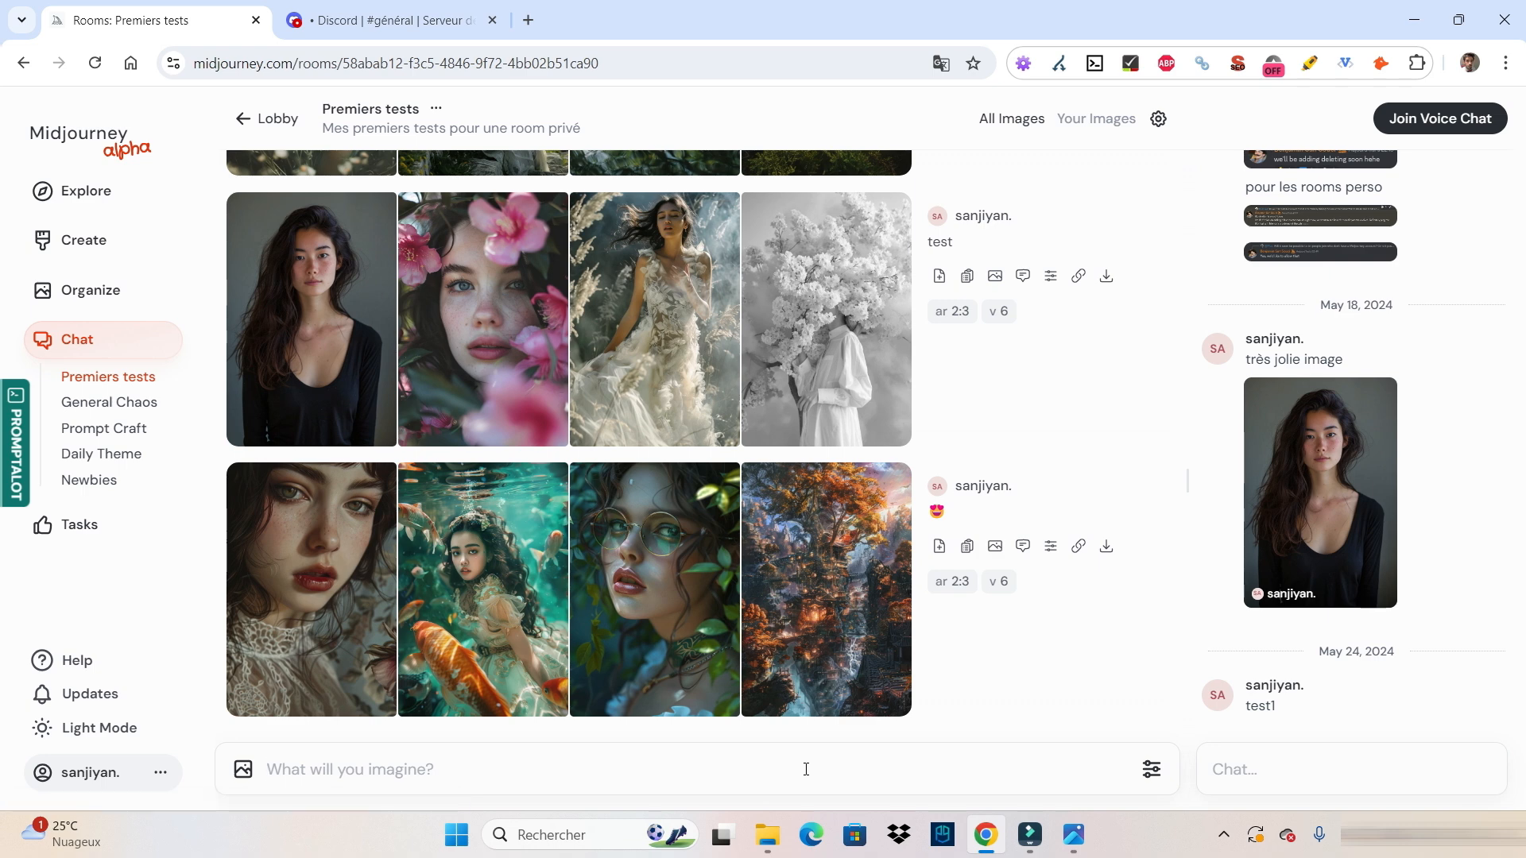
pyautogui.write('a chicken')
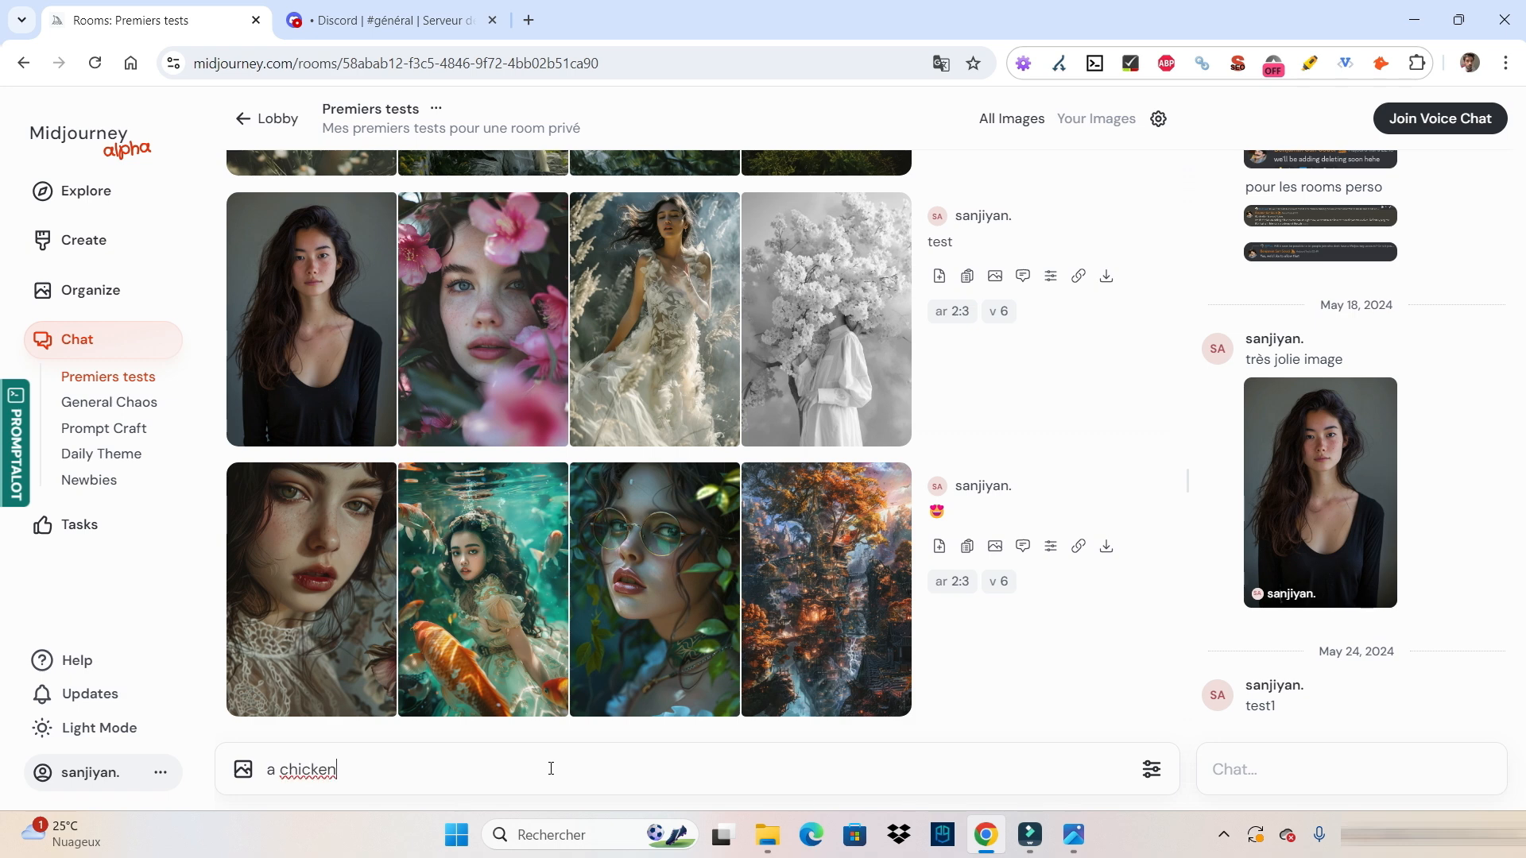
pyautogui.click(1150, 771)
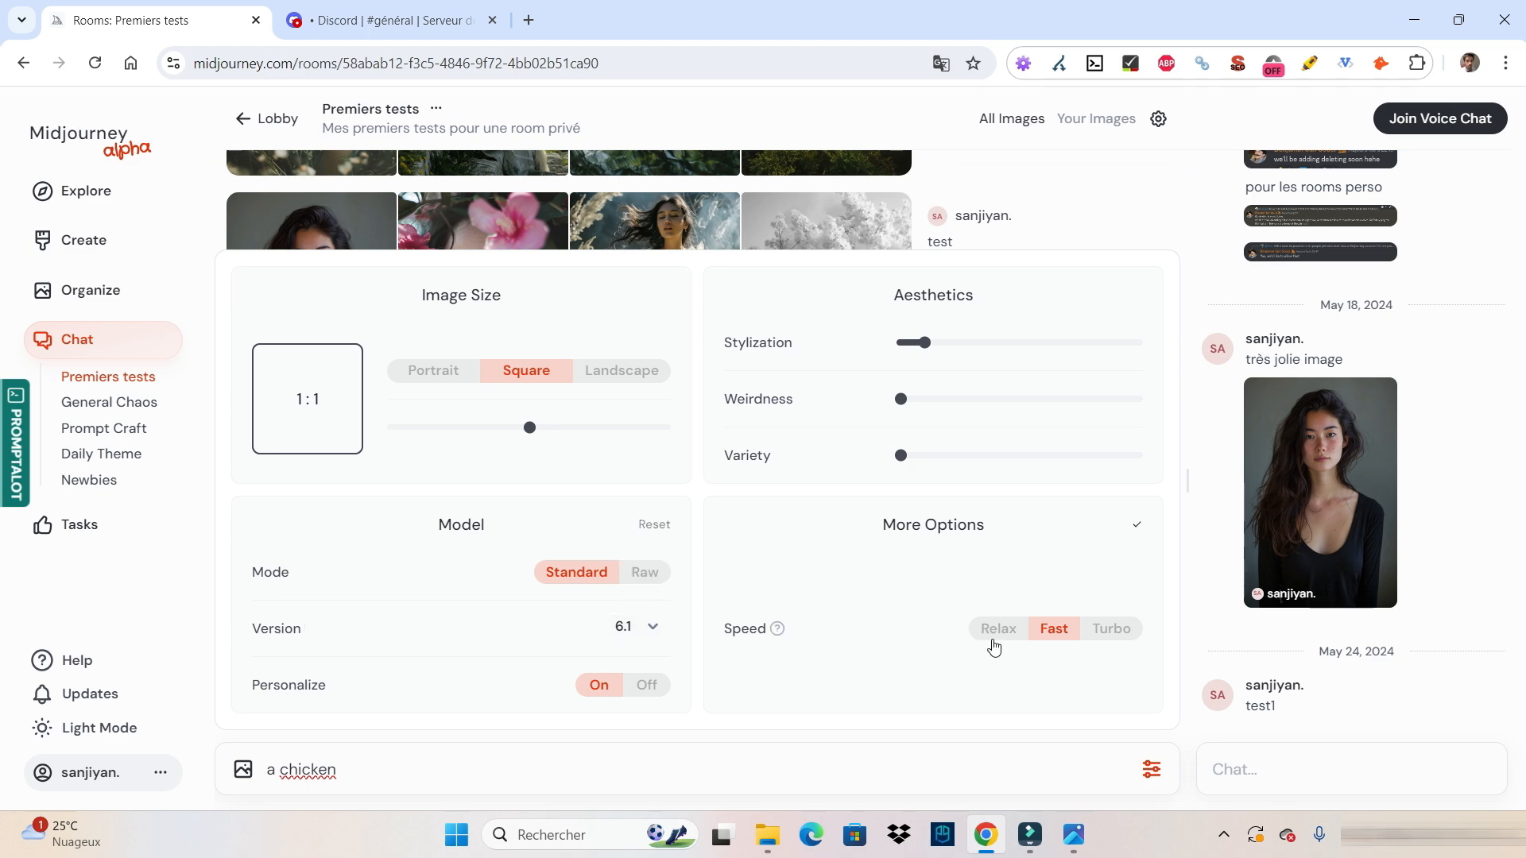
pyautogui.click(1101, 636)
pyautogui.click(1154, 775)
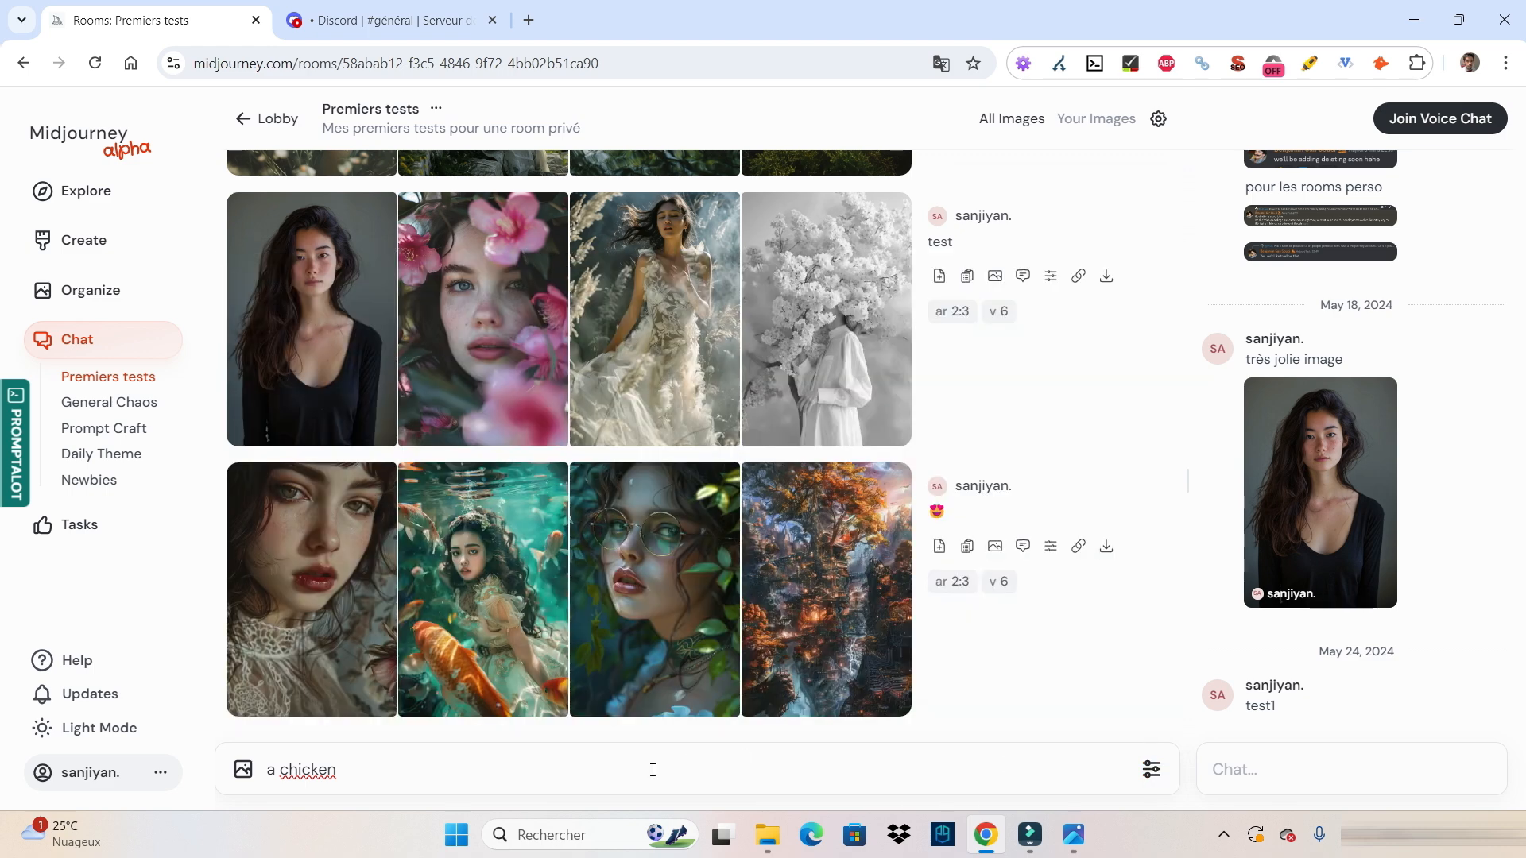
pyautogui.press('Return')
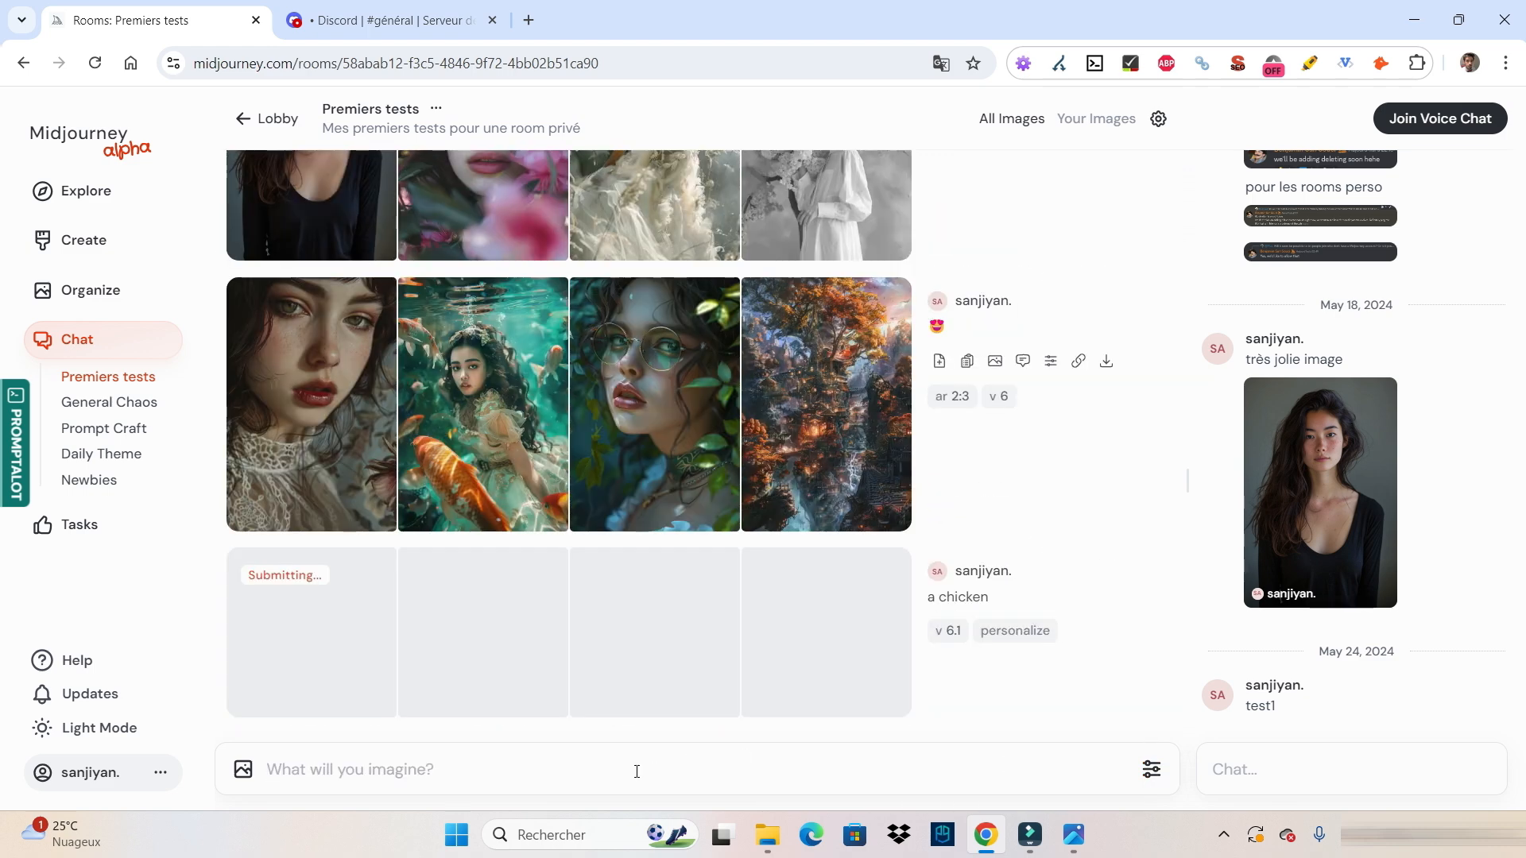
# Step: Open the second generated image, the brown chicken's head in profile, in the image editor
pyautogui.moveTo(1021, 635)
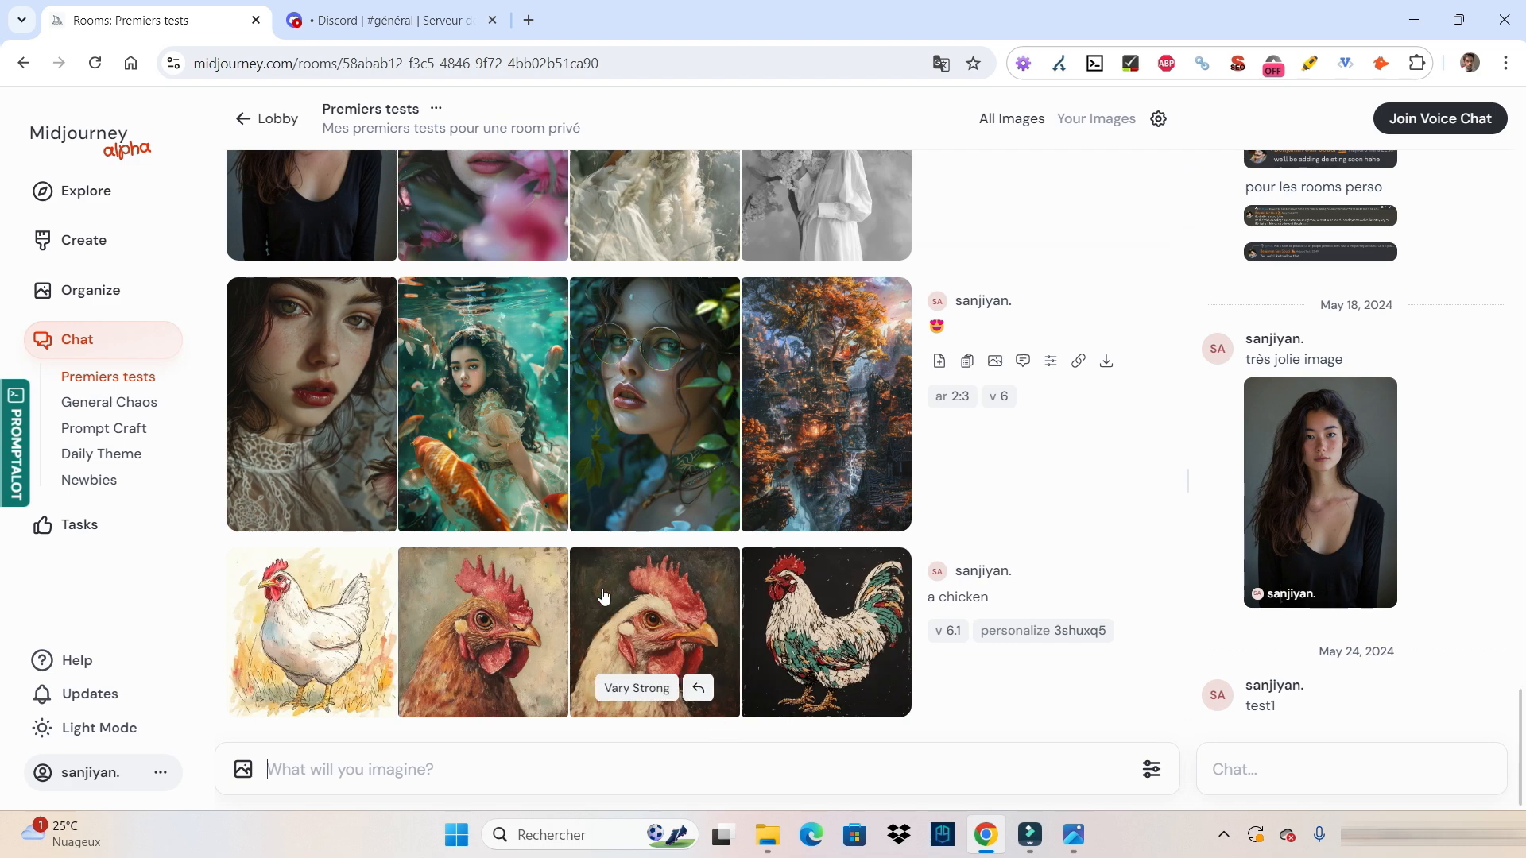
pyautogui.click(482, 620)
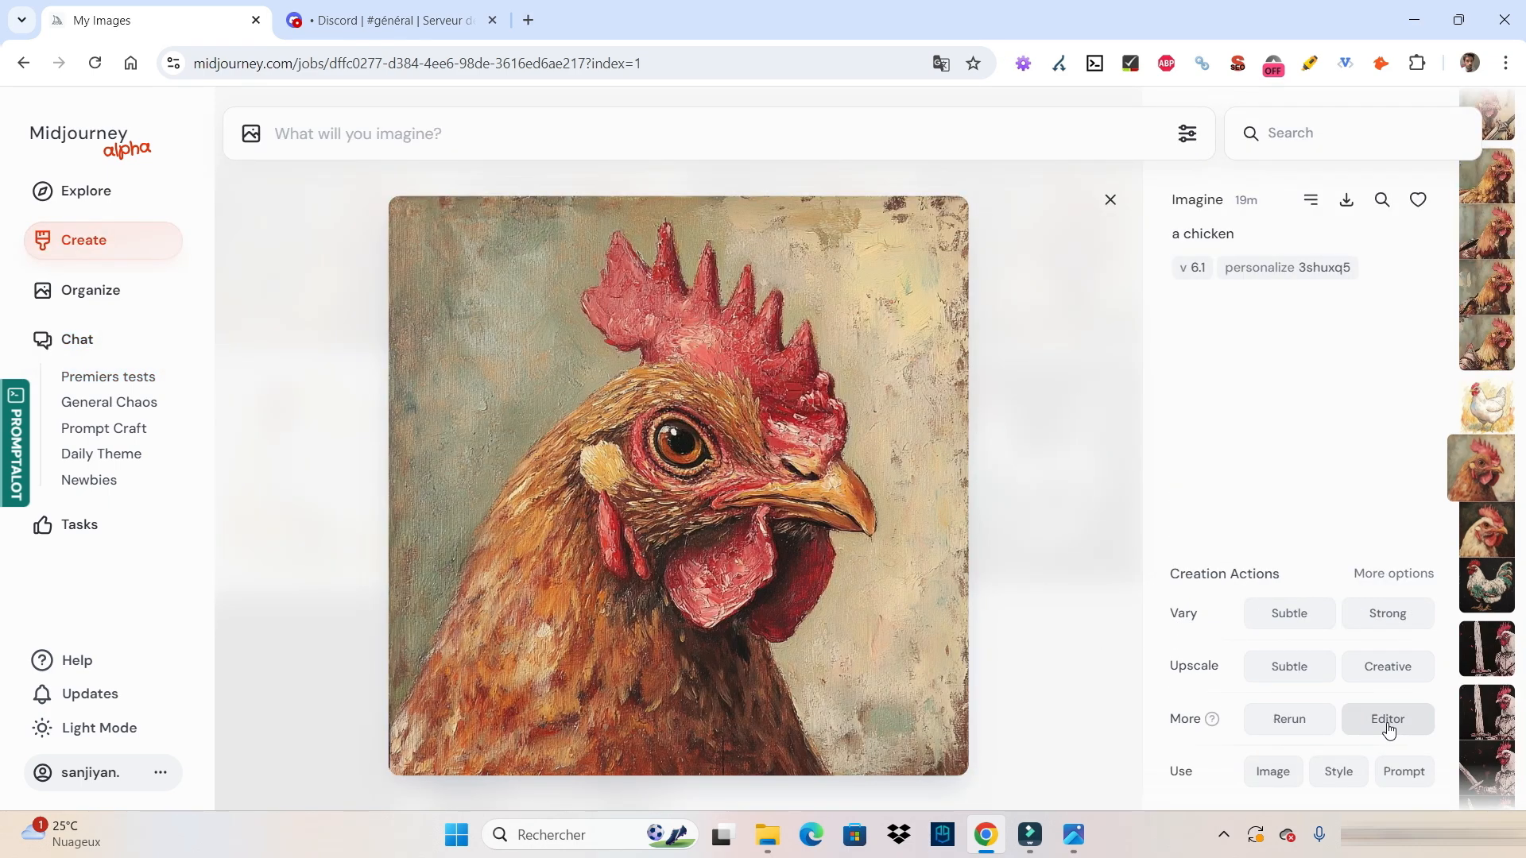
pyautogui.click(1388, 729)
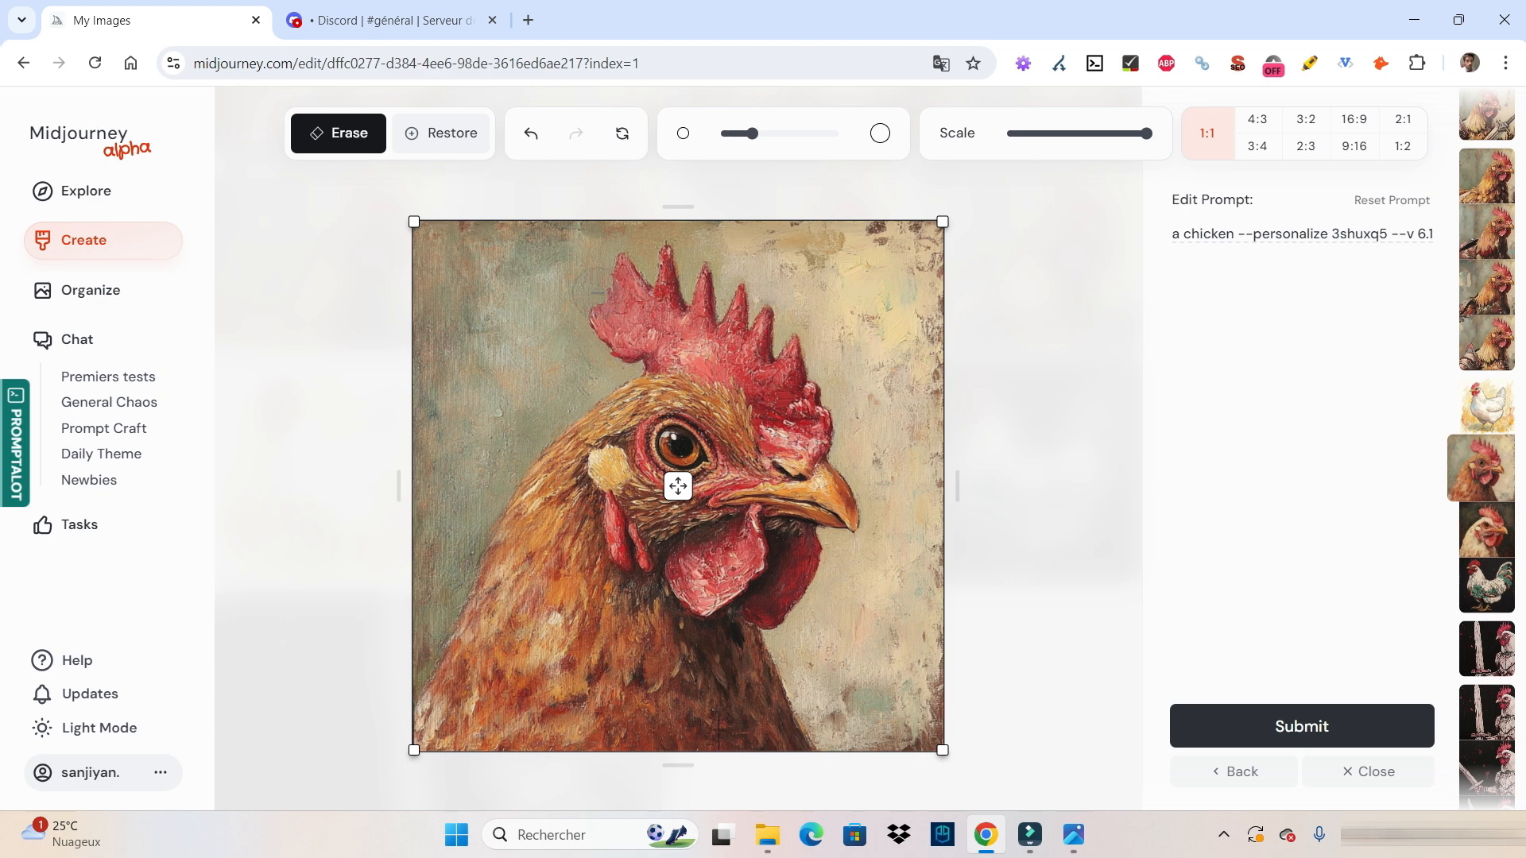
# Step: Erase the chicken's red comb from the back of the head down to the beak, reducing the brush to its smallest size partway
pyautogui.moveTo(633, 361)
pyautogui.mouseDown()
pyautogui.moveTo(598, 320)
pyautogui.moveTo(620, 308)
pyautogui.moveTo(619, 277)
pyautogui.moveTo(649, 301)
pyautogui.moveTo(659, 256)
pyautogui.moveTo(680, 316)
pyautogui.moveTo(689, 280)
pyautogui.moveTo(709, 326)
pyautogui.moveTo(737, 299)
pyautogui.moveTo(736, 354)
pyautogui.moveTo(758, 324)
pyautogui.moveTo(764, 365)
pyautogui.moveTo(777, 358)
pyautogui.moveTo(818, 436)
pyautogui.moveTo(804, 446)
pyautogui.moveTo(711, 344)
pyautogui.moveTo(657, 343)
pyautogui.moveTo(688, 313)
pyautogui.mouseUp()
pyautogui.moveTo(752, 139)
pyautogui.moveTo(752, 140)
pyautogui.mouseDown()
pyautogui.moveTo(832, 137)
pyautogui.moveTo(724, 133)
pyautogui.mouseUp()
pyautogui.moveTo(814, 325)
pyautogui.mouseDown()
pyautogui.moveTo(794, 315)
pyautogui.moveTo(819, 342)
pyautogui.moveTo(846, 471)
pyautogui.mouseUp()
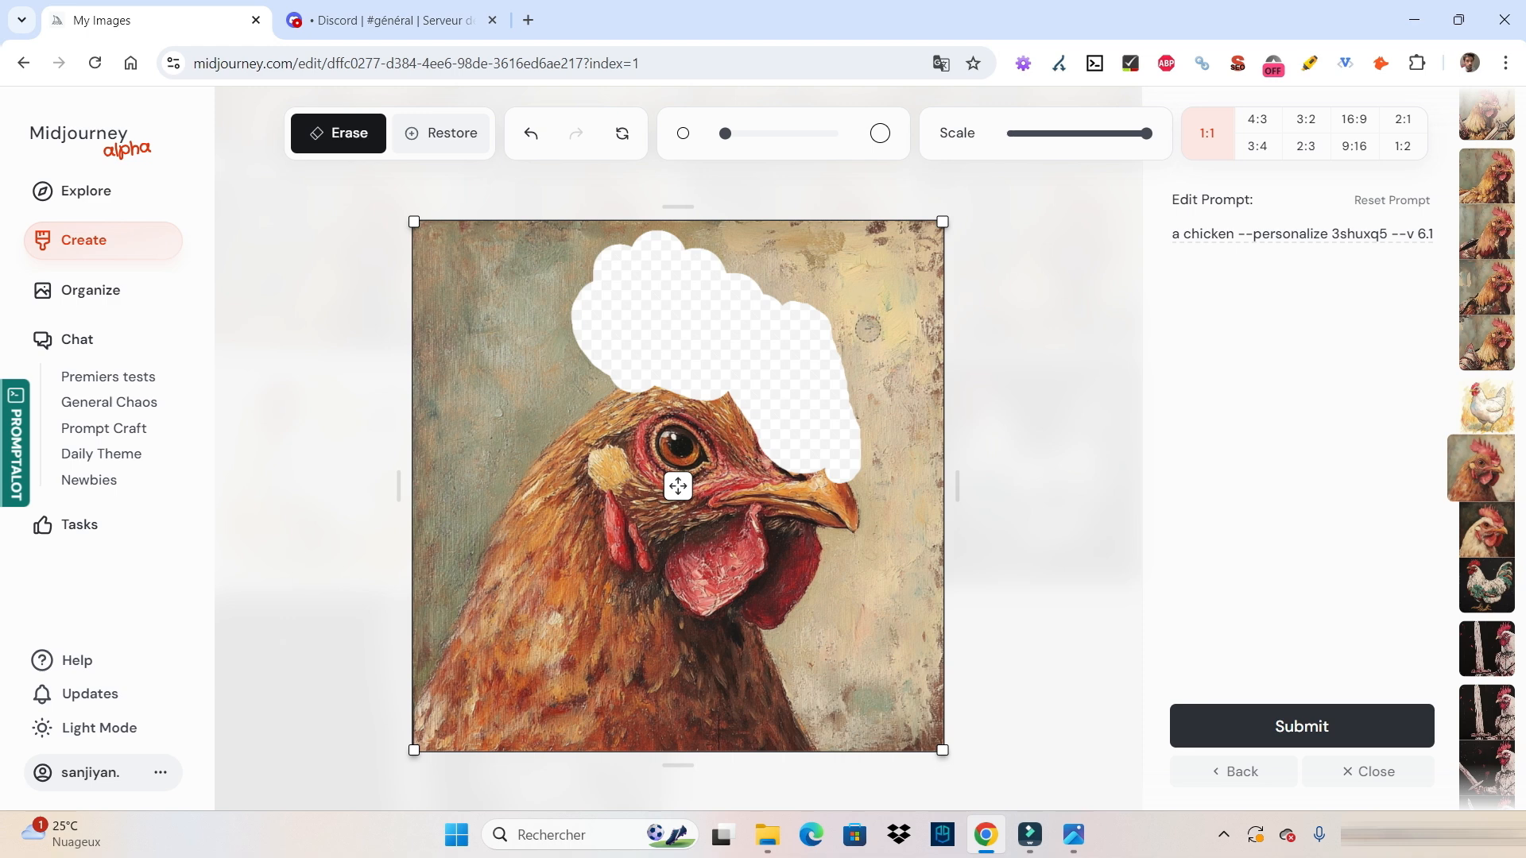
# Step: Restore most of the erased comb with a slightly larger brush and reset all edits to the image
pyautogui.click(740, 135)
pyautogui.click(447, 143)
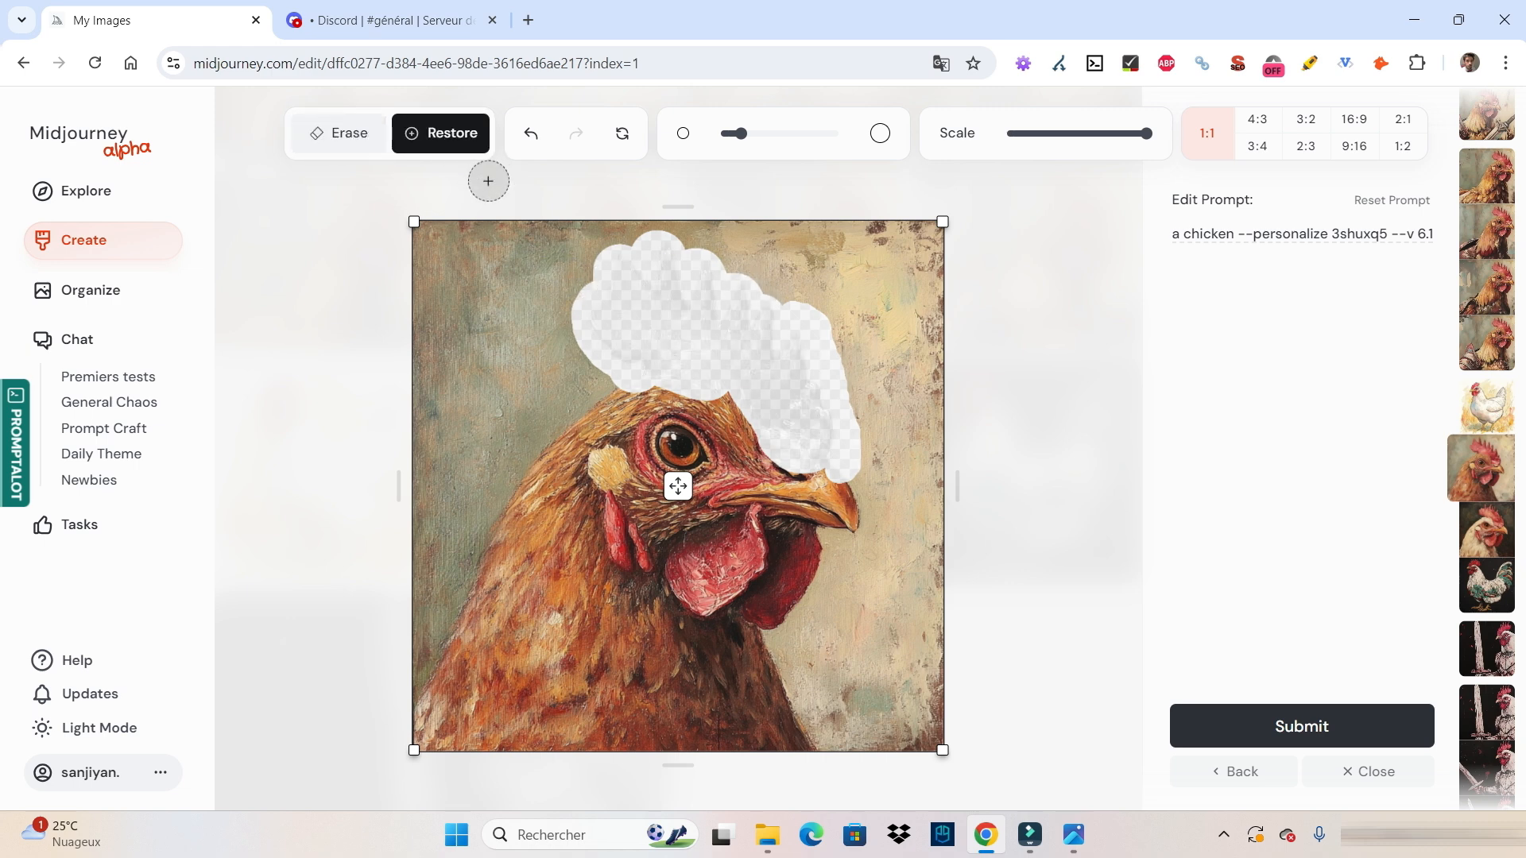
pyautogui.moveTo(556, 295)
pyautogui.mouseDown()
pyautogui.moveTo(624, 315)
pyautogui.moveTo(580, 326)
pyautogui.moveTo(599, 349)
pyautogui.moveTo(644, 355)
pyautogui.moveTo(610, 383)
pyautogui.moveTo(728, 391)
pyautogui.mouseUp()
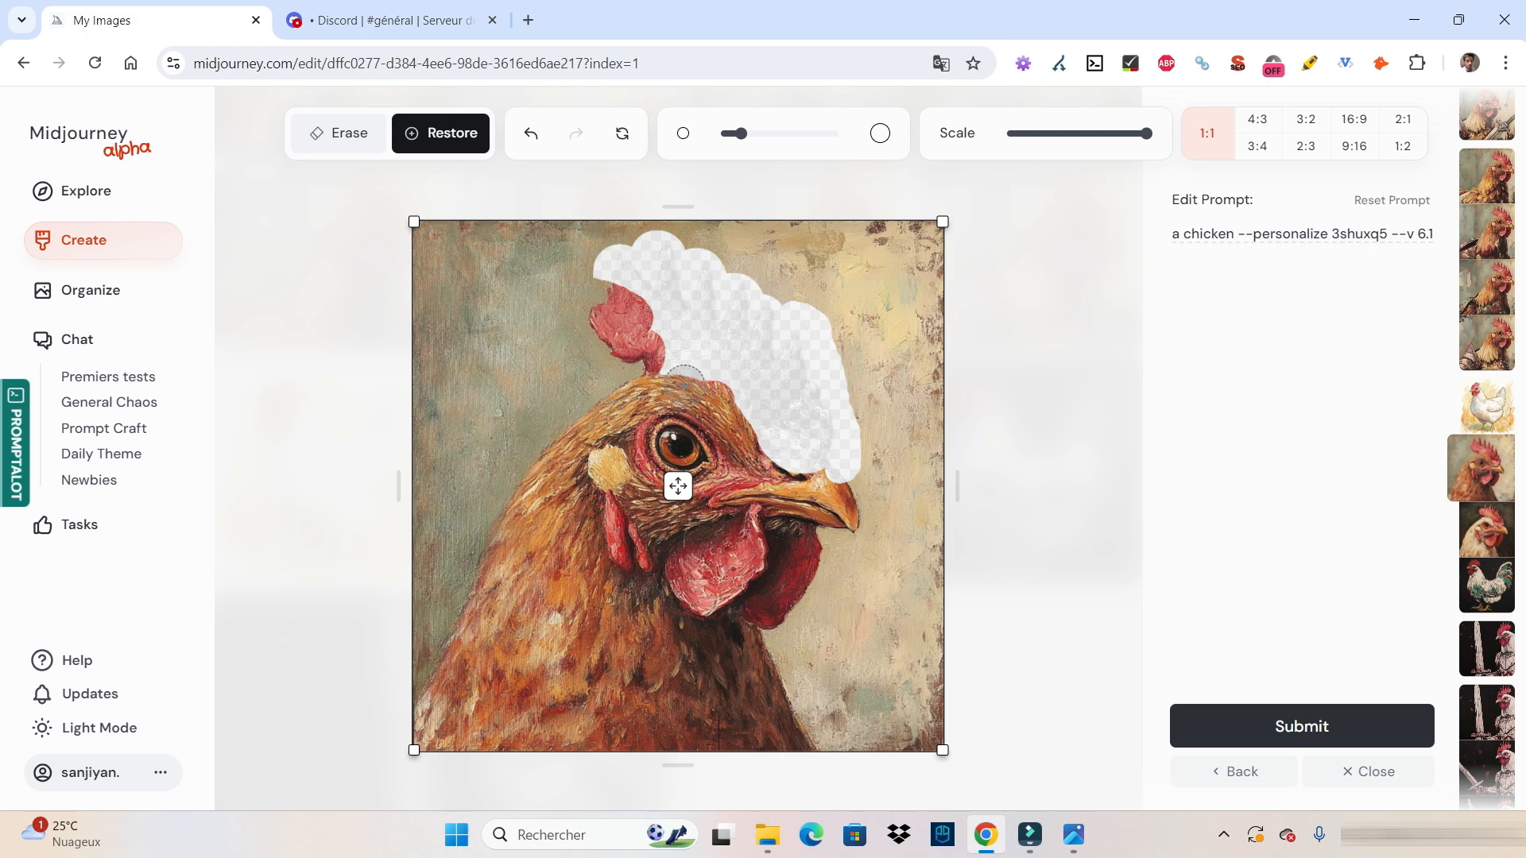
pyautogui.moveTo(581, 300)
pyautogui.mouseDown()
pyautogui.moveTo(661, 252)
pyautogui.moveTo(644, 244)
pyautogui.moveTo(715, 271)
pyautogui.moveTo(608, 282)
pyautogui.mouseUp()
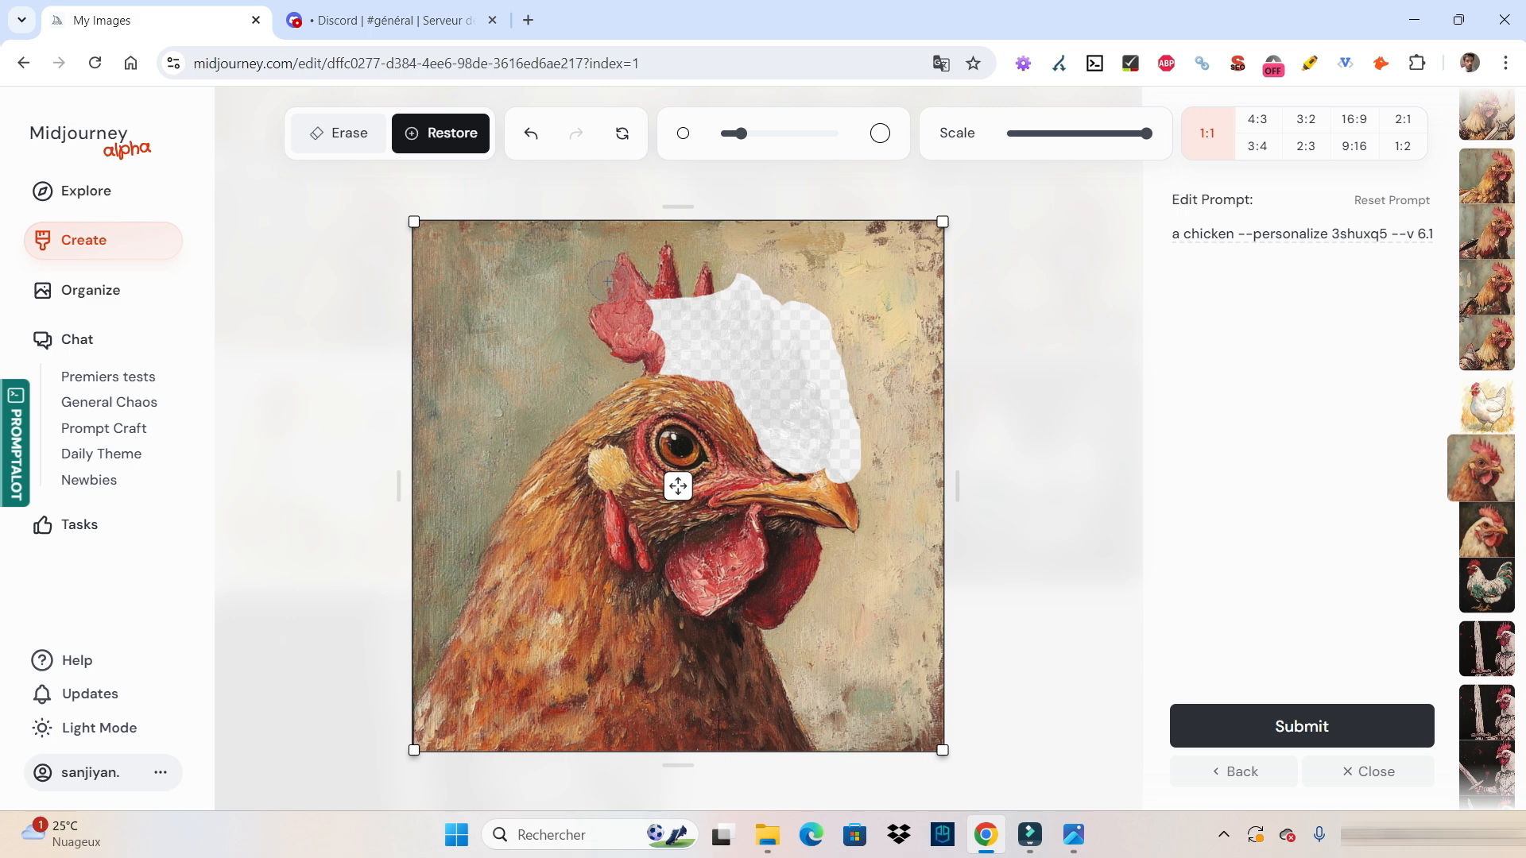
pyautogui.moveTo(753, 291)
pyautogui.mouseDown()
pyautogui.moveTo(762, 326)
pyautogui.moveTo(812, 372)
pyautogui.moveTo(677, 338)
pyautogui.mouseUp()
pyautogui.click(350, 138)
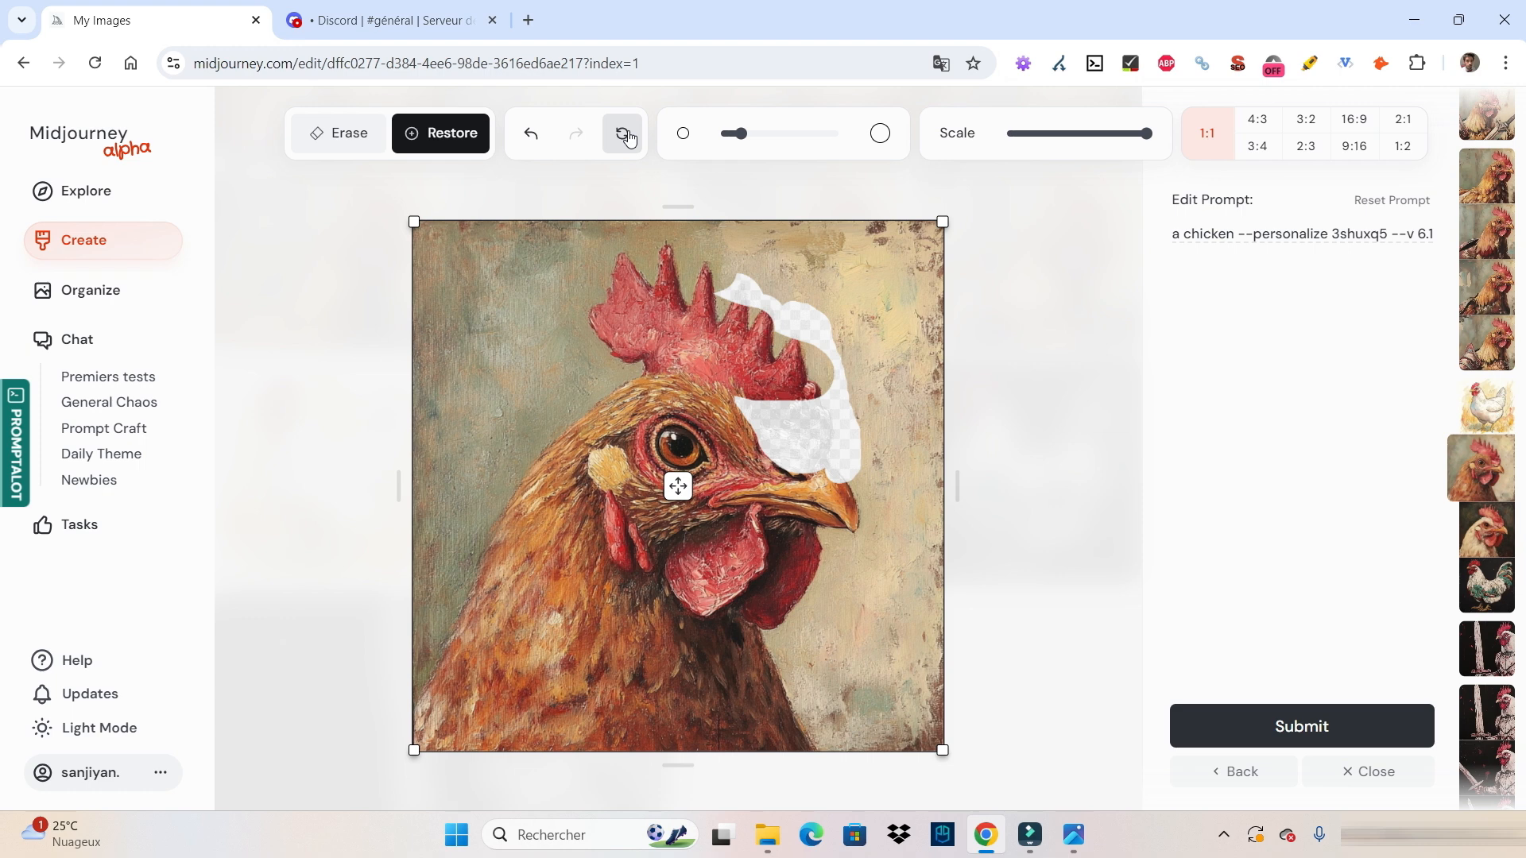
pyautogui.click(624, 135)
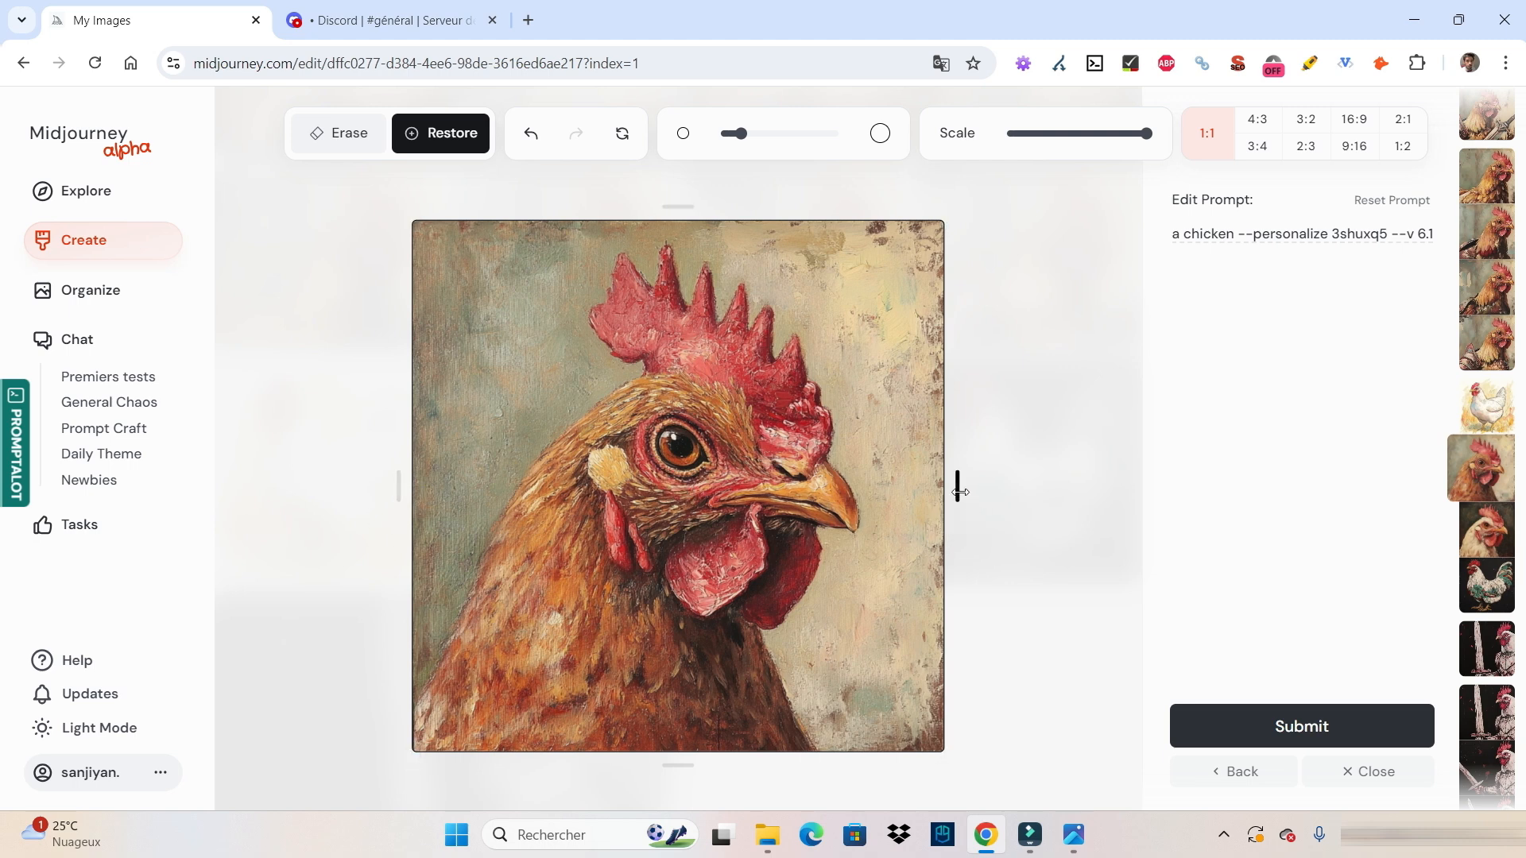
# Step: Extend the canvas beyond the image's right and upper edges and reposition the chicken so it overhangs the lower-left corner
pyautogui.moveTo(958, 487); pyautogui.dragTo(1062, 501)
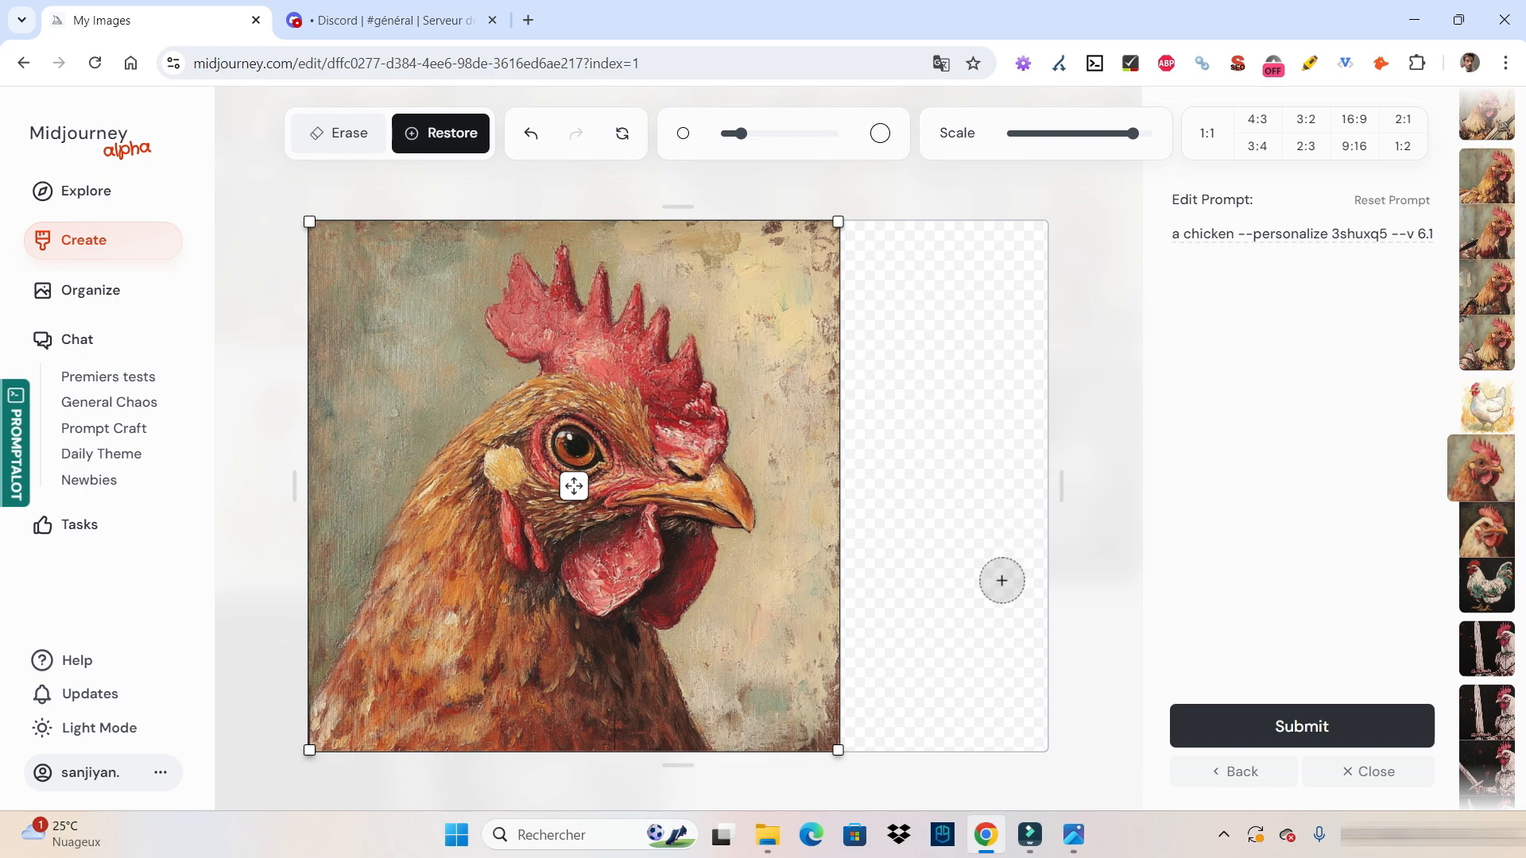
pyautogui.moveTo(678, 207); pyautogui.dragTo(681, 137)
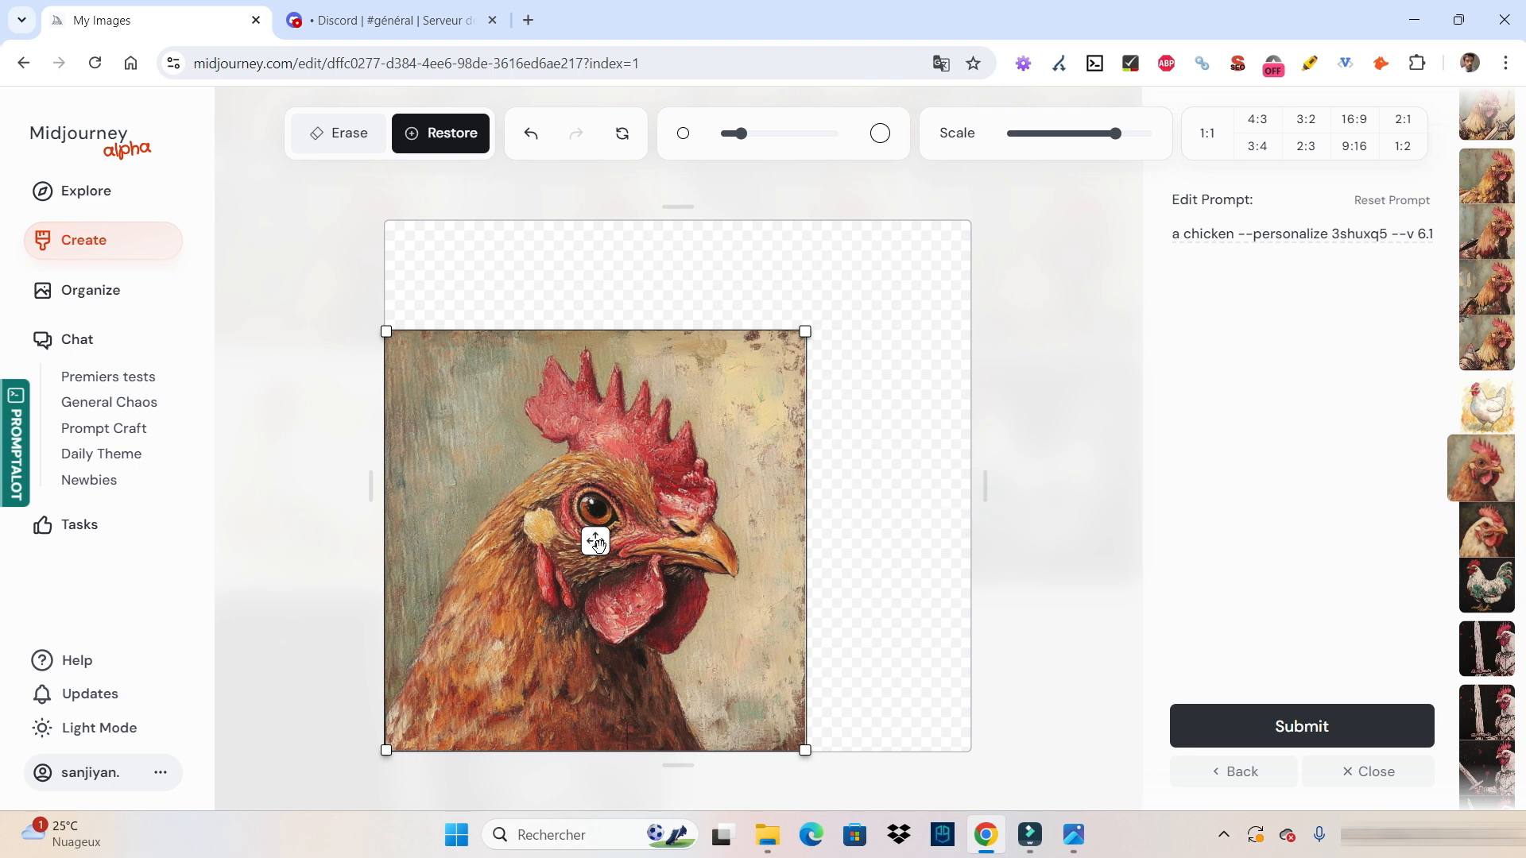
pyautogui.moveTo(595, 542); pyautogui.dragTo(739, 451)
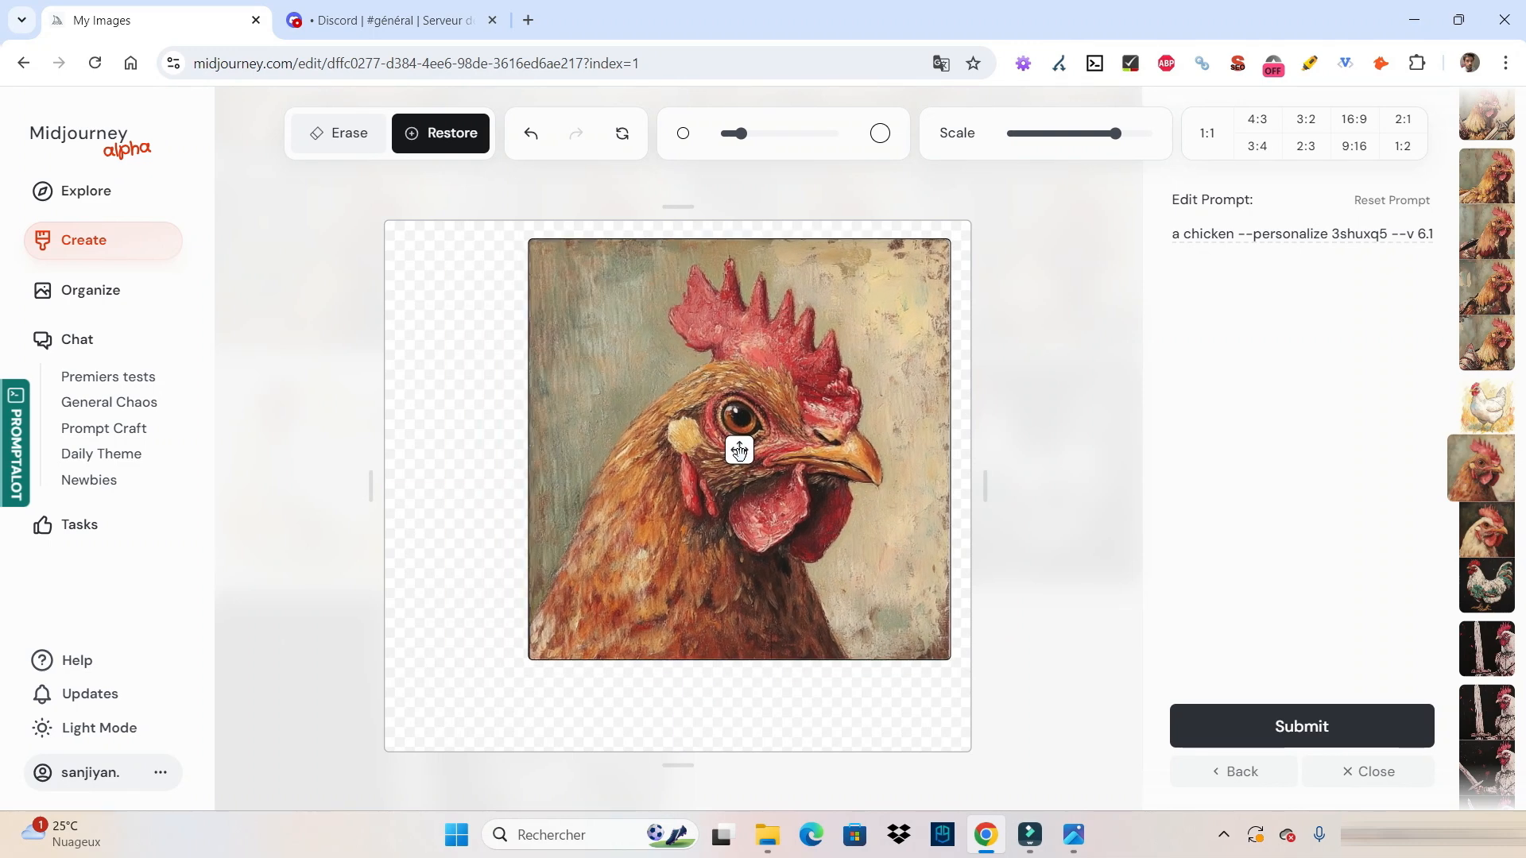
pyautogui.moveTo(739, 451); pyautogui.dragTo(533, 621)
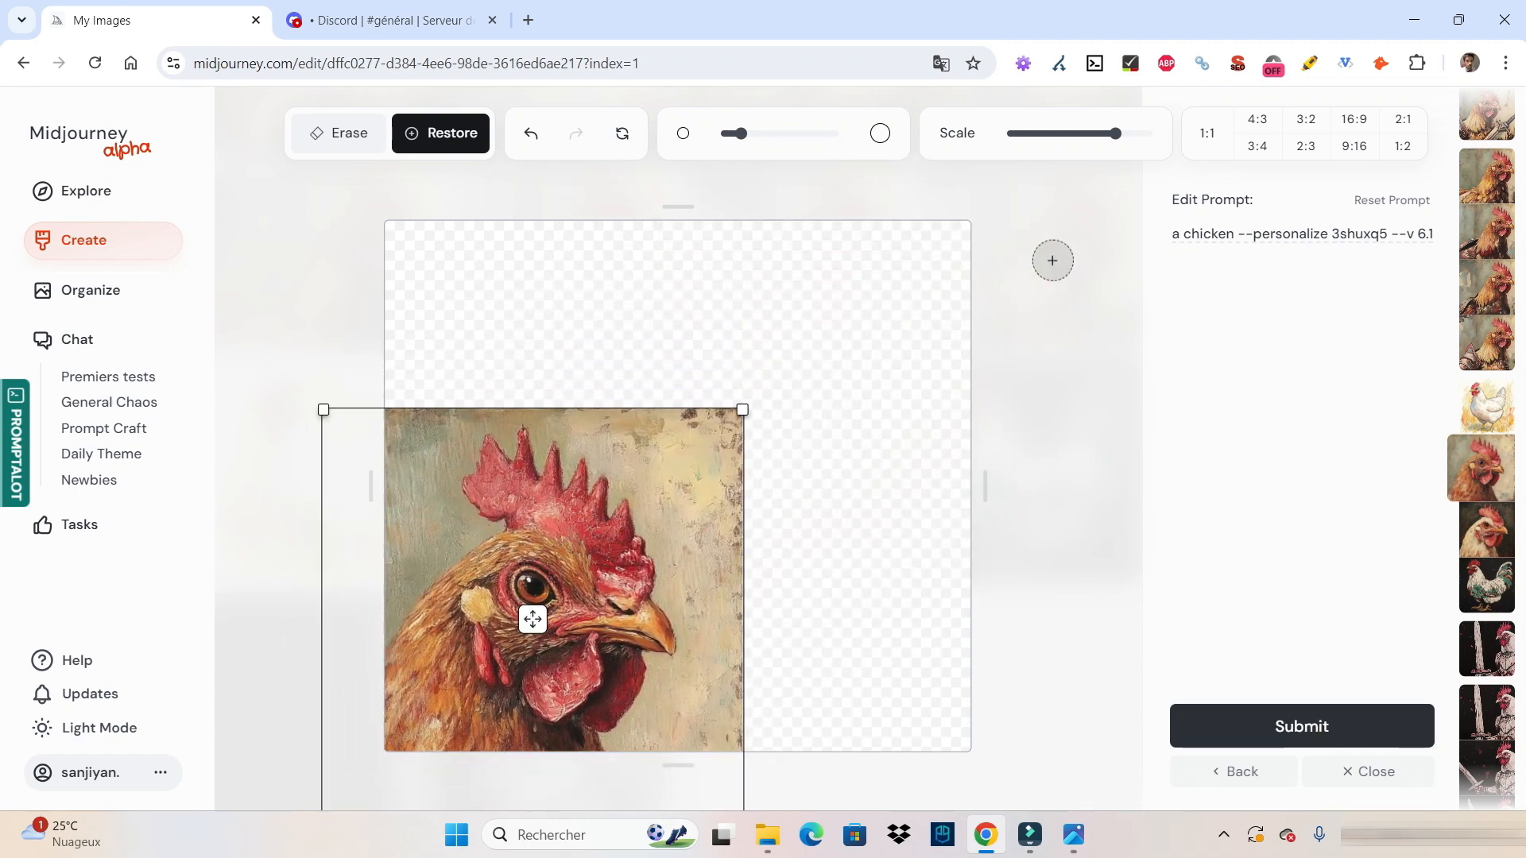
# Step: Try the 3:4, 2:3, 16:9 and 2:1 aspect ratios, centring the chicken in the 2:3 frame, and reset the canvas
pyautogui.click(1257, 146)
pyautogui.click(1306, 146)
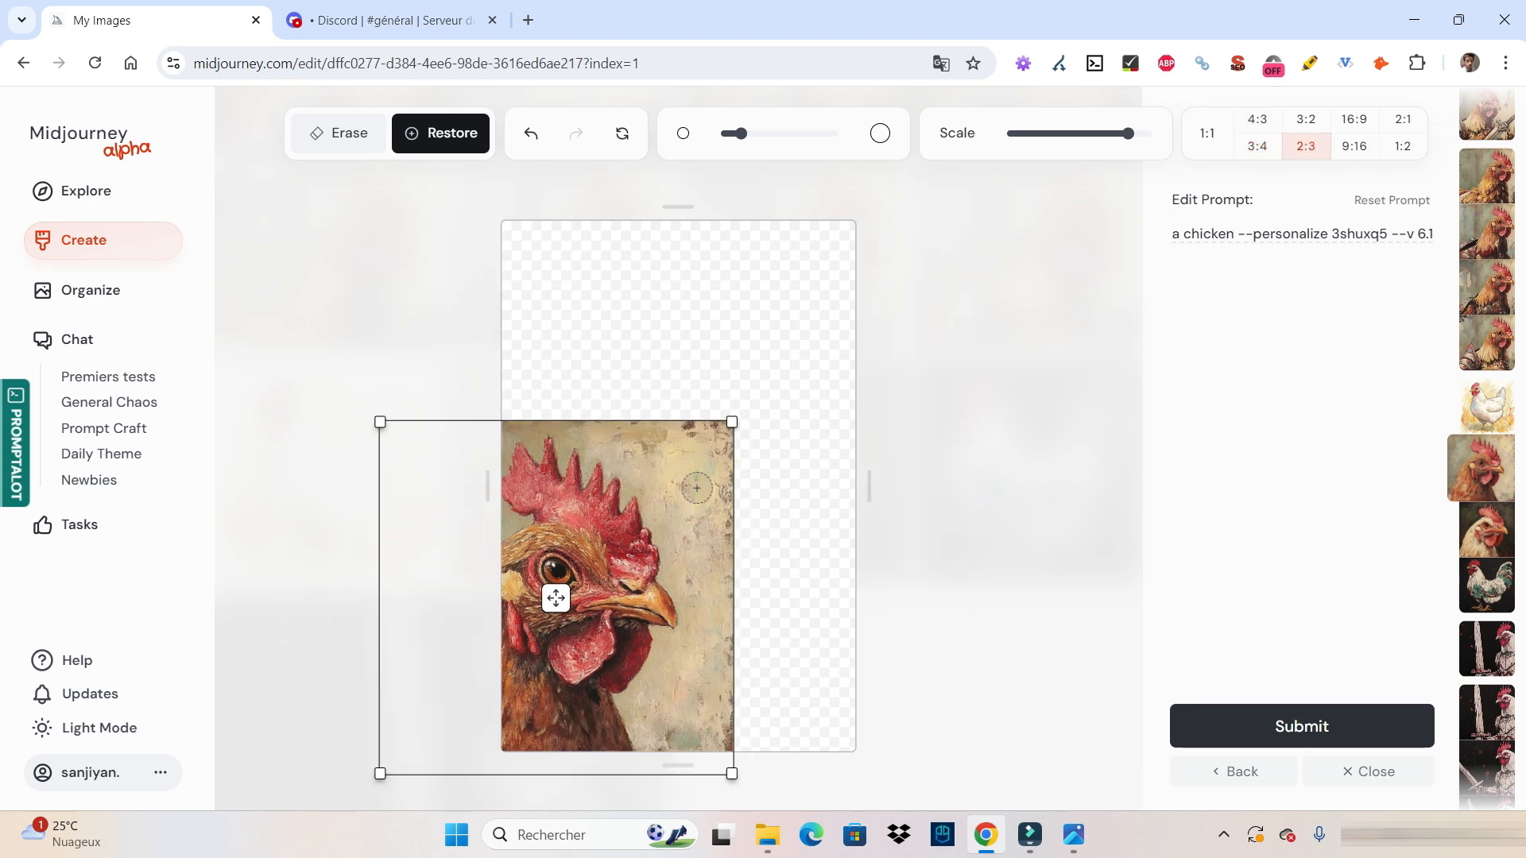
pyautogui.moveTo(556, 598); pyautogui.dragTo(678, 474)
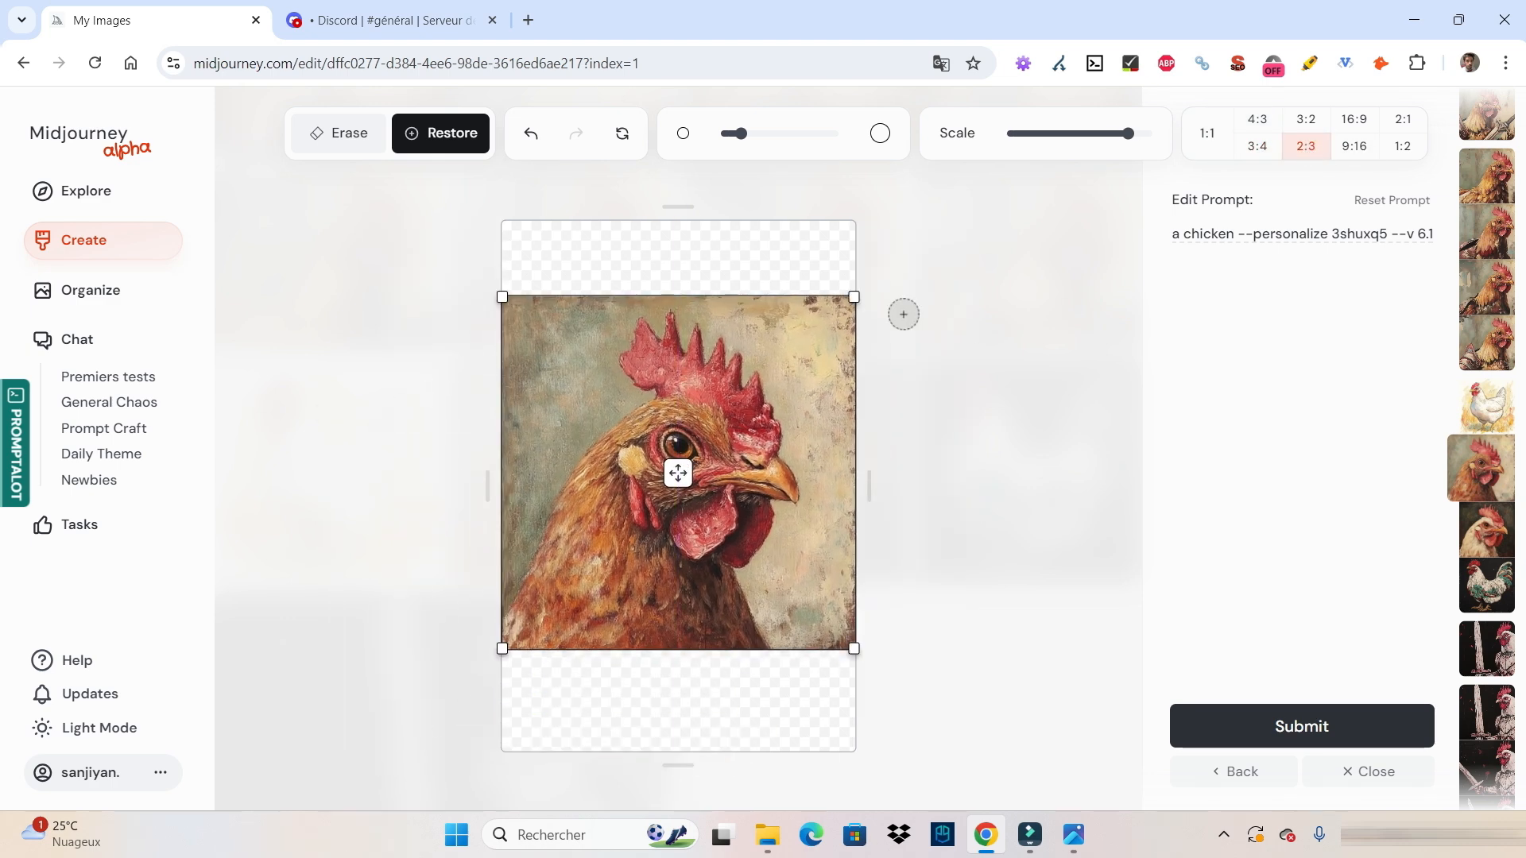
pyautogui.click(1352, 127)
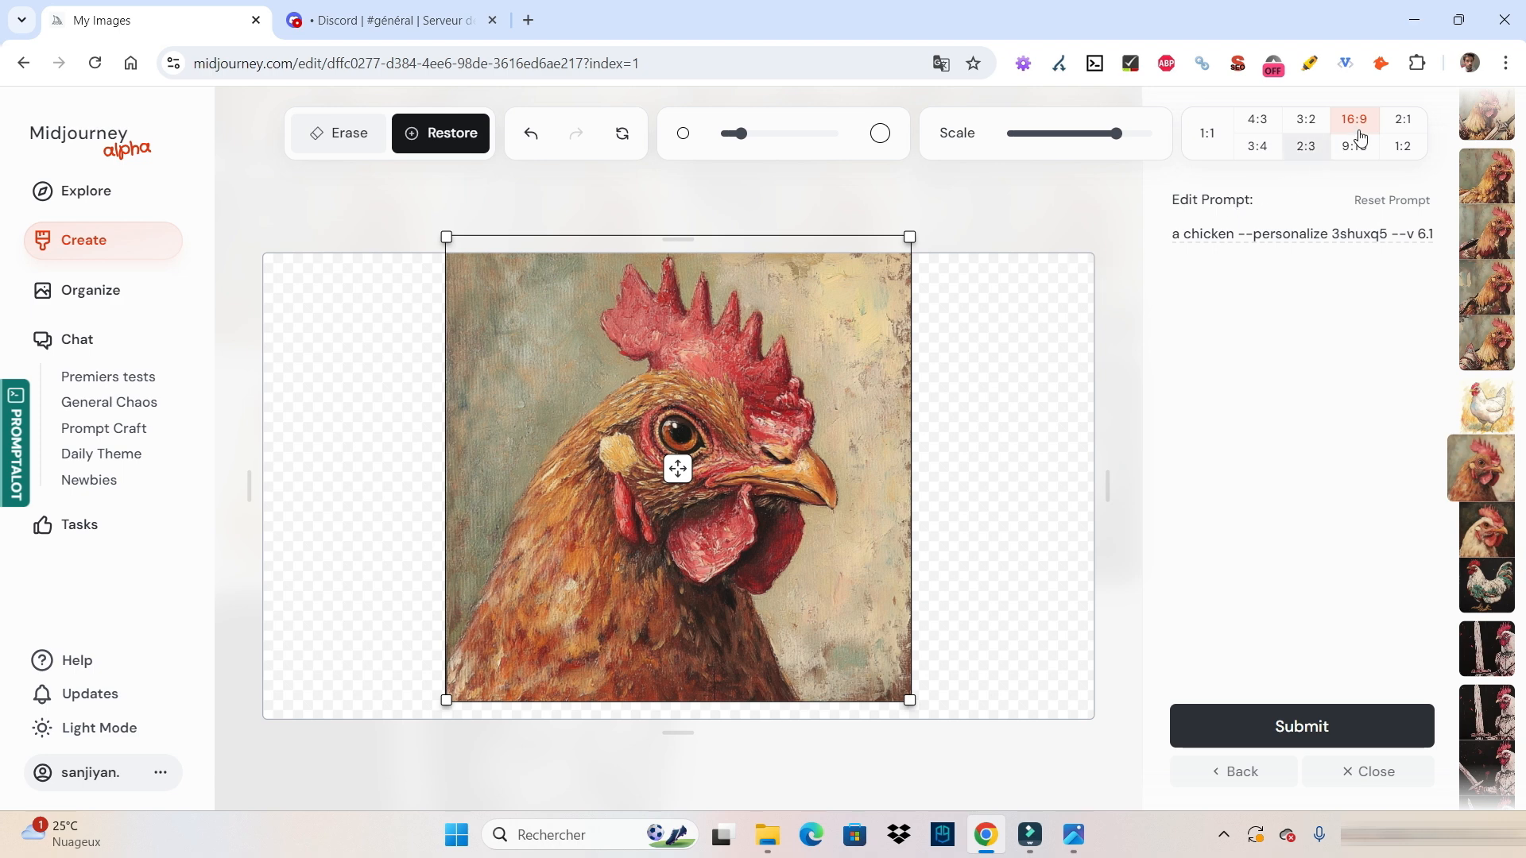
pyautogui.click(1384, 129)
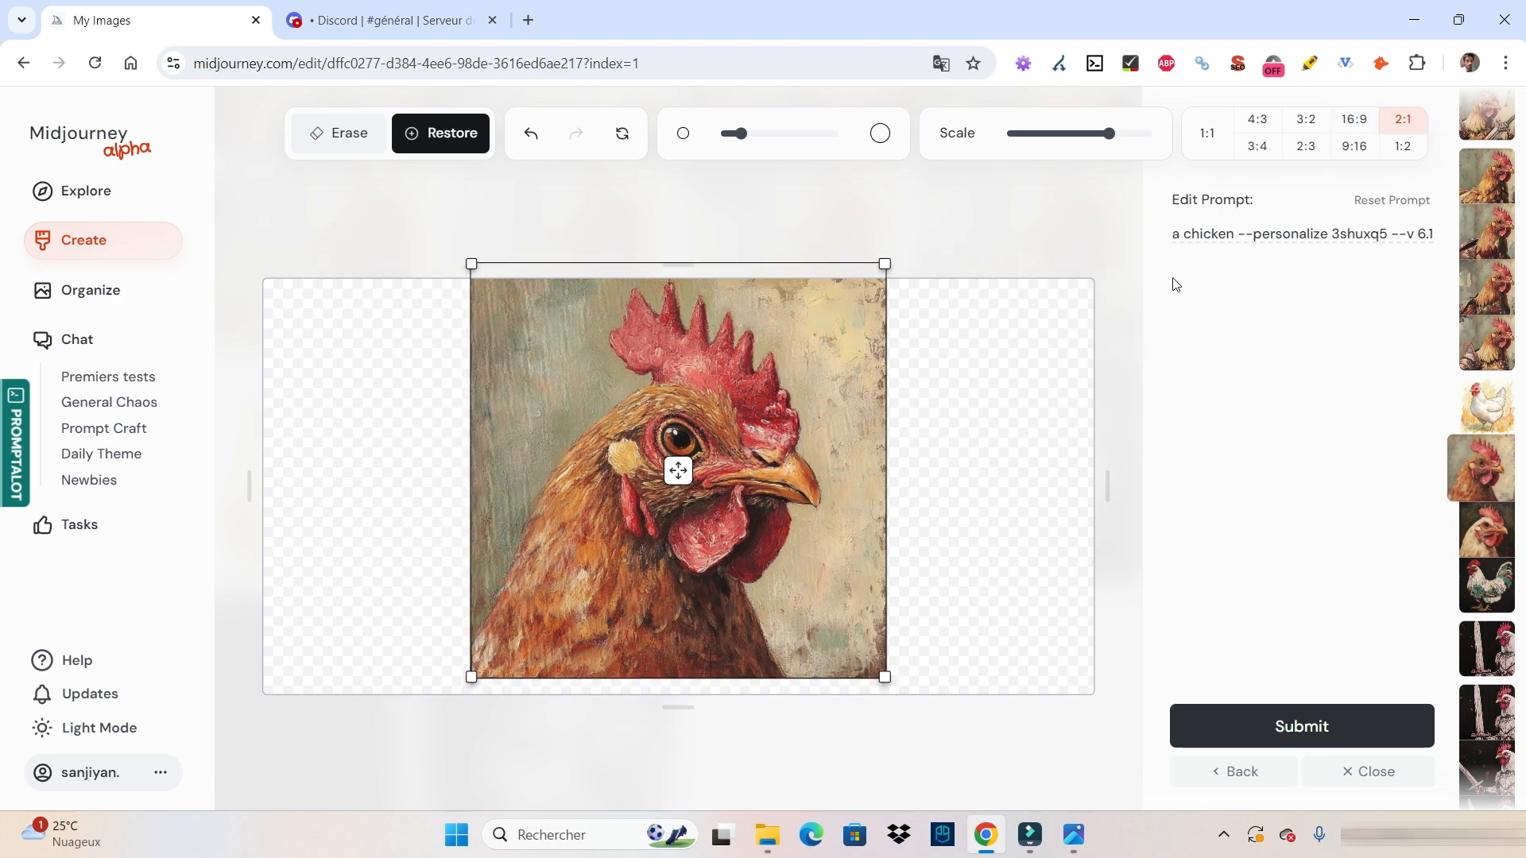
pyautogui.click(622, 134)
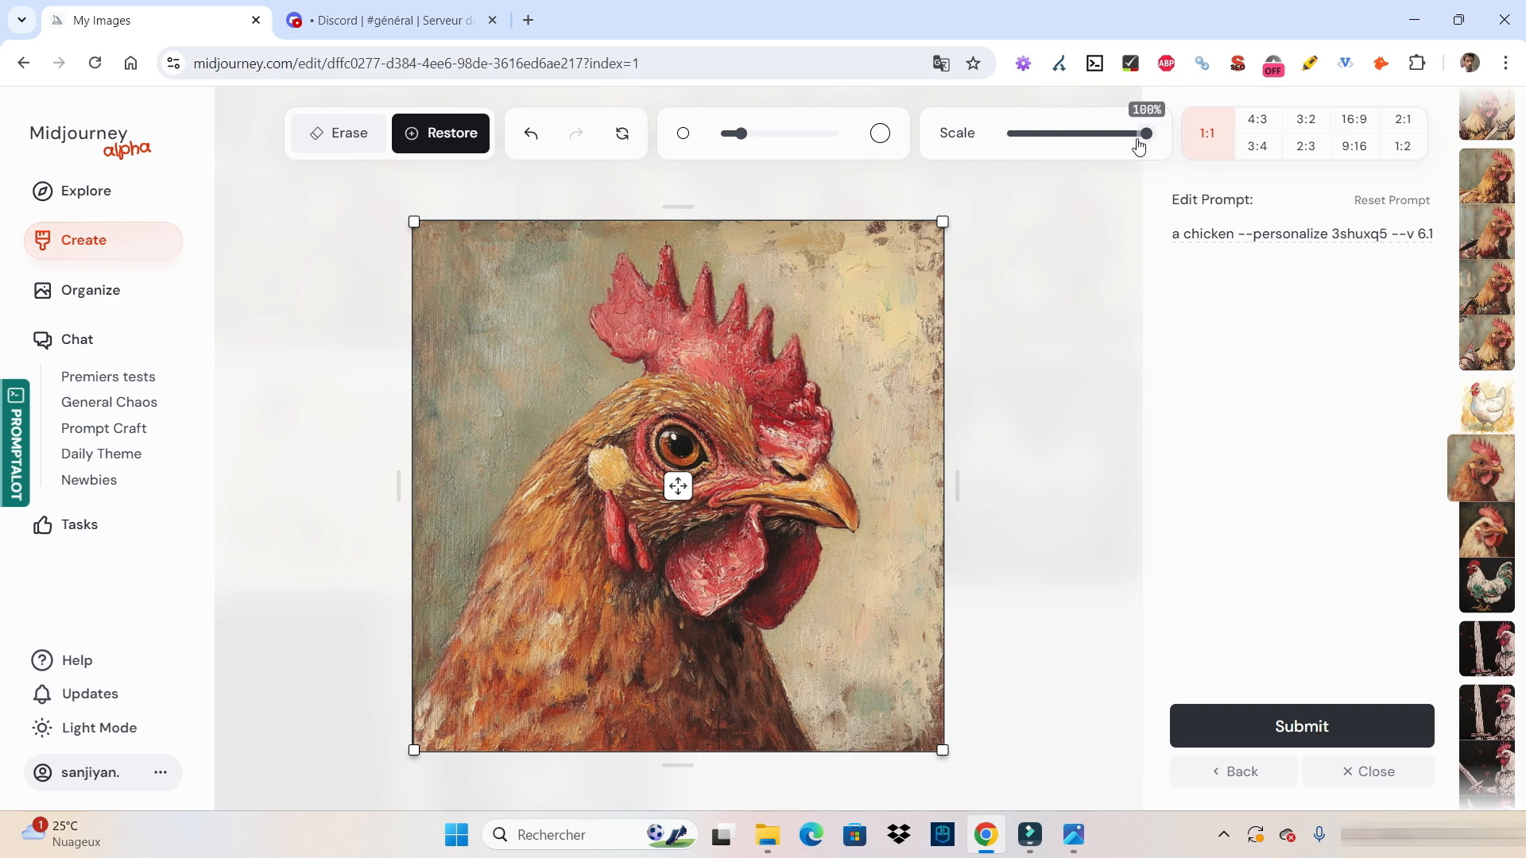
# Step: Scale the chicken image down to less than half the canvas, move it to the upper-right area, and reset the editor
pyautogui.moveTo(1146, 133); pyautogui.dragTo(1055, 135)
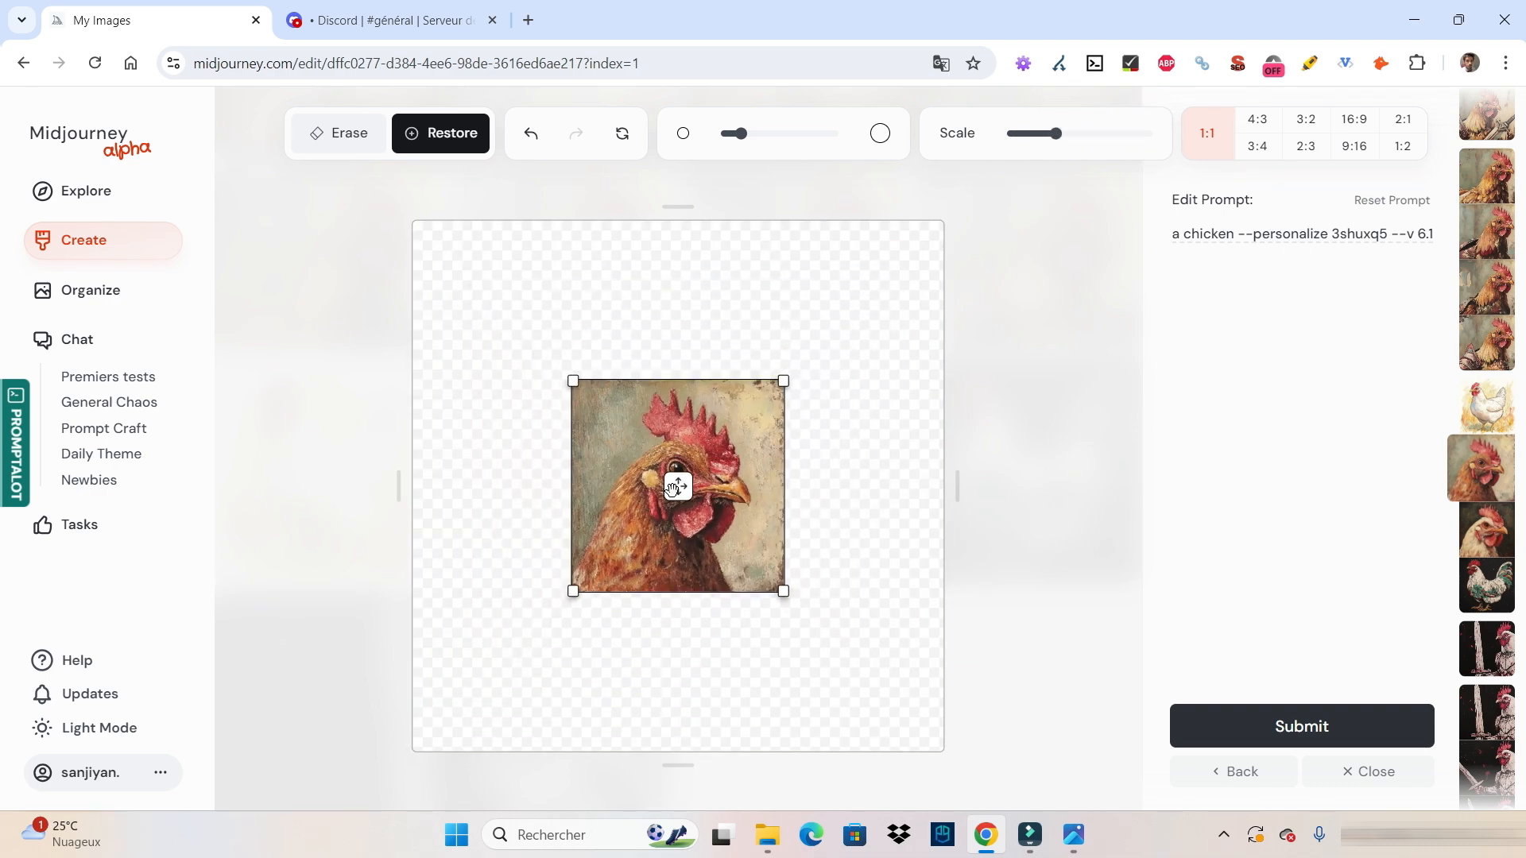
pyautogui.moveTo(672, 488); pyautogui.dragTo(600, 405)
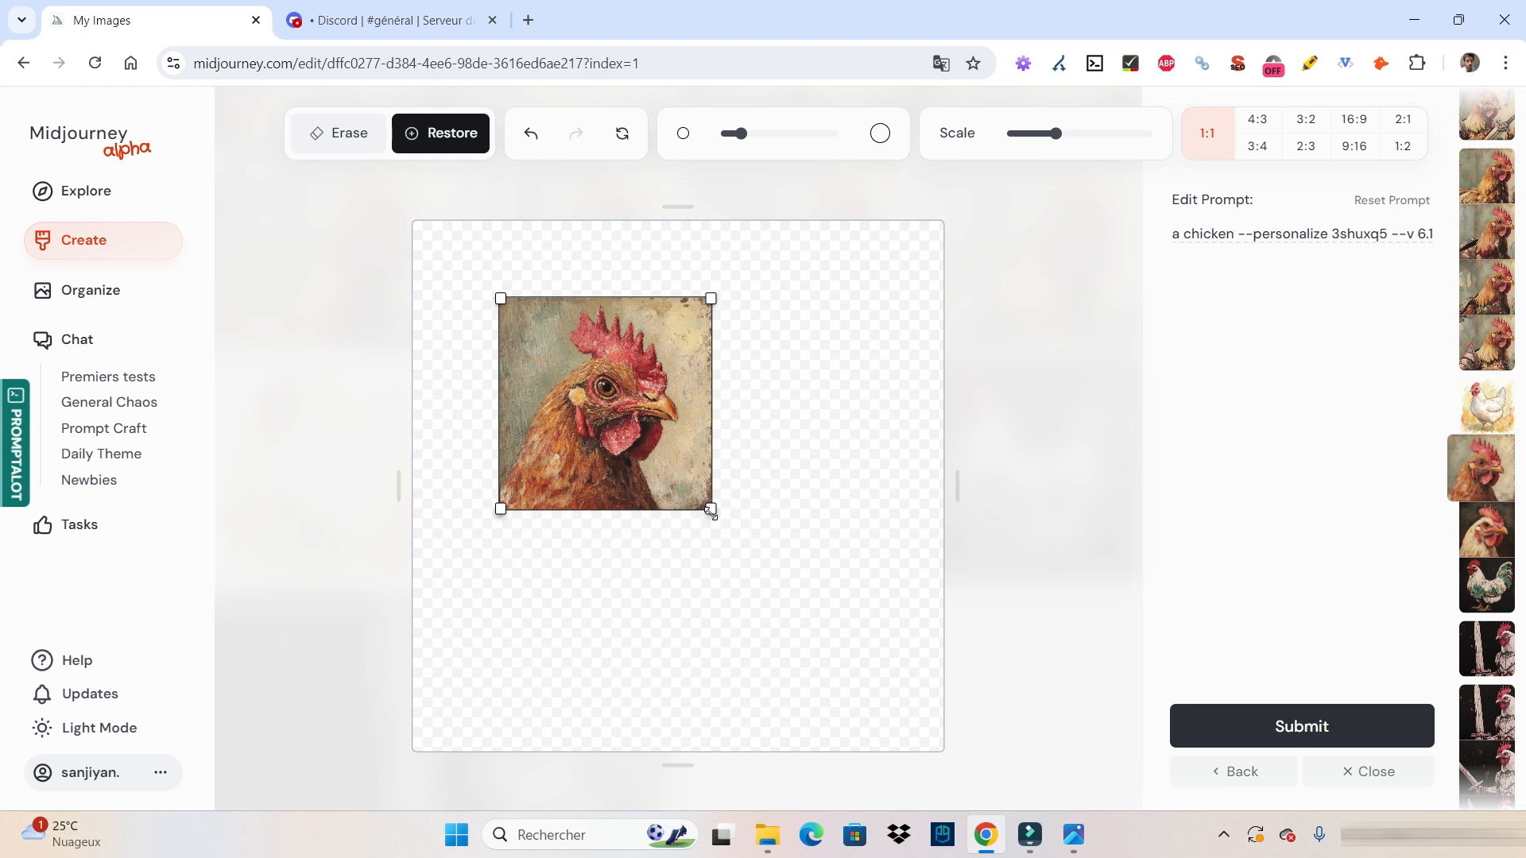
pyautogui.moveTo(711, 513)
pyautogui.mouseDown()
pyautogui.moveTo(869, 620)
pyautogui.moveTo(718, 517)
pyautogui.mouseUp()
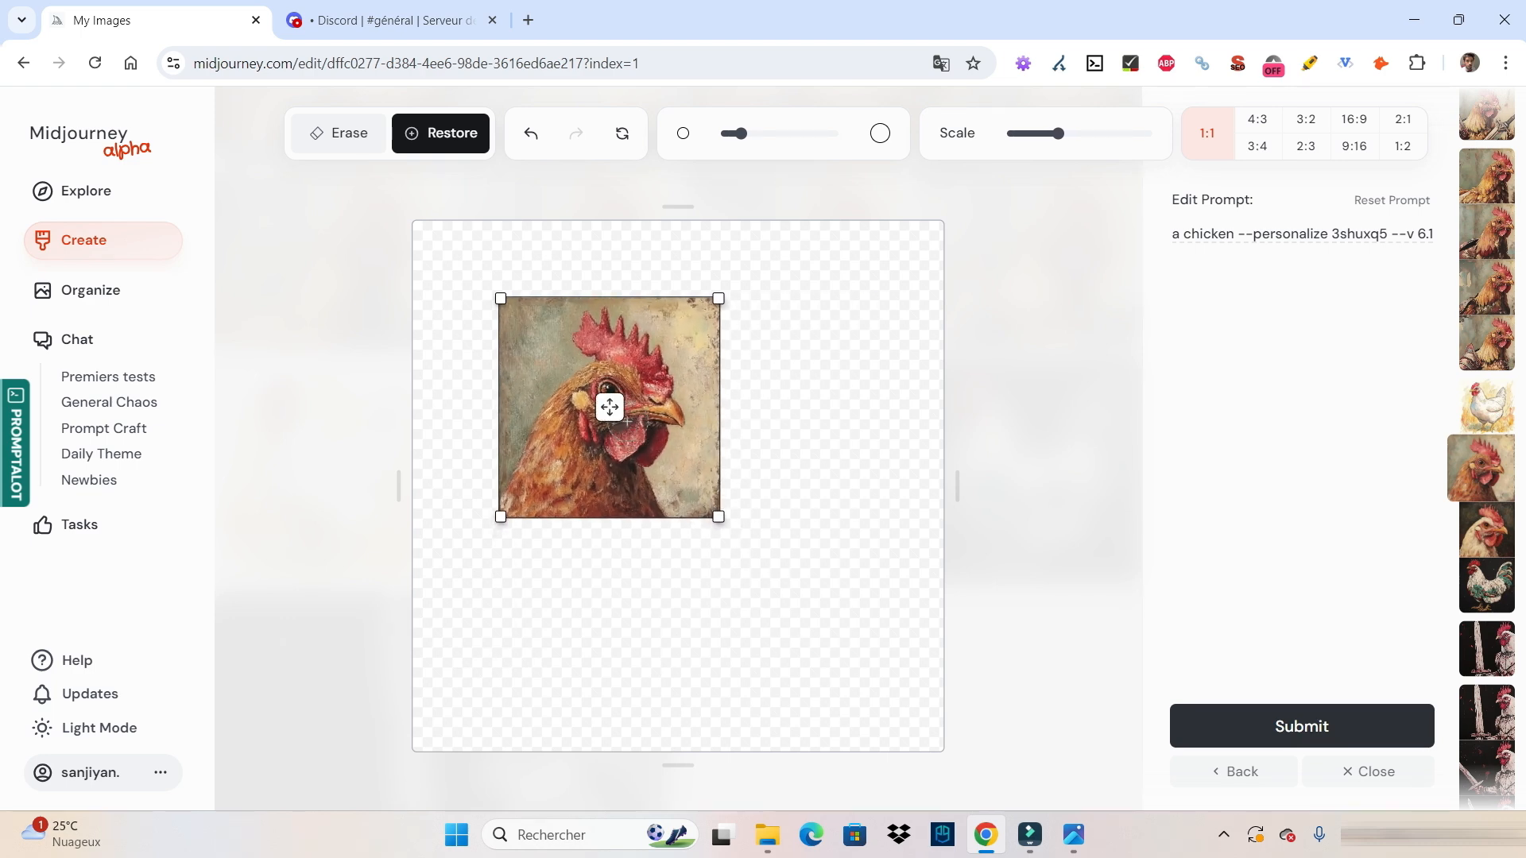
pyautogui.moveTo(610, 408); pyautogui.dragTo(767, 399)
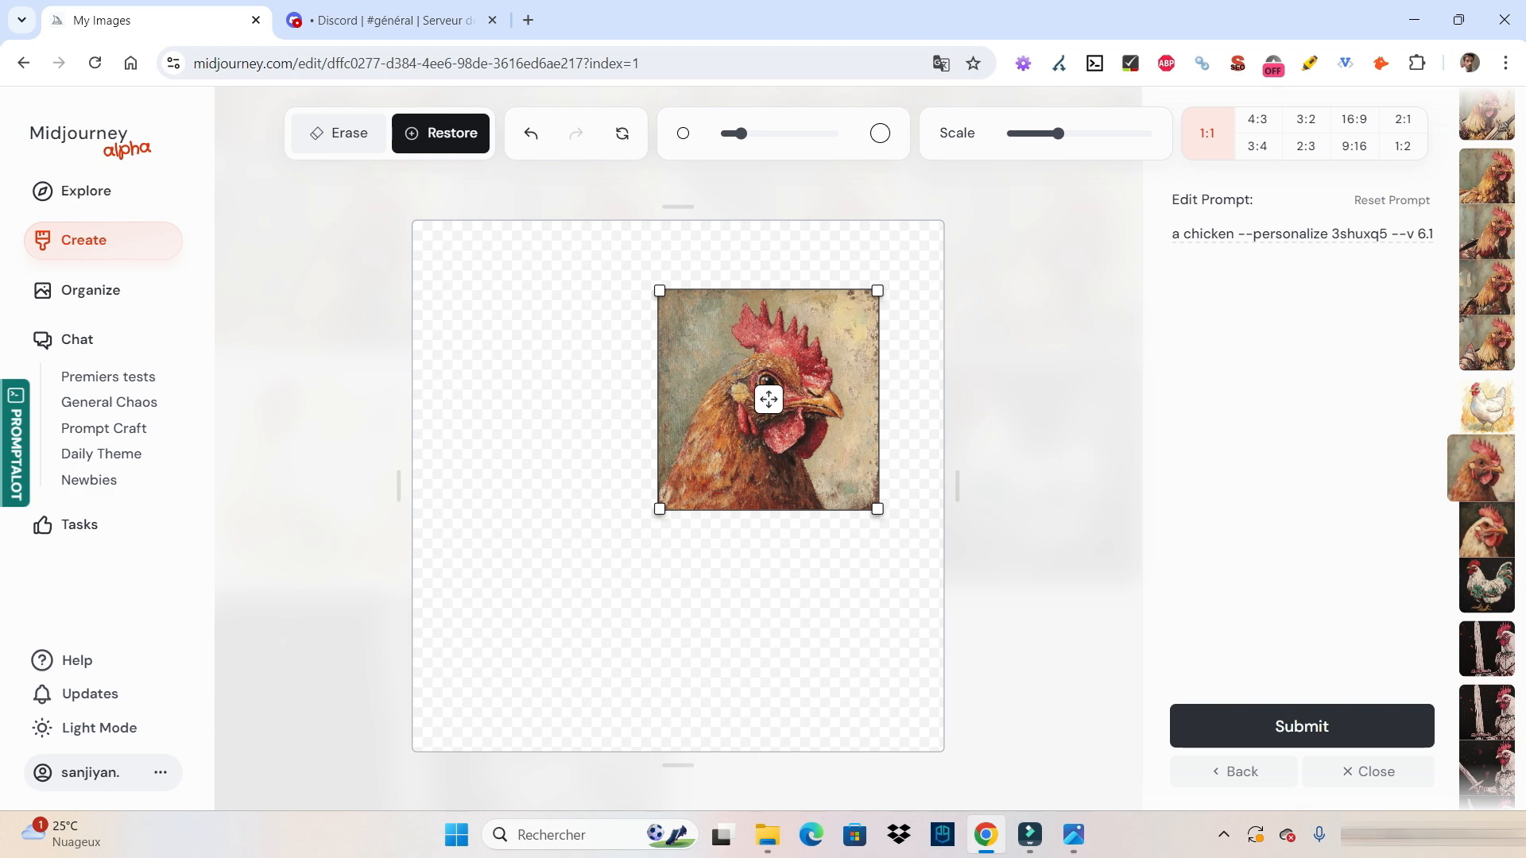
pyautogui.click(621, 133)
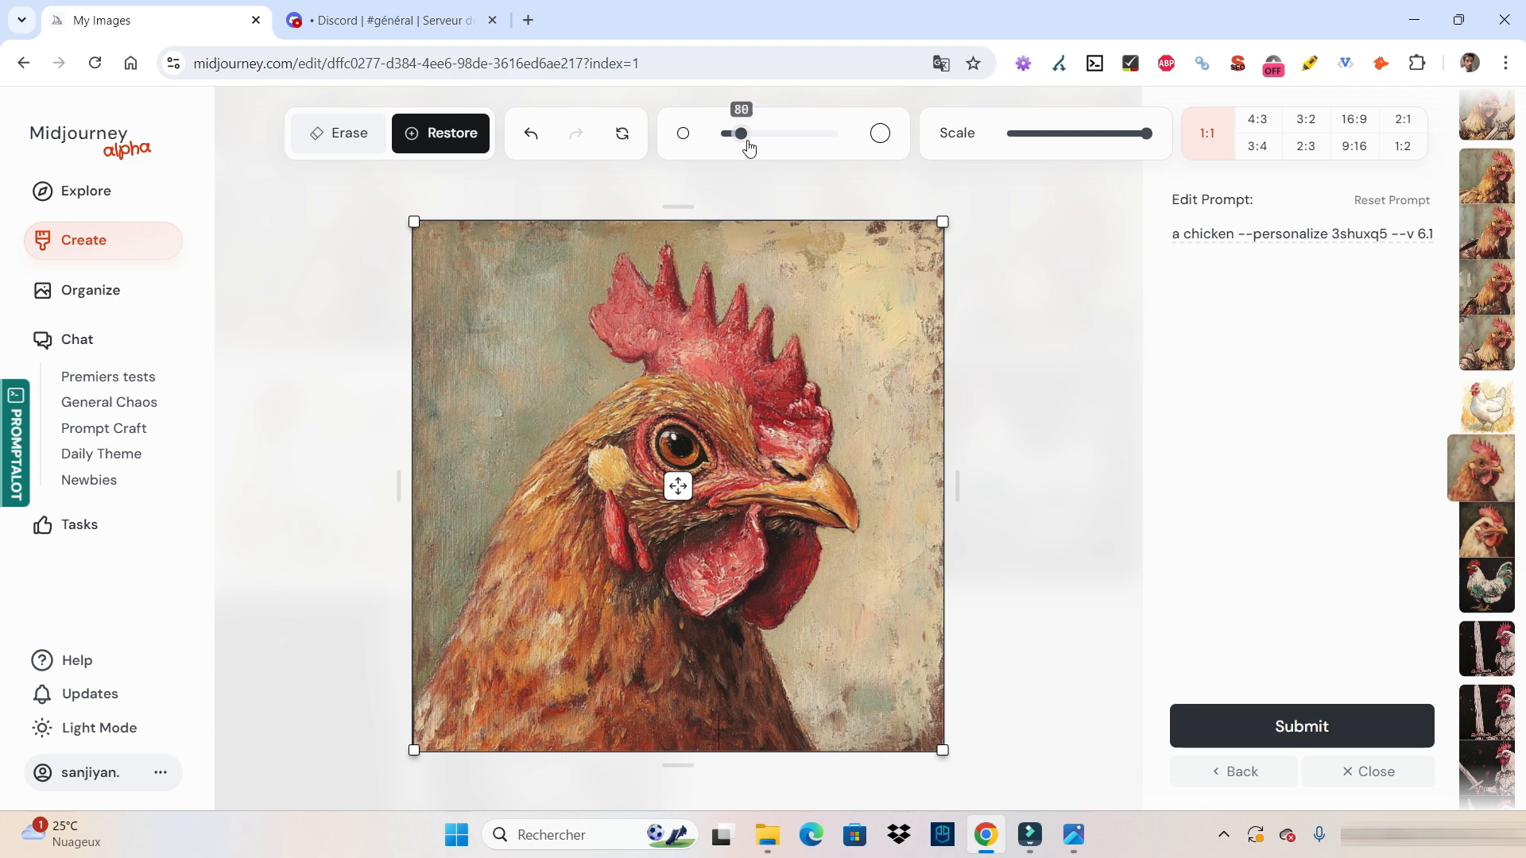
# Step: Erase the chicken's feathered body below the head with an enlarged brush, leaving the head and background intact
pyautogui.moveTo(740, 134); pyautogui.dragTo(774, 133)
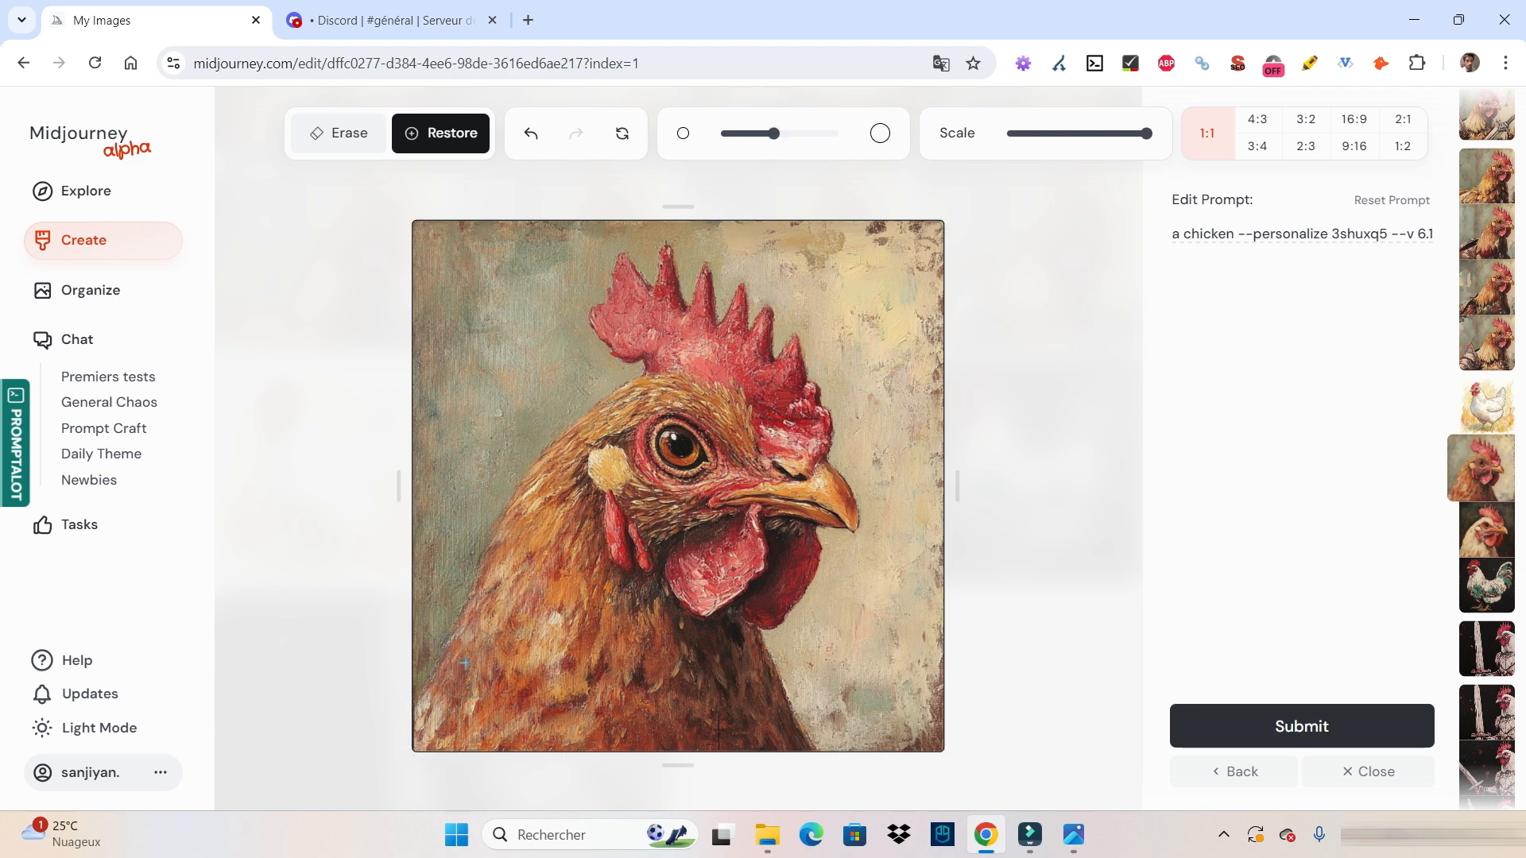
pyautogui.click(366, 145)
pyautogui.moveTo(438, 720)
pyautogui.mouseDown()
pyautogui.moveTo(488, 589)
pyautogui.moveTo(773, 734)
pyautogui.moveTo(475, 719)
pyautogui.moveTo(483, 692)
pyautogui.moveTo(535, 669)
pyautogui.moveTo(593, 709)
pyautogui.moveTo(510, 538)
pyautogui.moveTo(437, 699)
pyautogui.mouseUp()
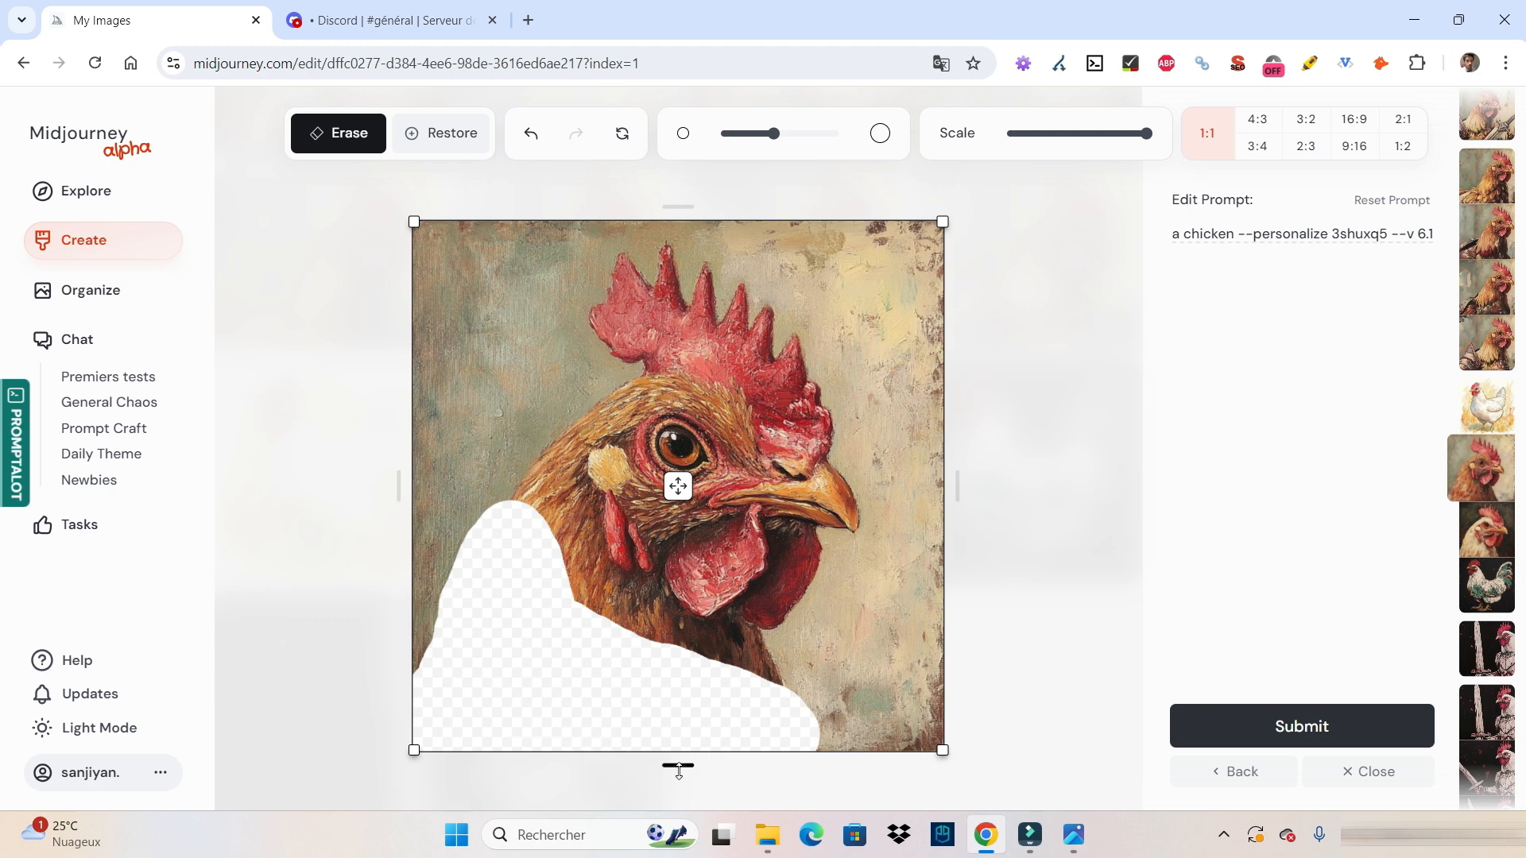
# Step: Extend the canvas below and to the left of the chicken and submit the edit with the prompt "a chicken wearing a knight armor"
pyautogui.moveTo(678, 766); pyautogui.dragTo(673, 810)
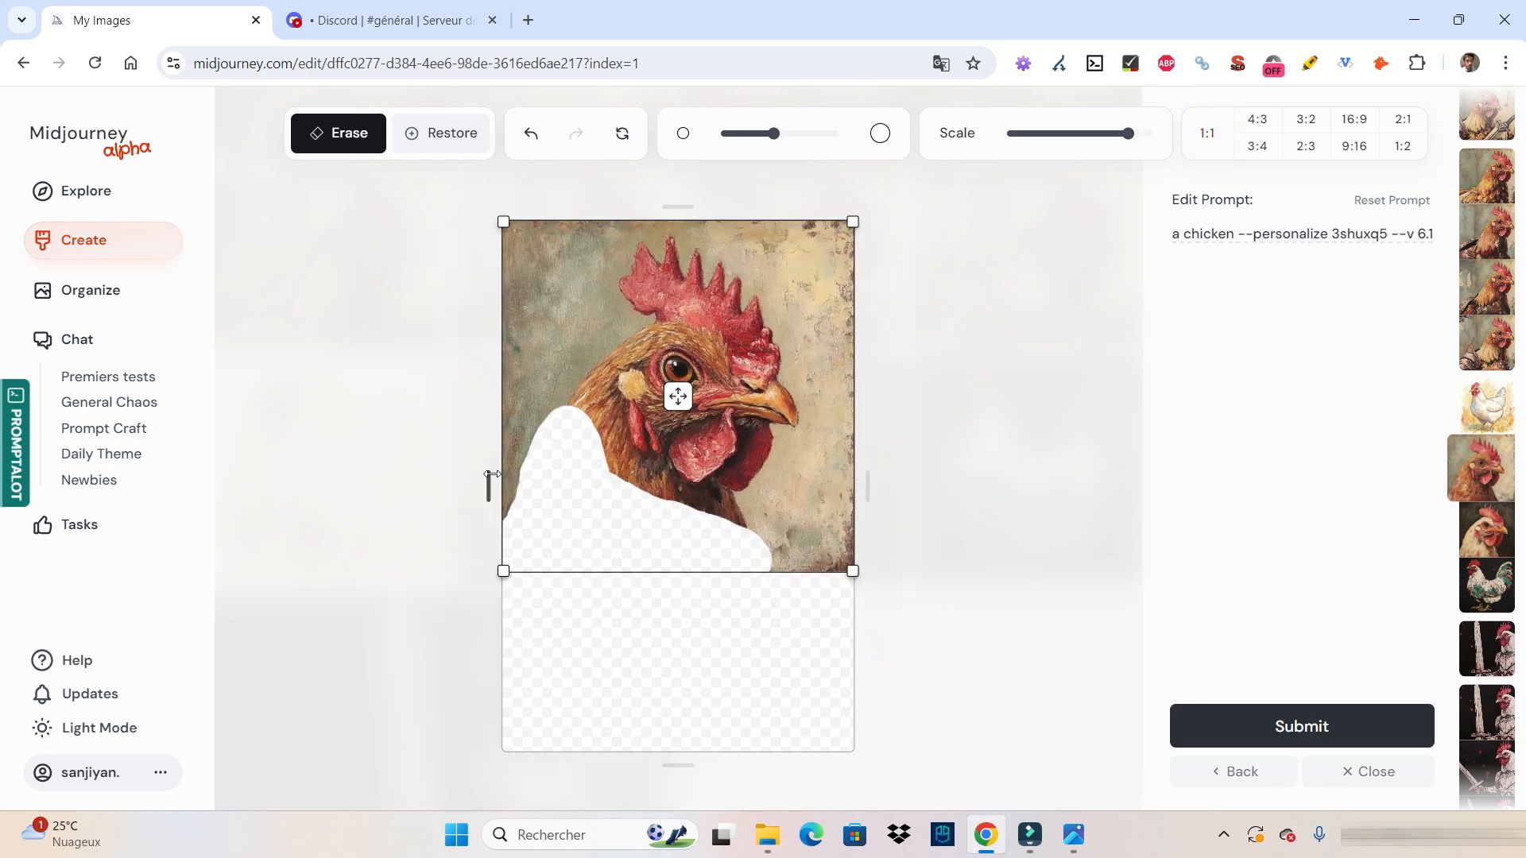
pyautogui.moveTo(488, 484); pyautogui.dragTo(397, 485)
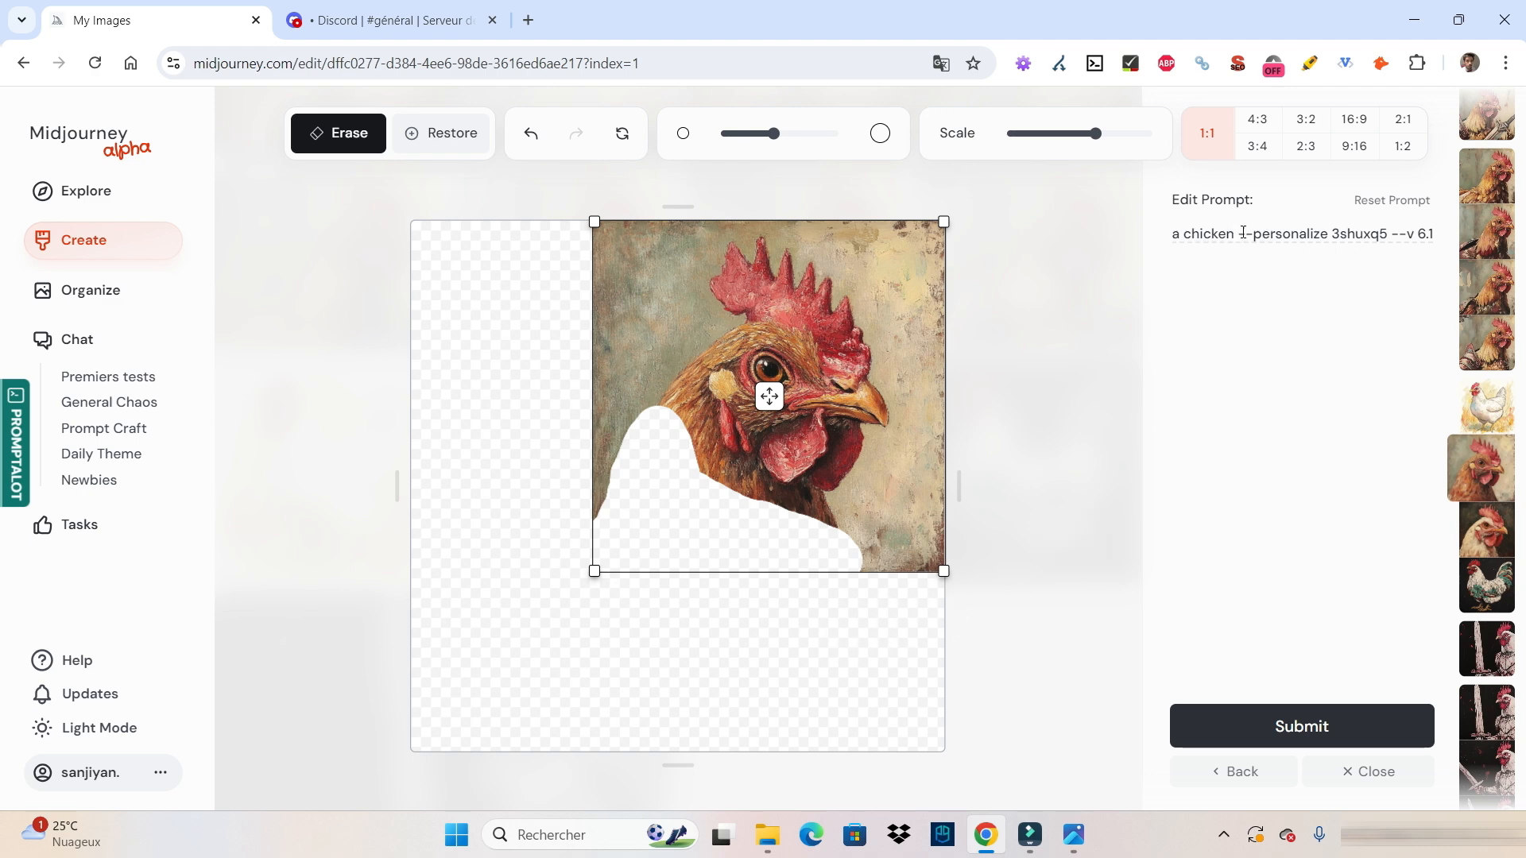
pyautogui.moveTo(1236, 233); pyautogui.dragTo(1173, 236)
pyautogui.write('a chicken wearing a knight armor')
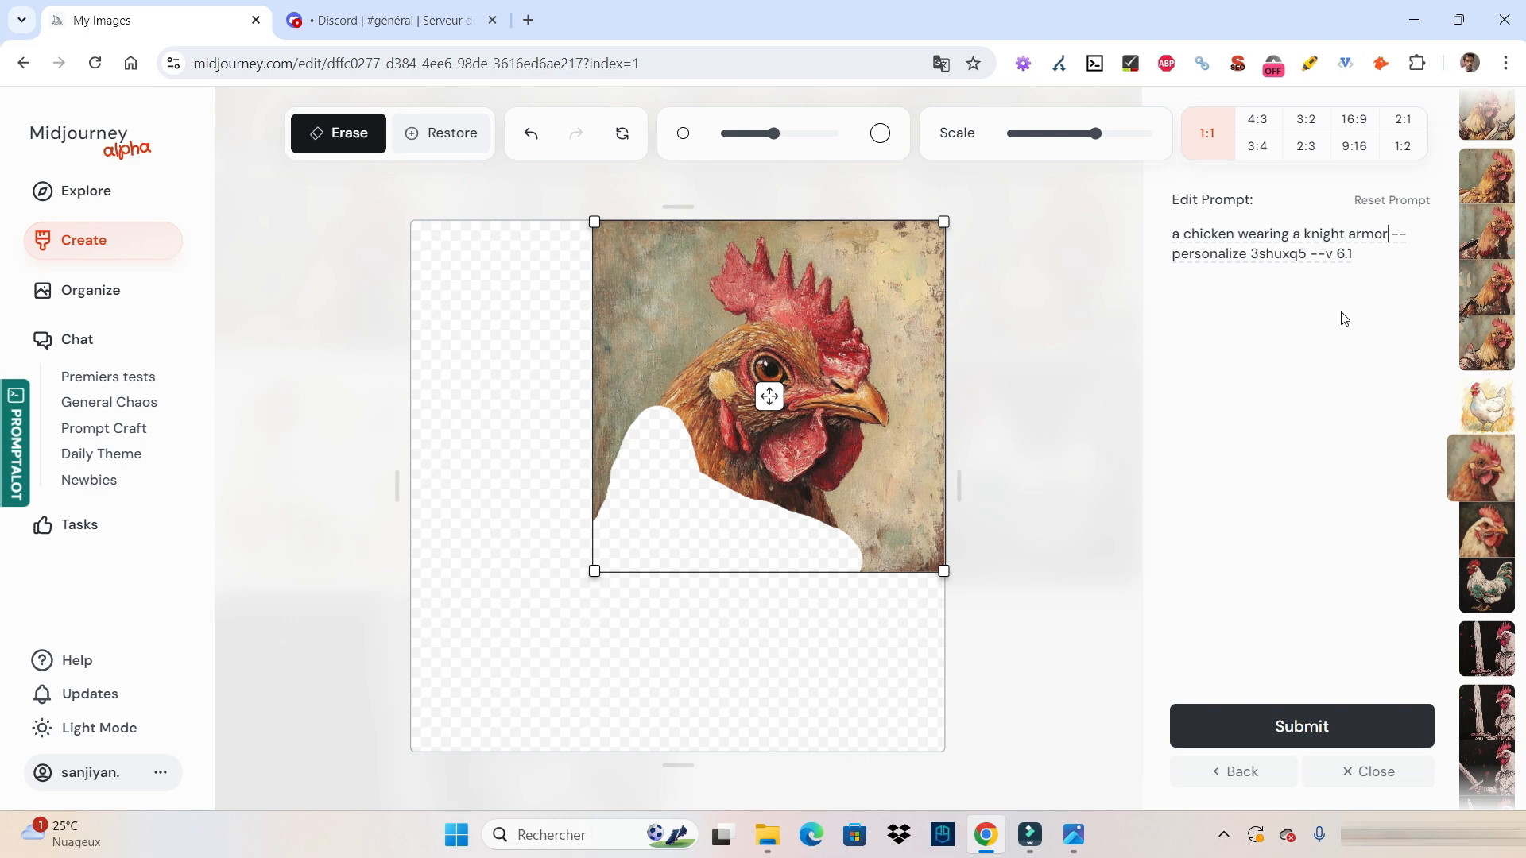
pyautogui.click(1293, 727)
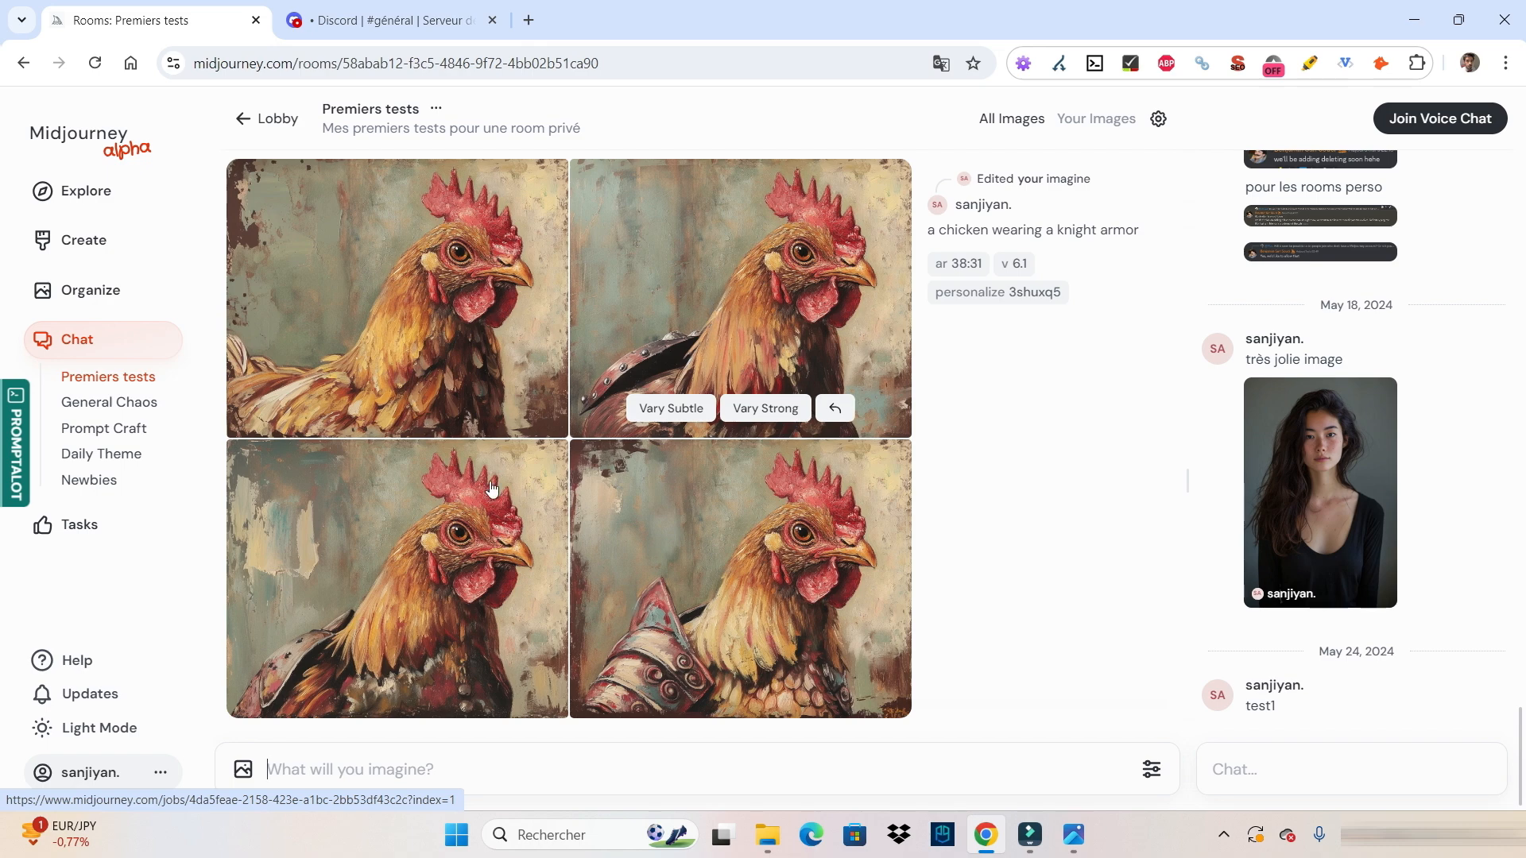
# Step: View the third knight-armor result enlarged and open the fourth one, with the ornate shoulder armor, in the editor
pyautogui.click(446, 559)
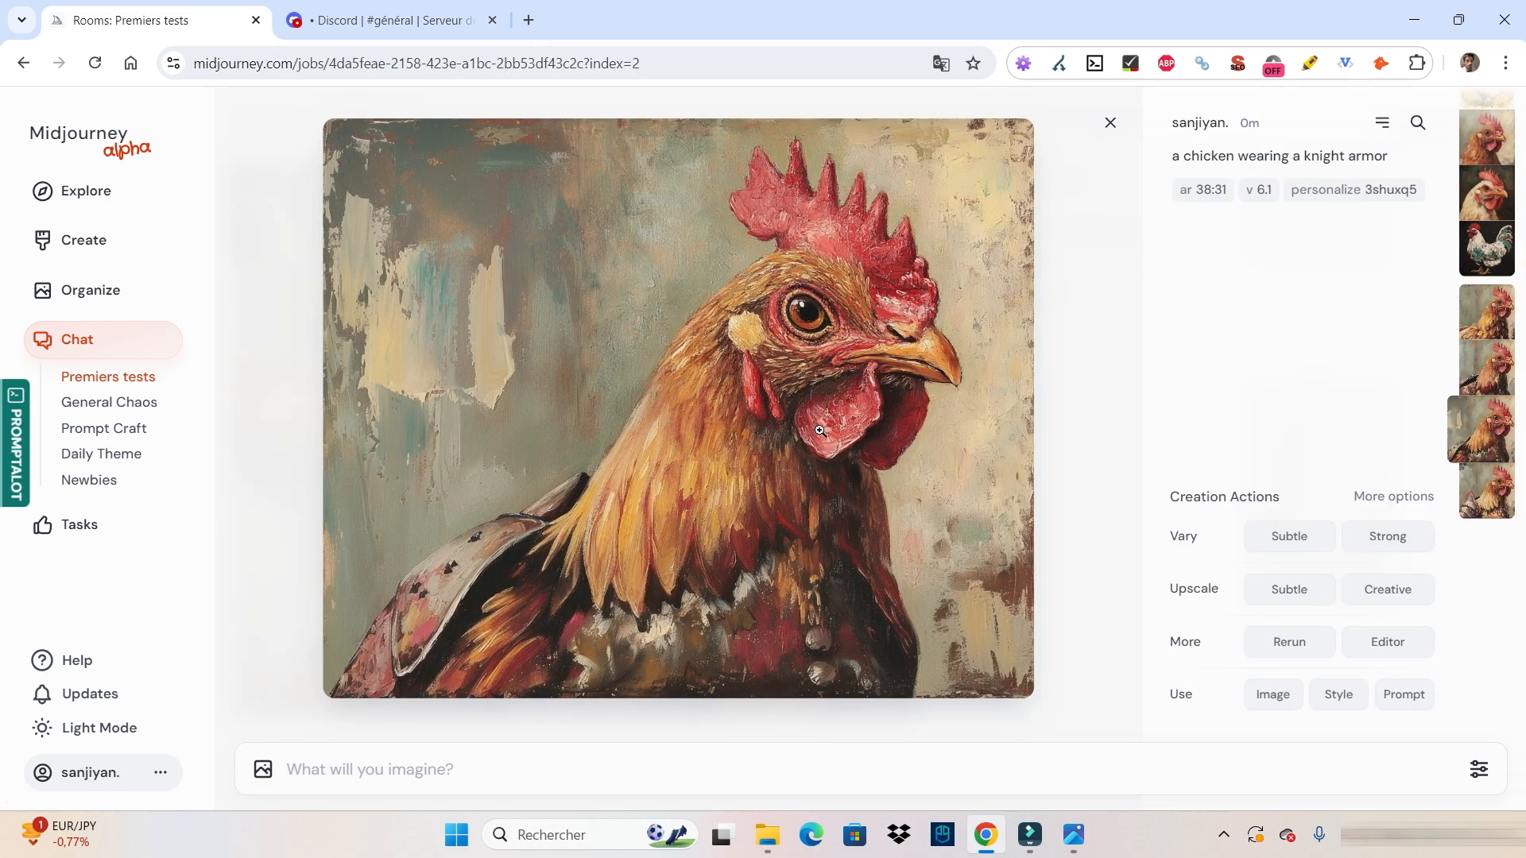
pyautogui.click(1499, 372)
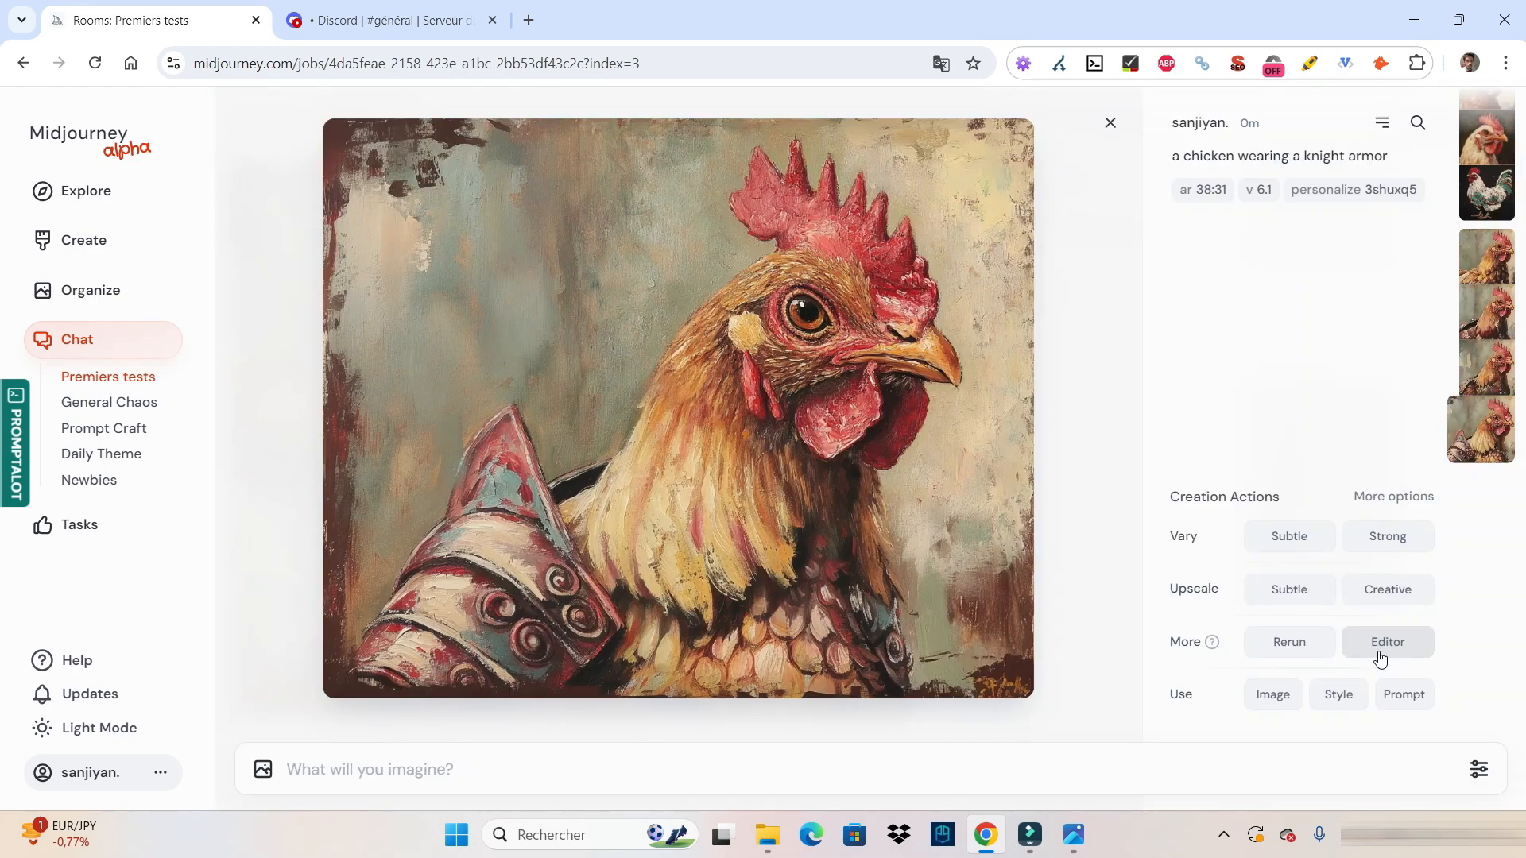
pyautogui.click(1383, 647)
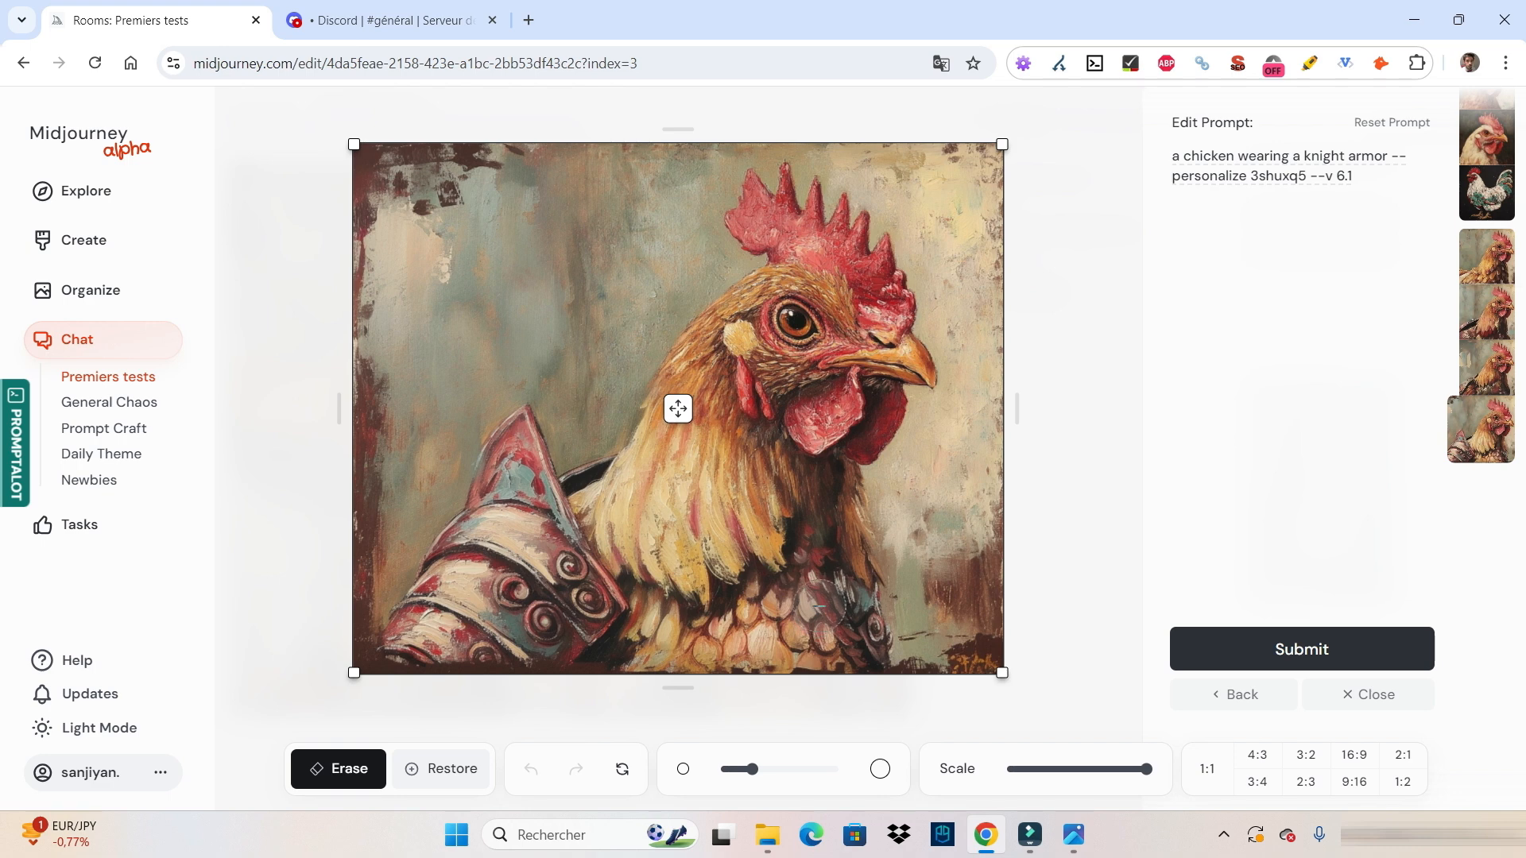
# Step: Erase the image's lower-right area in front of the chicken's chest and extend the canvas to the right
pyautogui.moveTo(821, 608)
pyautogui.mouseDown()
pyautogui.moveTo(976, 462)
pyautogui.moveTo(995, 489)
pyautogui.moveTo(1002, 667)
pyautogui.moveTo(817, 663)
pyautogui.moveTo(904, 571)
pyautogui.moveTo(833, 624)
pyautogui.moveTo(965, 509)
pyautogui.moveTo(971, 642)
pyautogui.moveTo(816, 600)
pyautogui.moveTo(770, 647)
pyautogui.mouseUp()
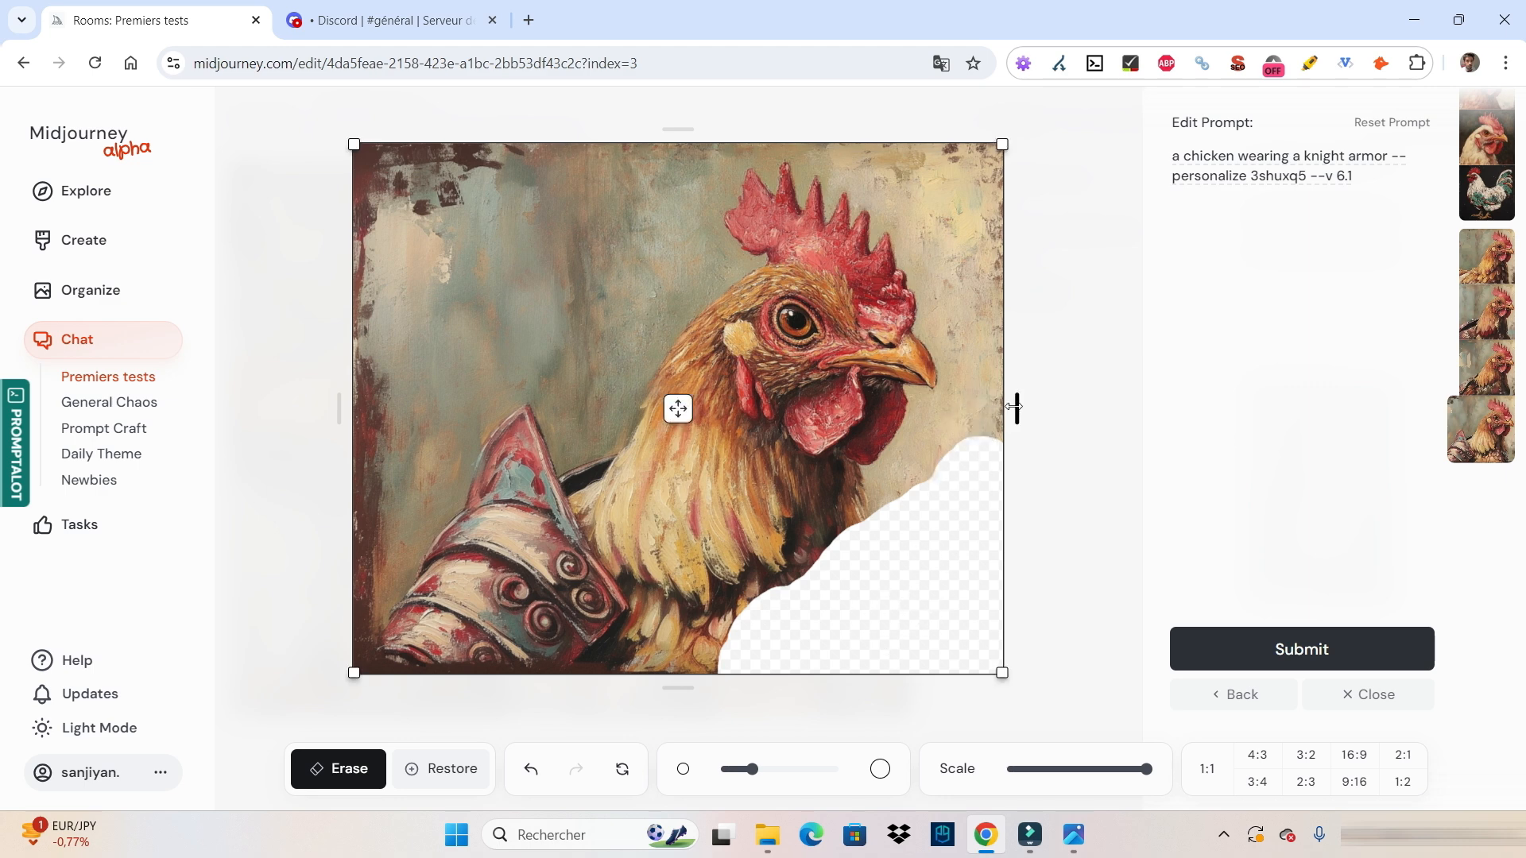
pyautogui.moveTo(1016, 407); pyautogui.dragTo(1107, 409)
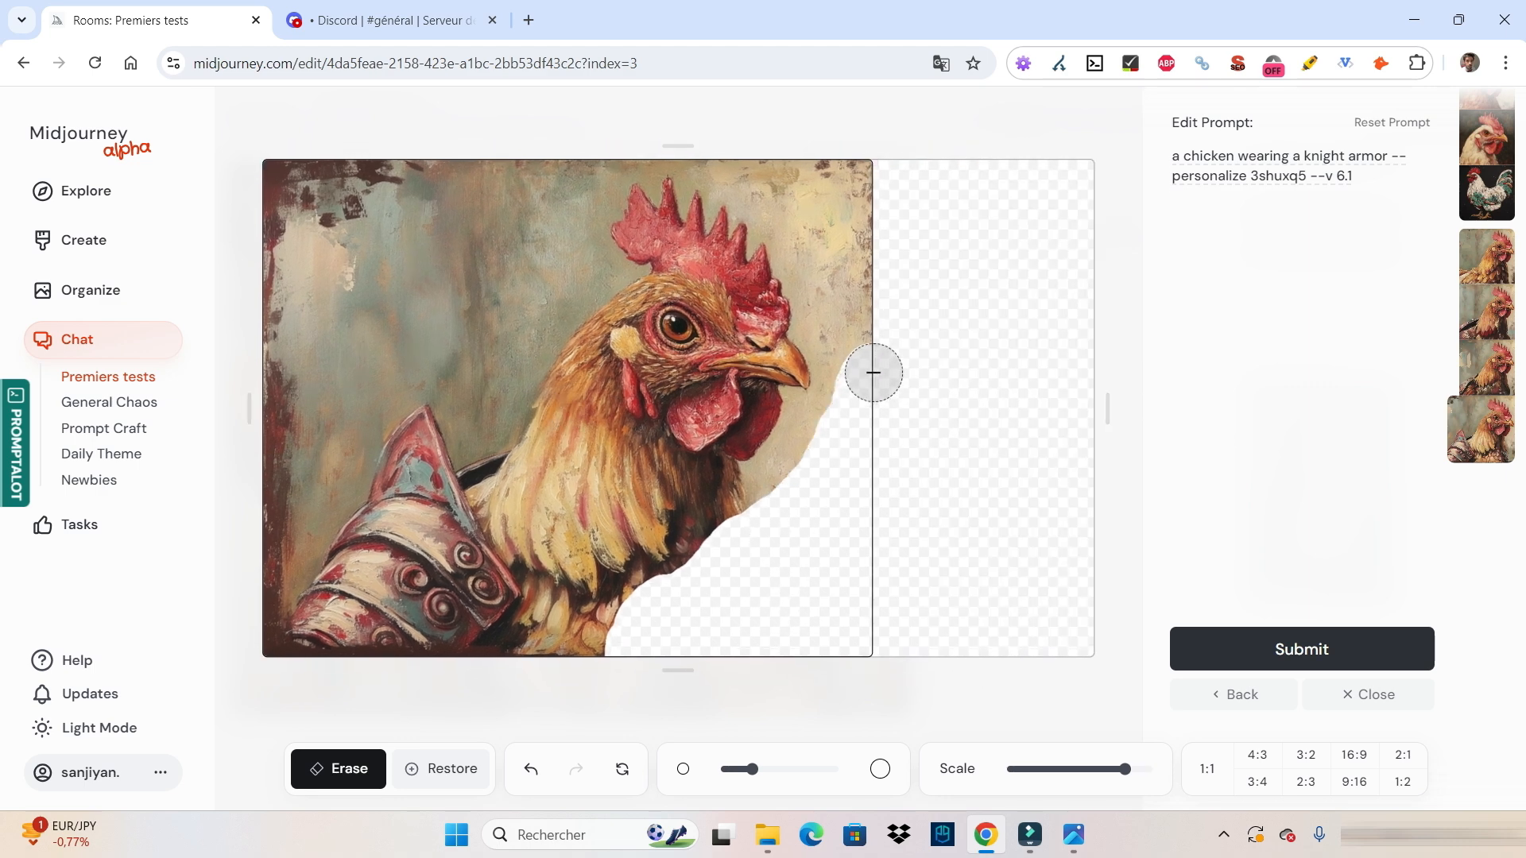
pyautogui.moveTo(873, 372)
pyautogui.mouseDown()
pyautogui.moveTo(861, 492)
pyautogui.moveTo(870, 376)
pyautogui.moveTo(664, 630)
pyautogui.mouseUp()
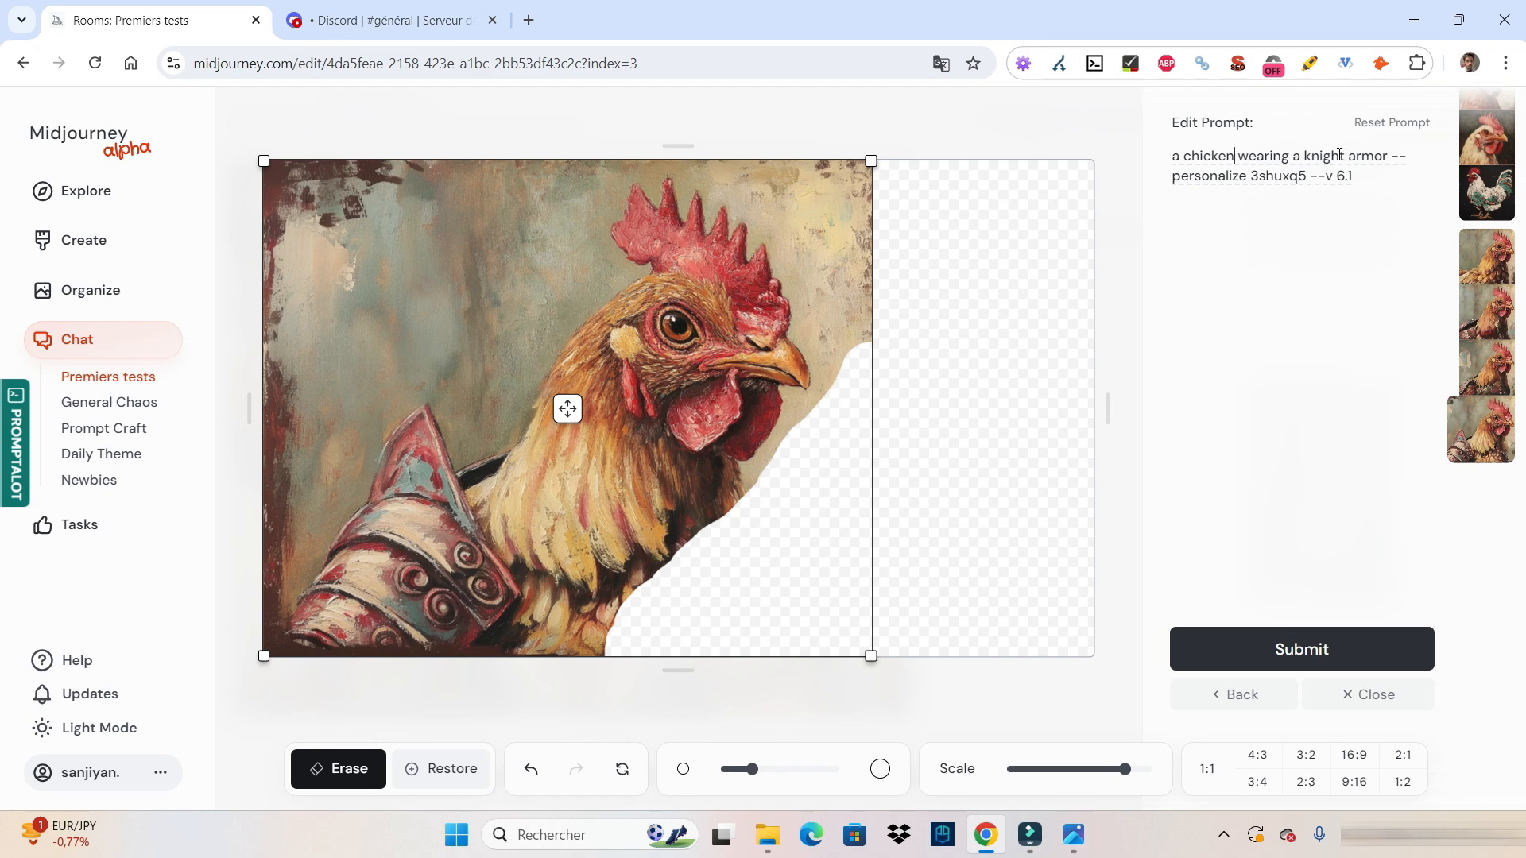
# Step: Change the prompt text to "a knight chiken holding a sword", erase slightly more beside the beak, and submit the edit
pyautogui.moveTo(1388, 157); pyautogui.dragTo(1184, 156)
pyautogui.write('knight chiken hol')
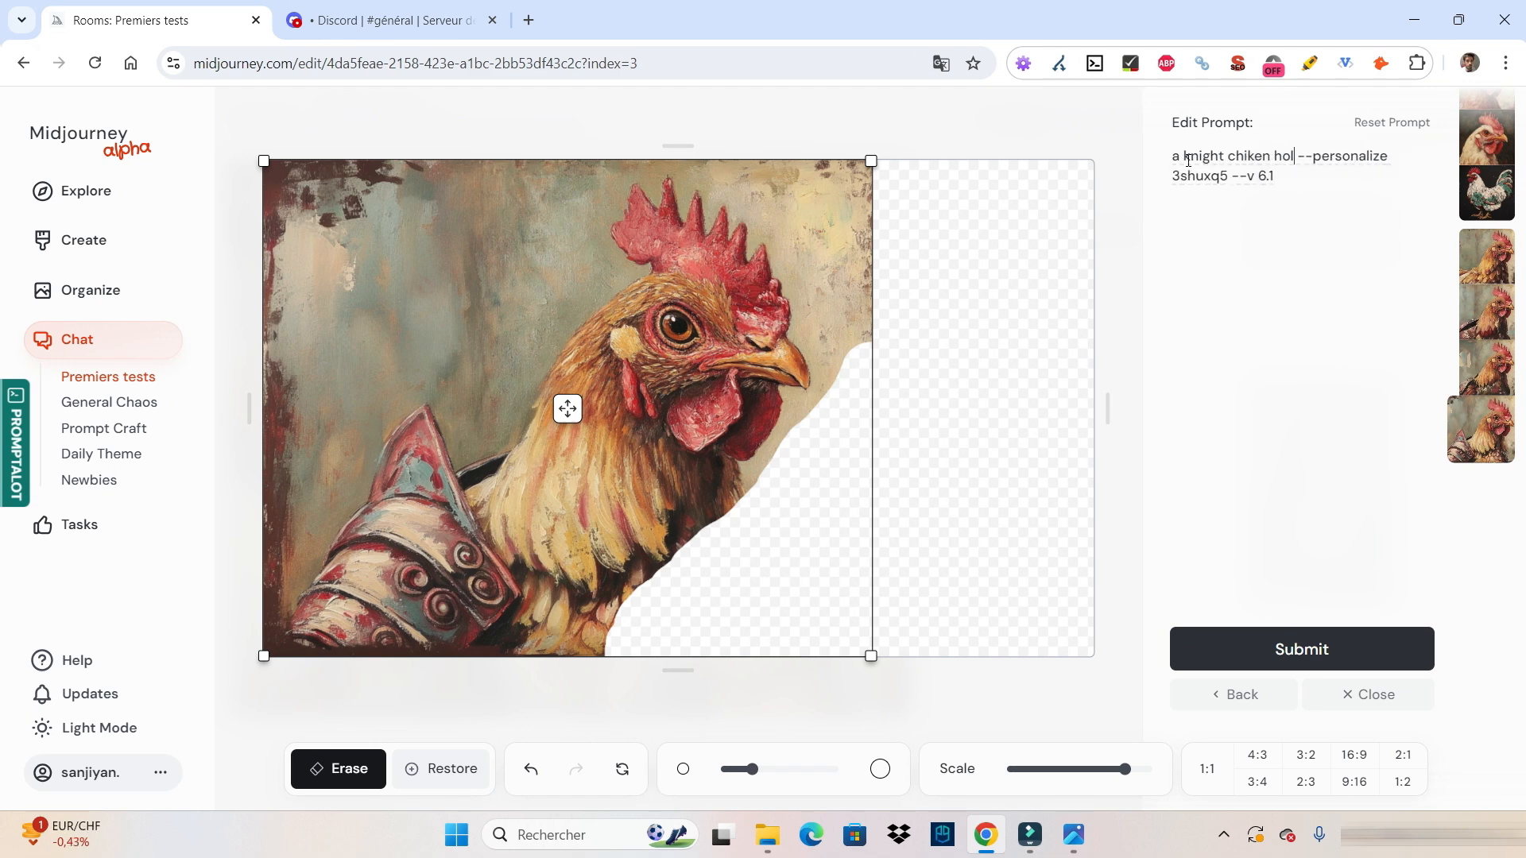
pyautogui.write('ding a sword')
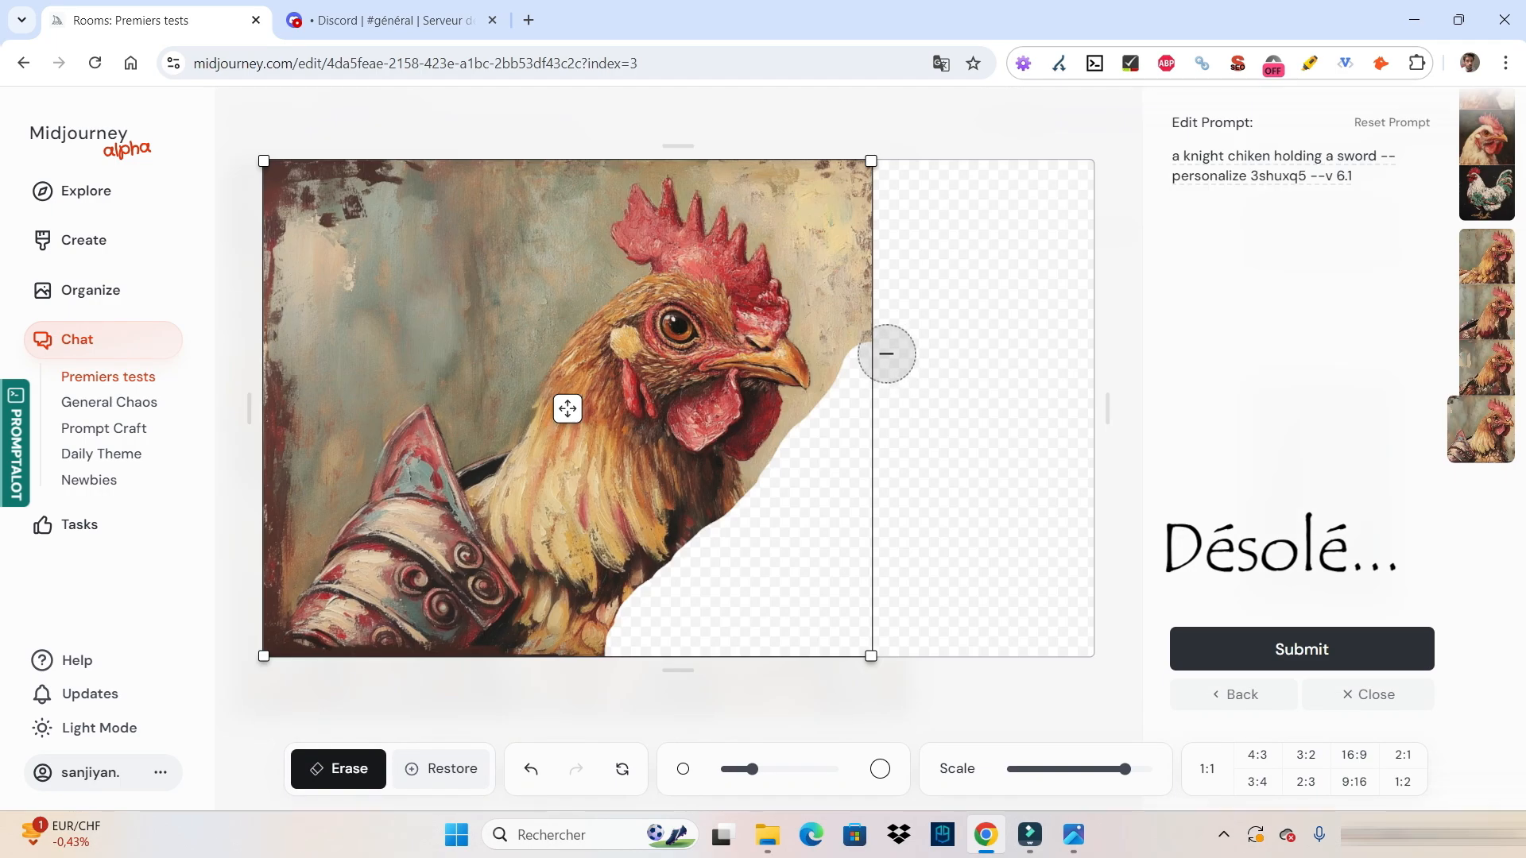
pyautogui.click(852, 340)
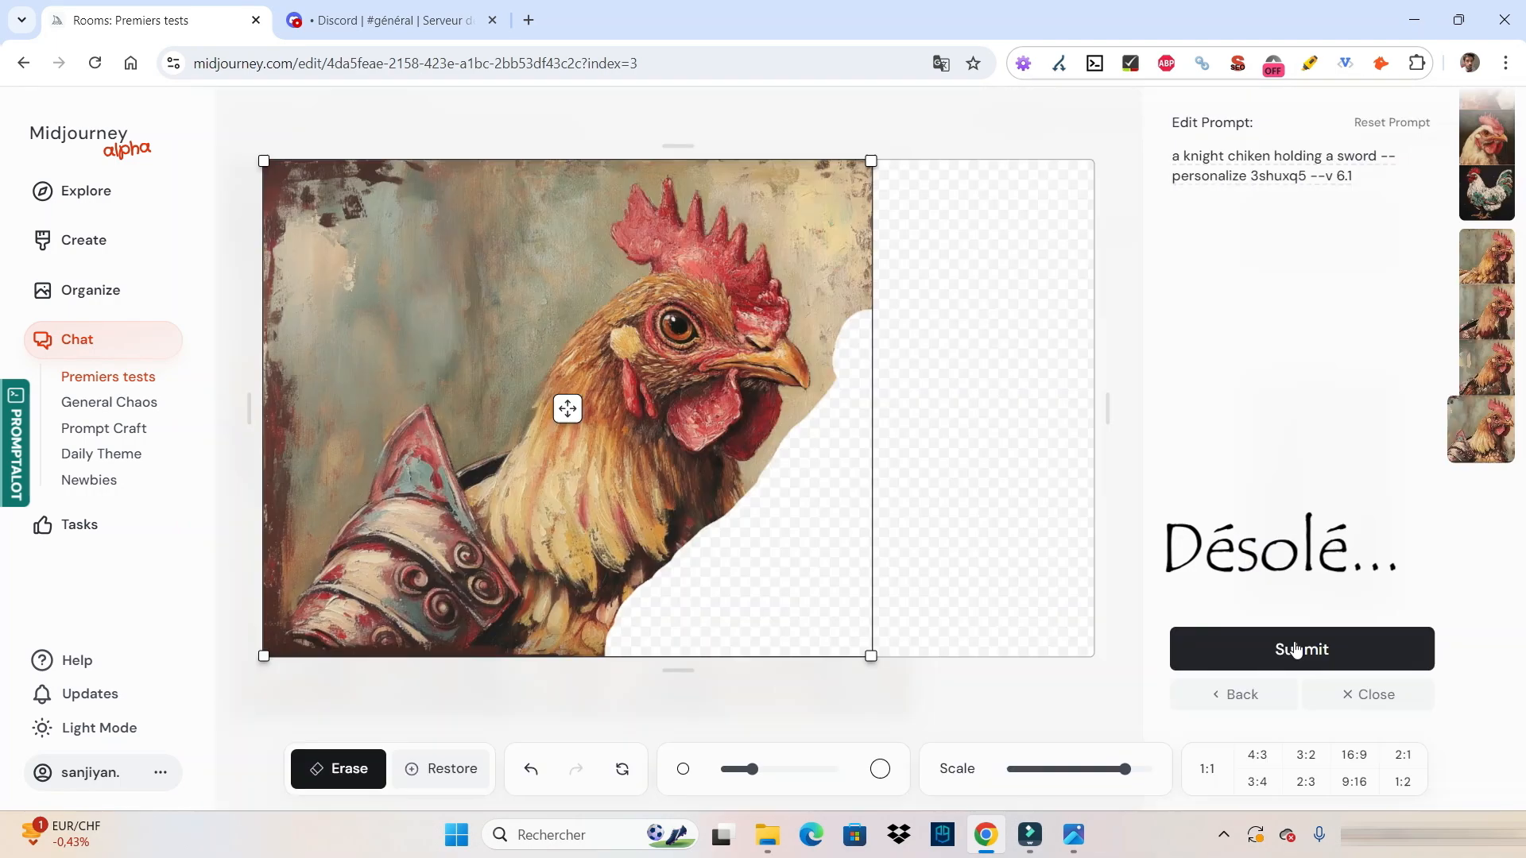
pyautogui.click(1296, 648)
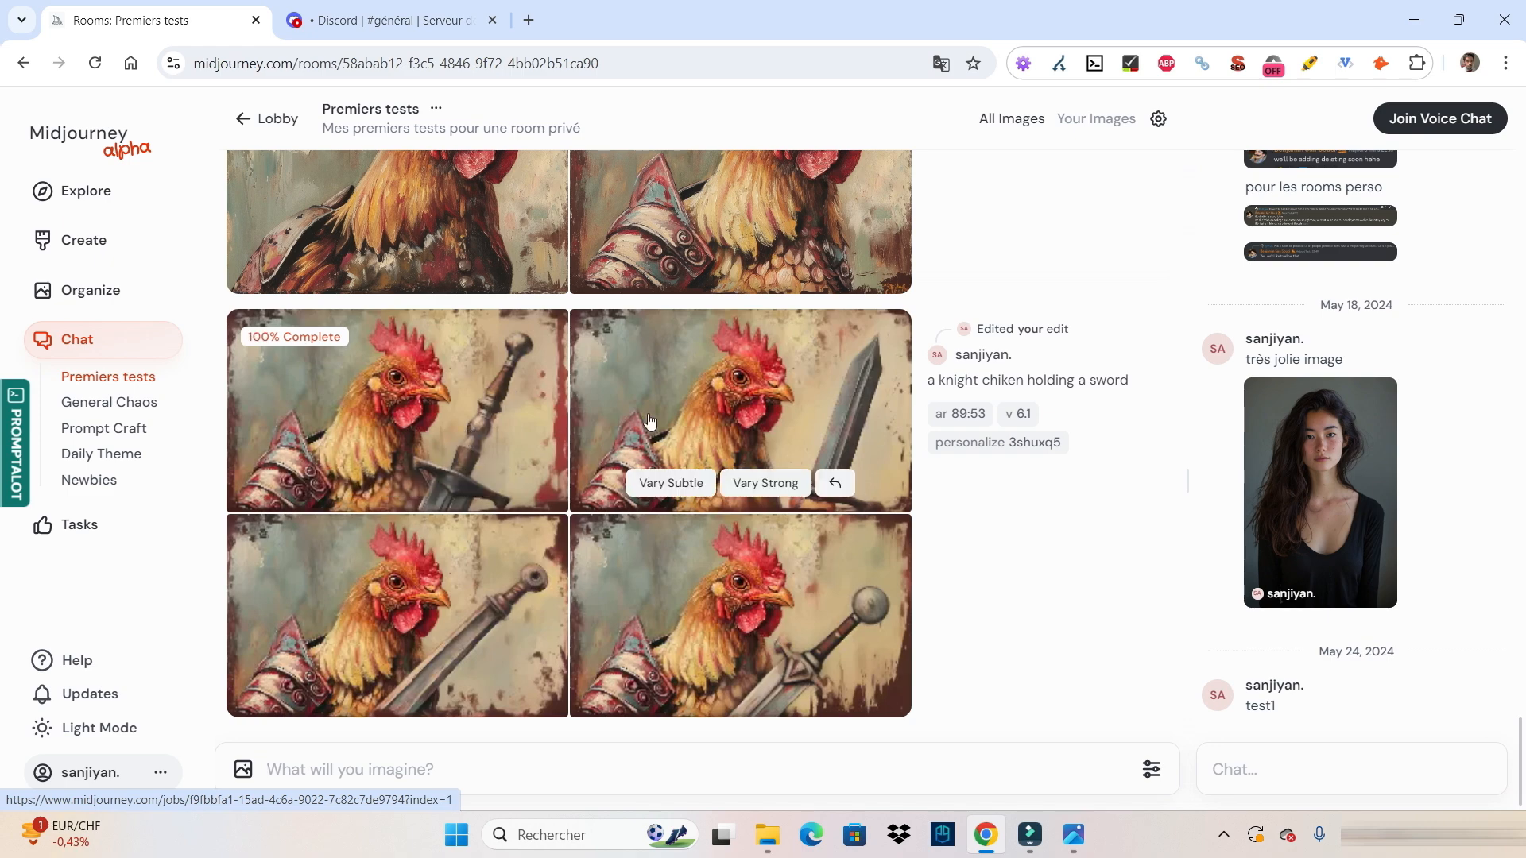
# Step: Compare the sword-holding chicken results enlarged, starting with the second one, and return to the room
pyautogui.click(684, 405)
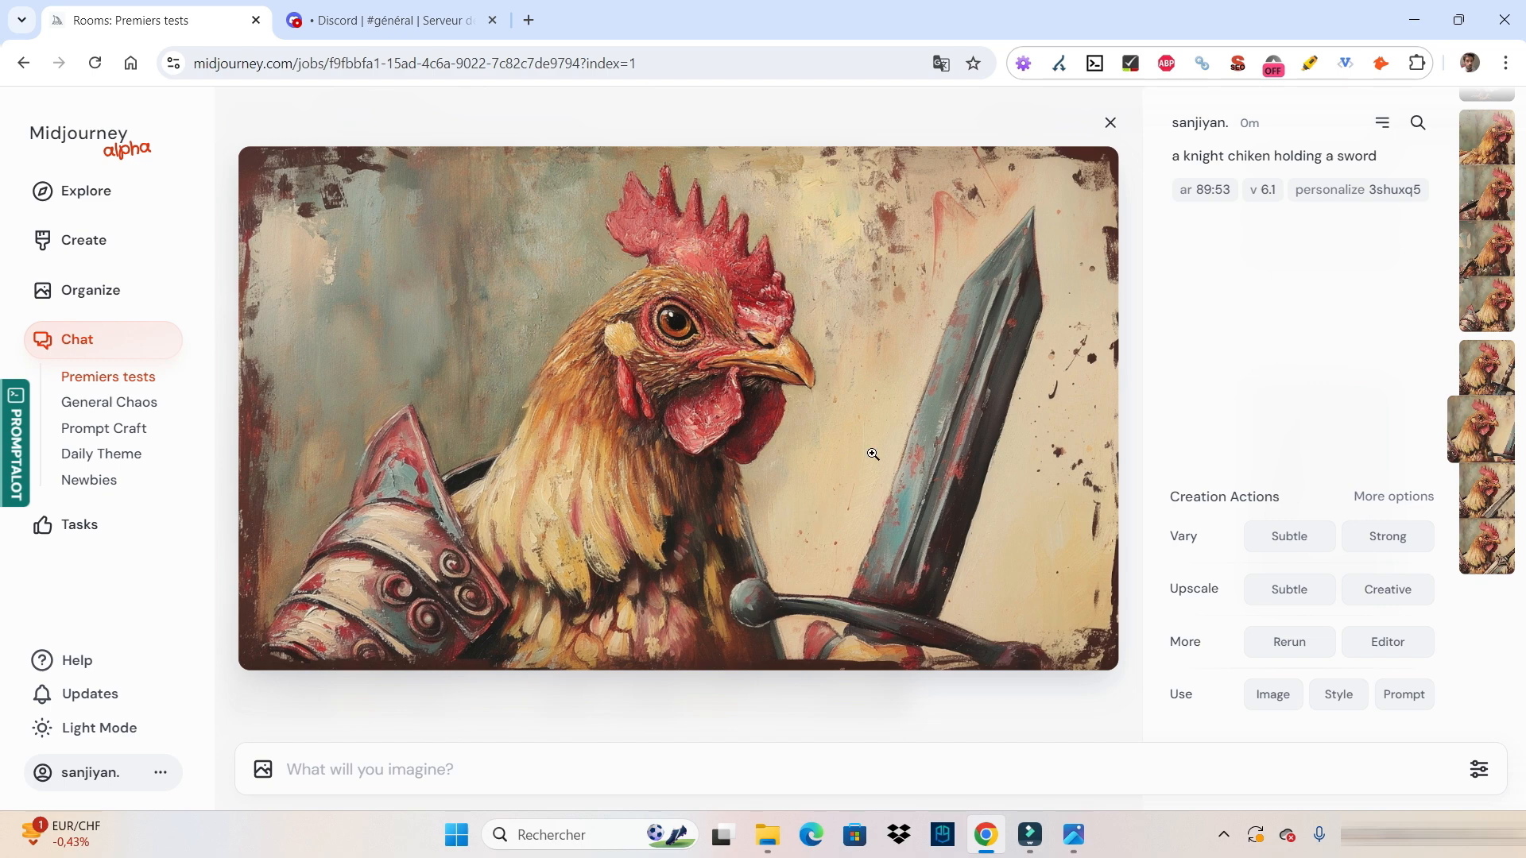
pyautogui.scroll(-1, 975, 445)
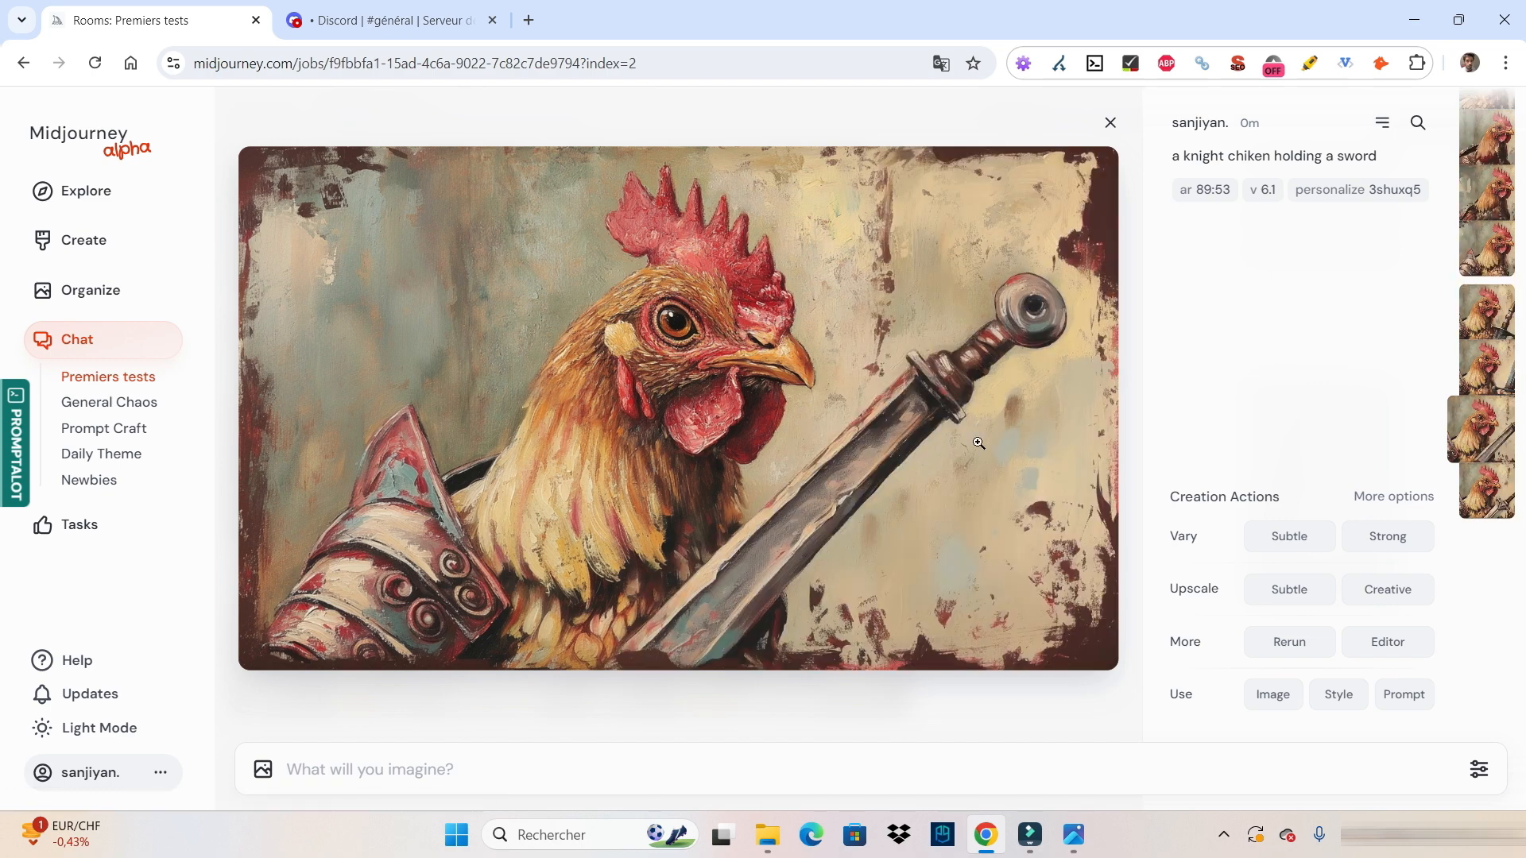
pyautogui.scroll(-1, 1013, 442)
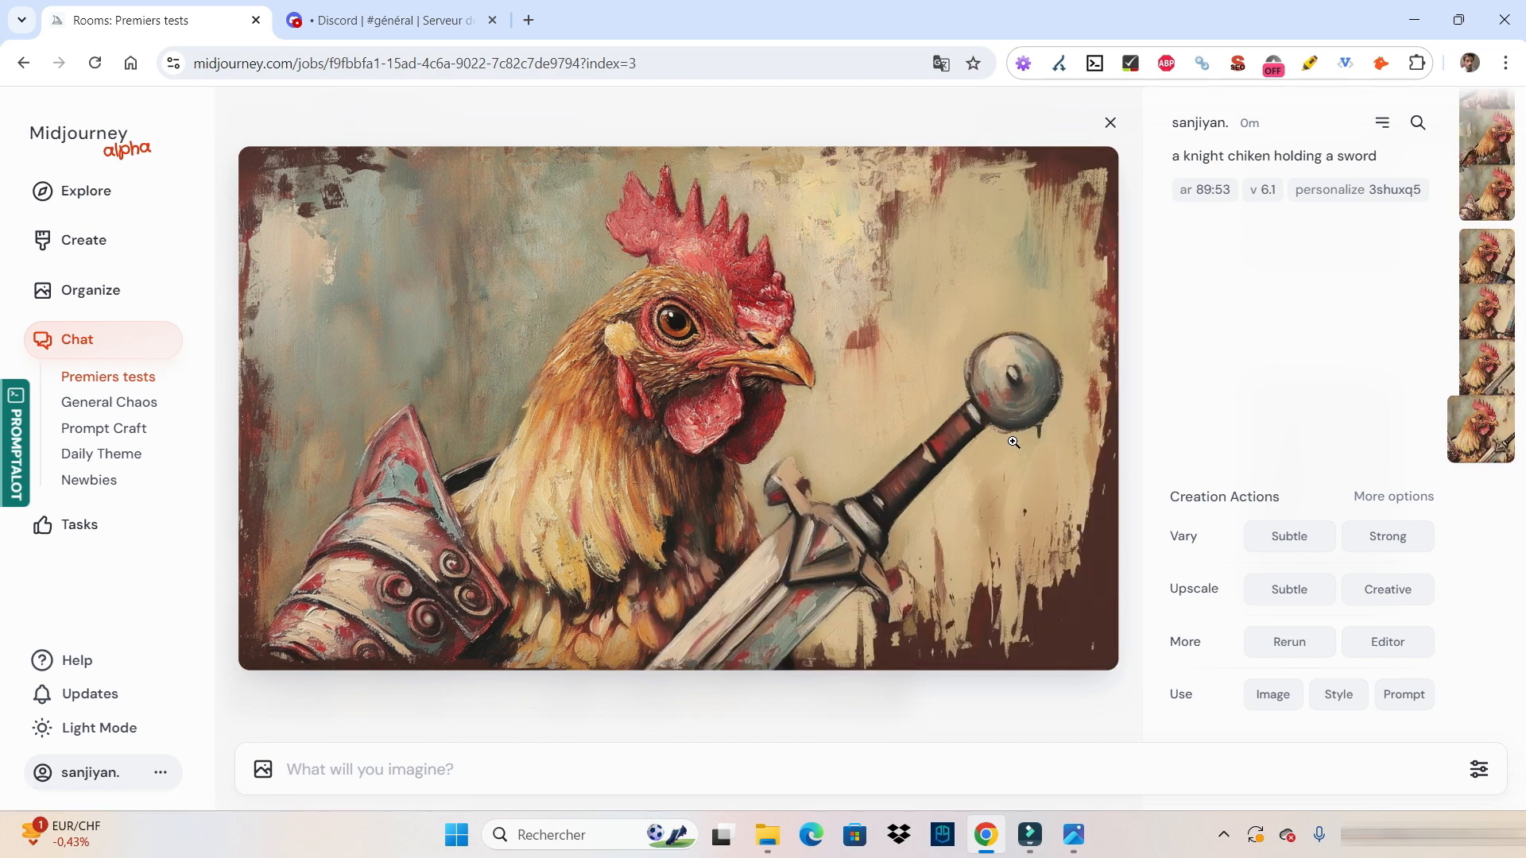
pyautogui.scroll(-1, 1014, 442)
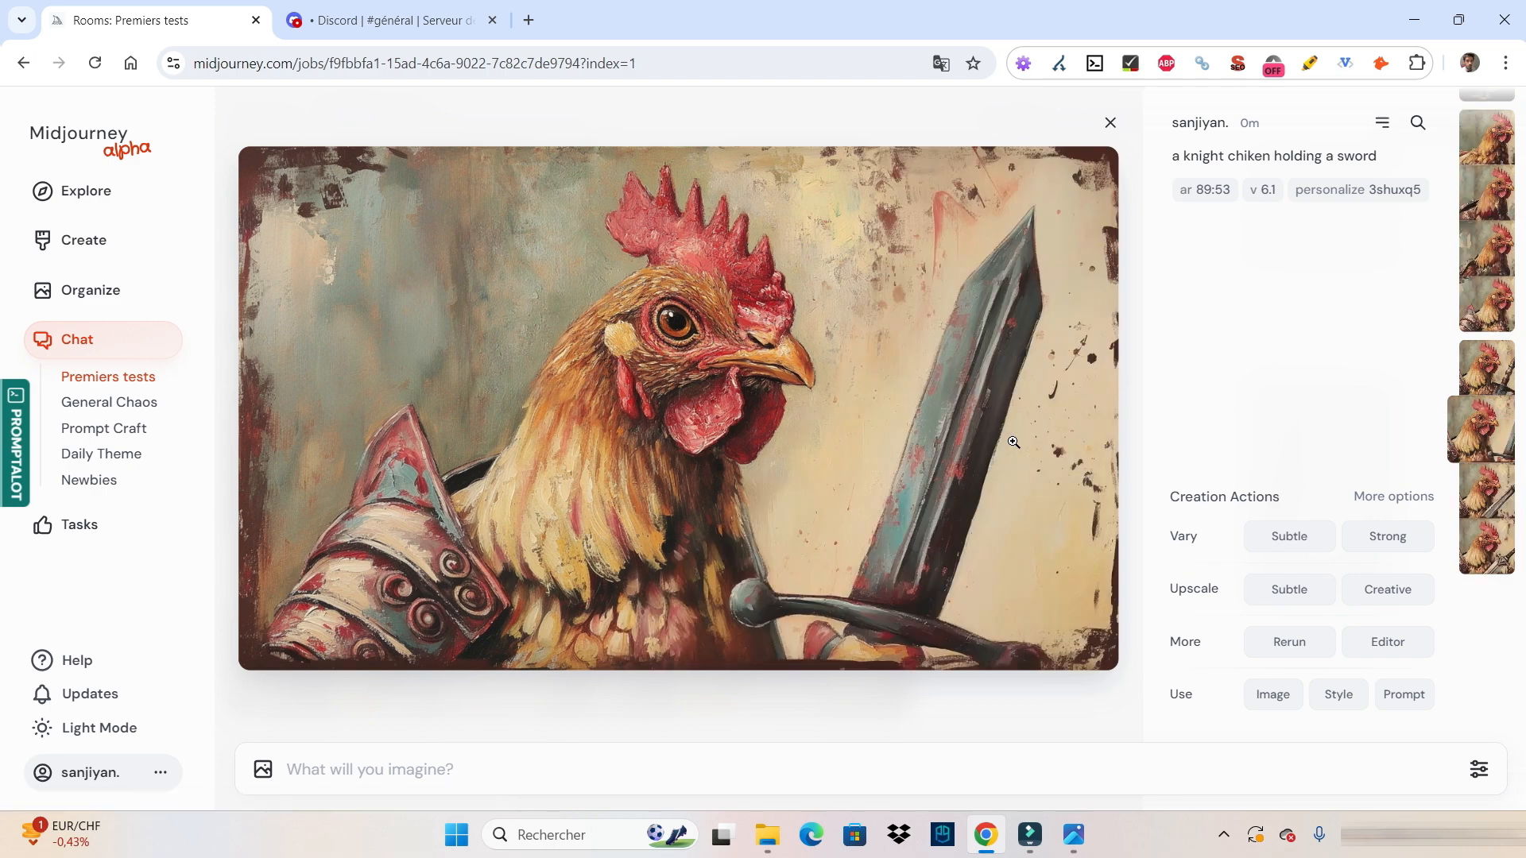
pyautogui.scroll(-1, 1014, 442)
pyautogui.click(846, 649)
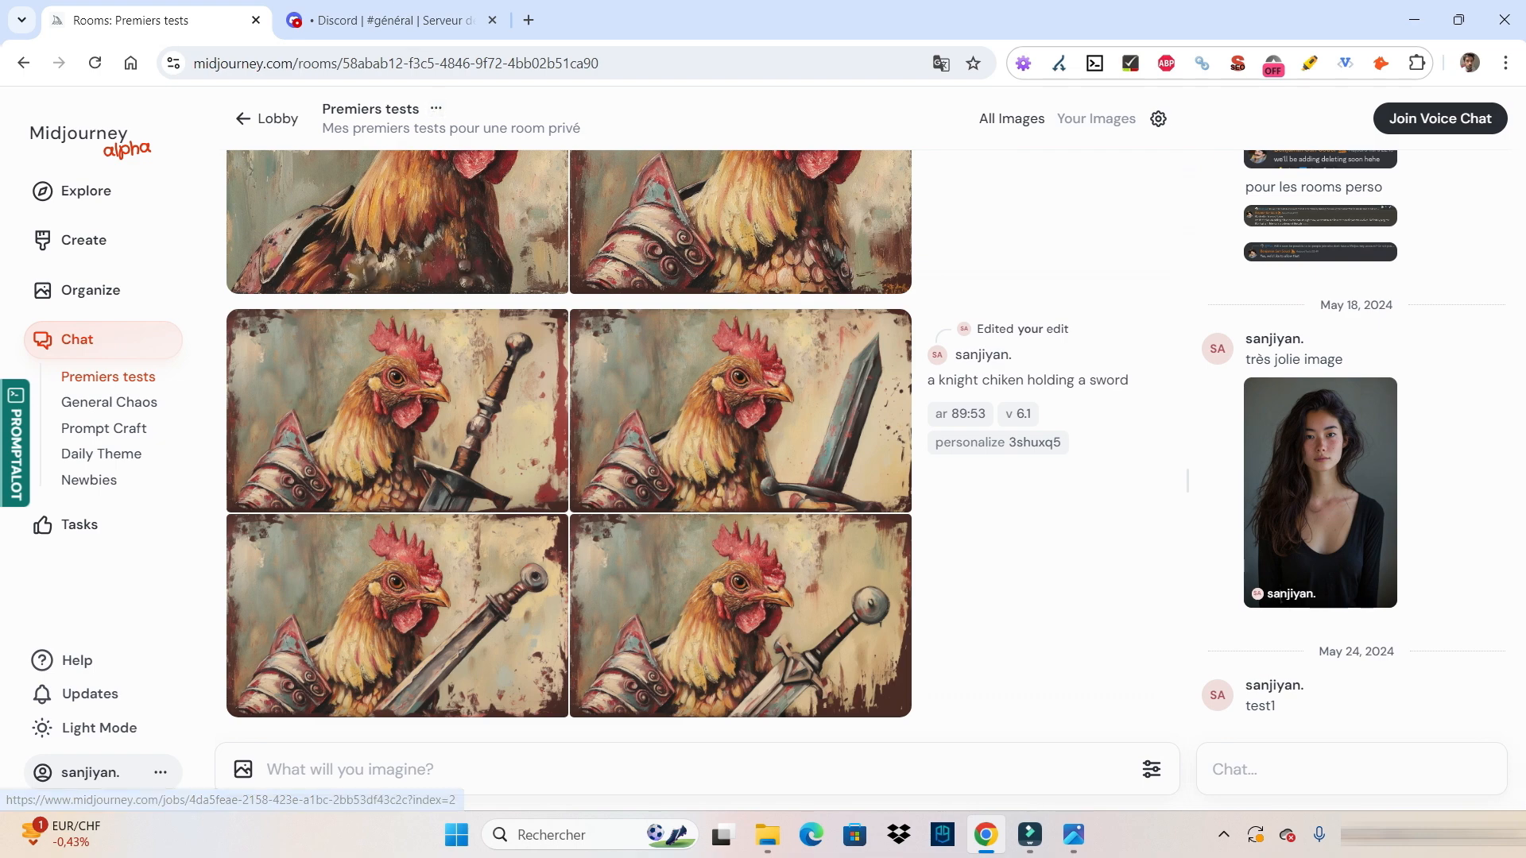
# Step: Switch to Discord and compare the Ferrari driver images in the général channel, from the close-up to the fully extended car
pyautogui.click(405, 27)
pyautogui.click(509, 350)
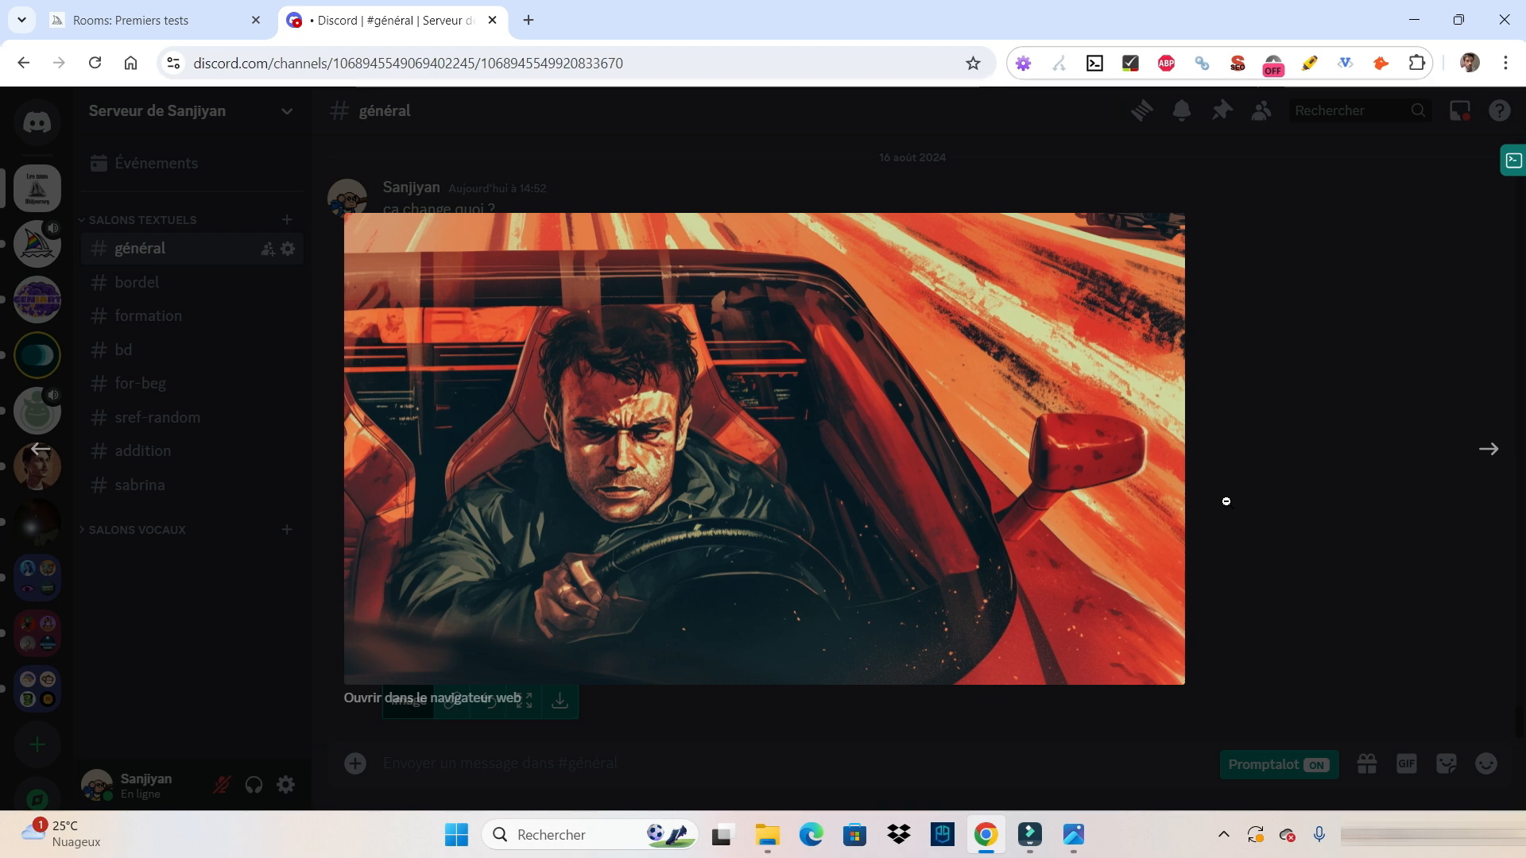
pyautogui.press('Escape')
pyautogui.press('Left')
pyautogui.press('Left')
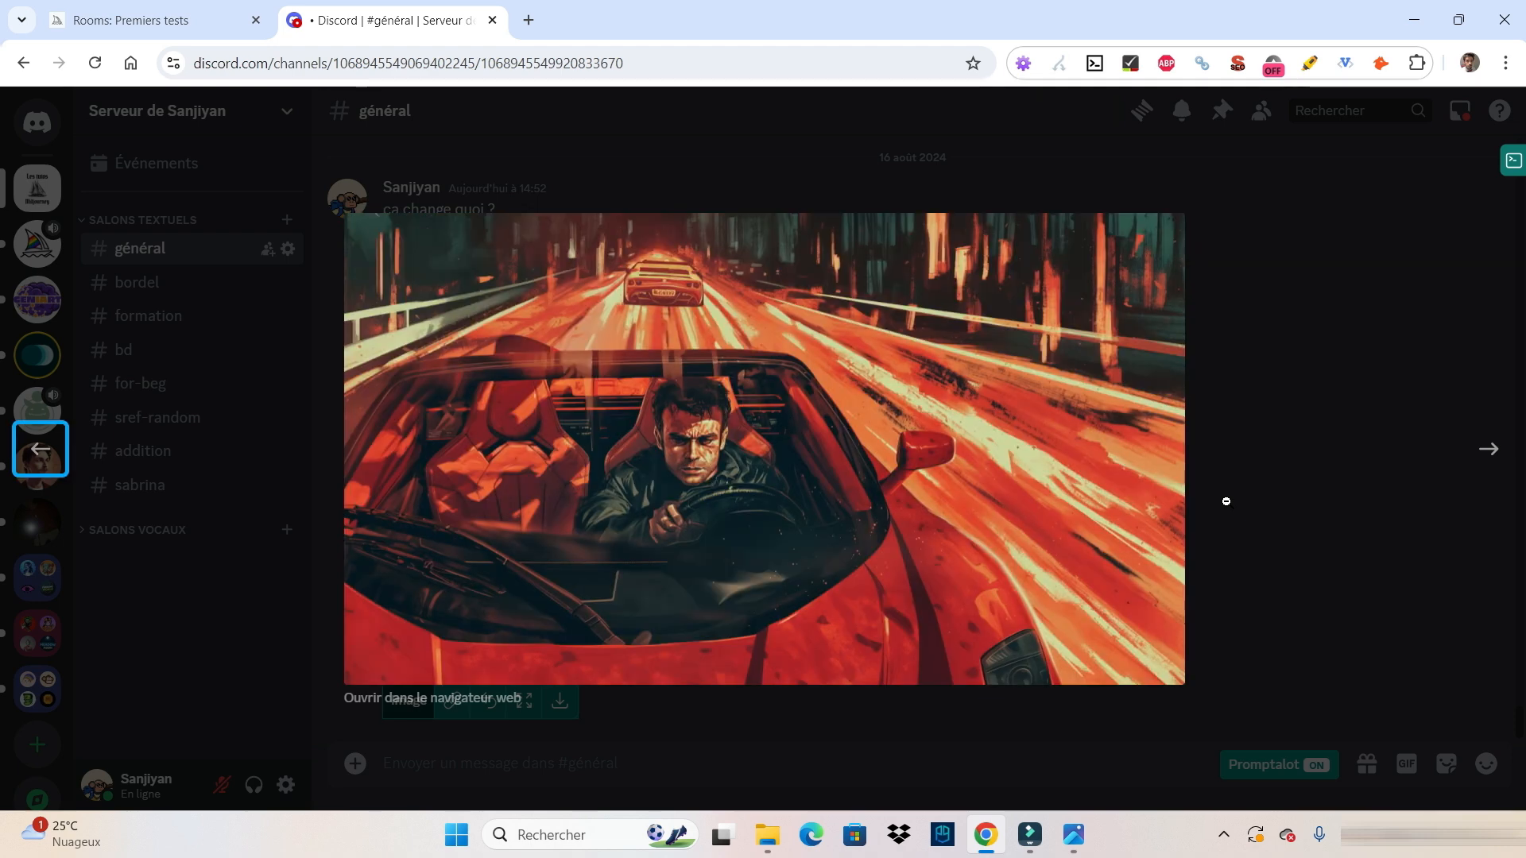
pyautogui.press('Left')
pyautogui.press('Left')
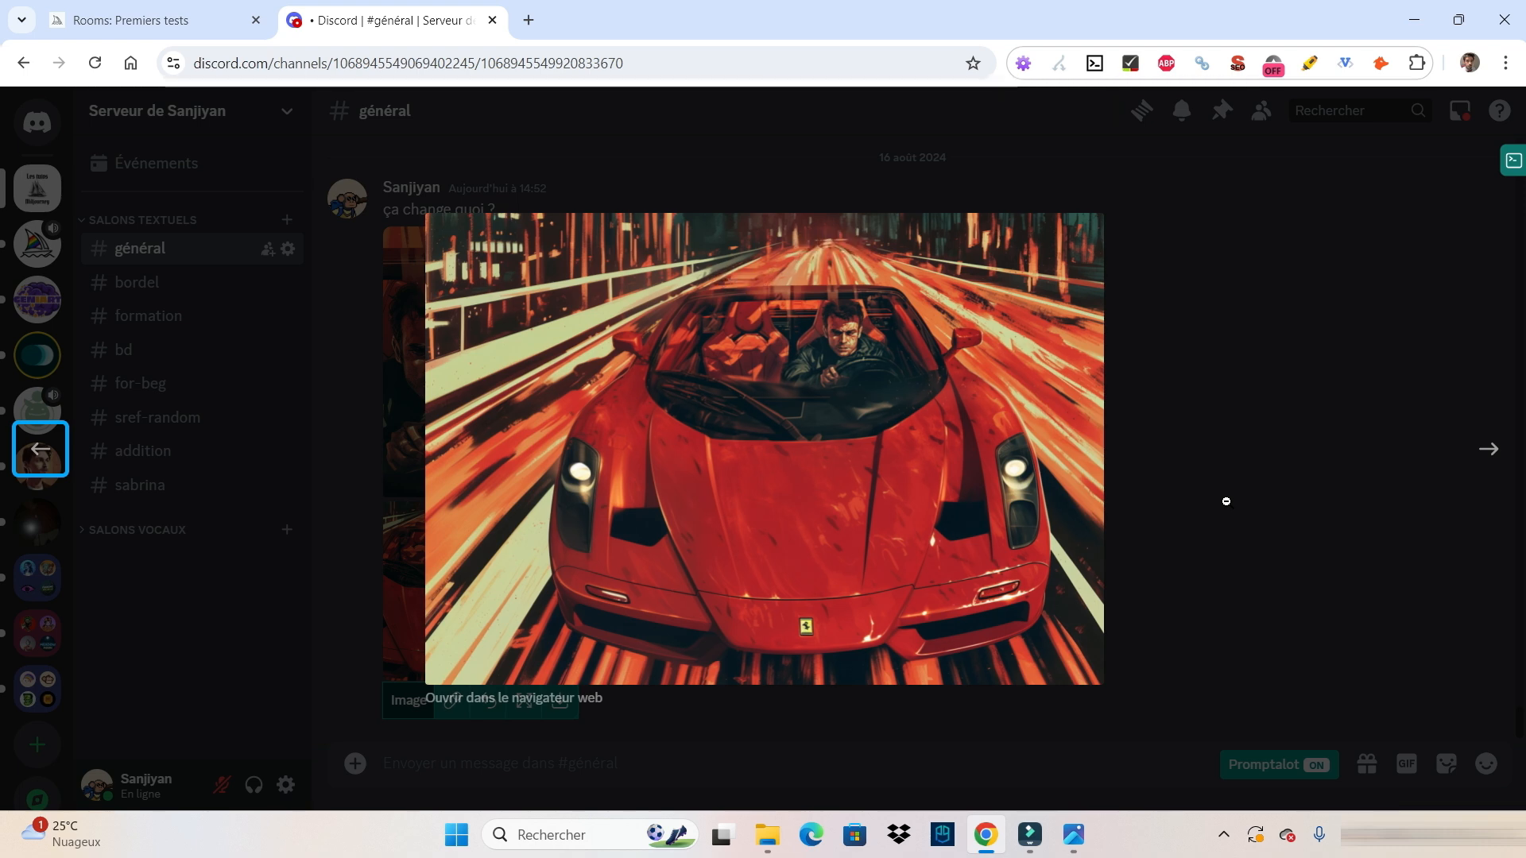
pyautogui.press('Right')
pyautogui.press('Right')
pyautogui.press('Right')
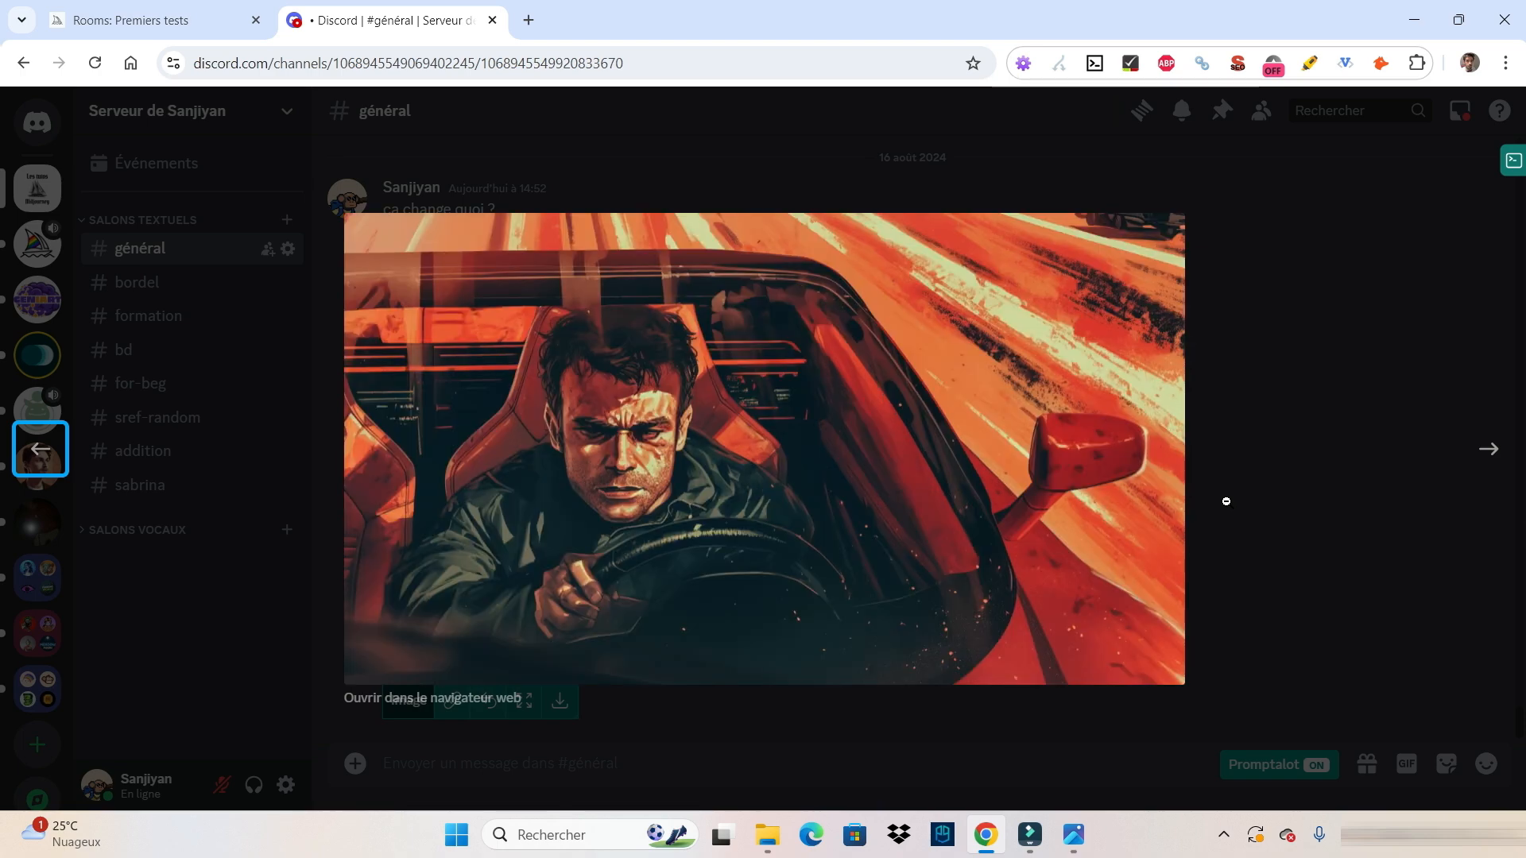
pyautogui.press('Left')
pyautogui.press('Left')
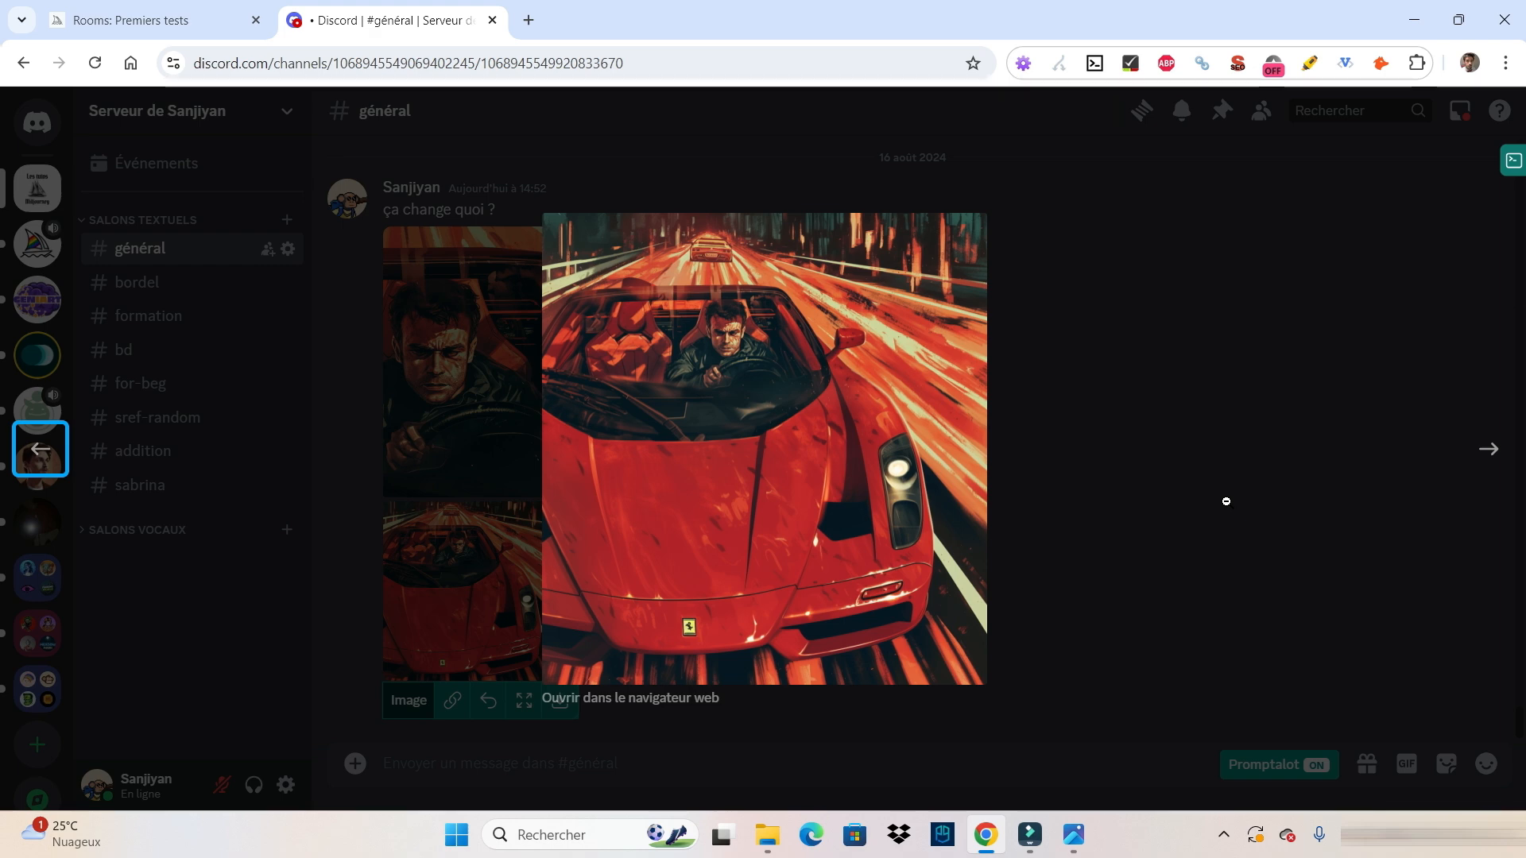
pyautogui.press('Right')
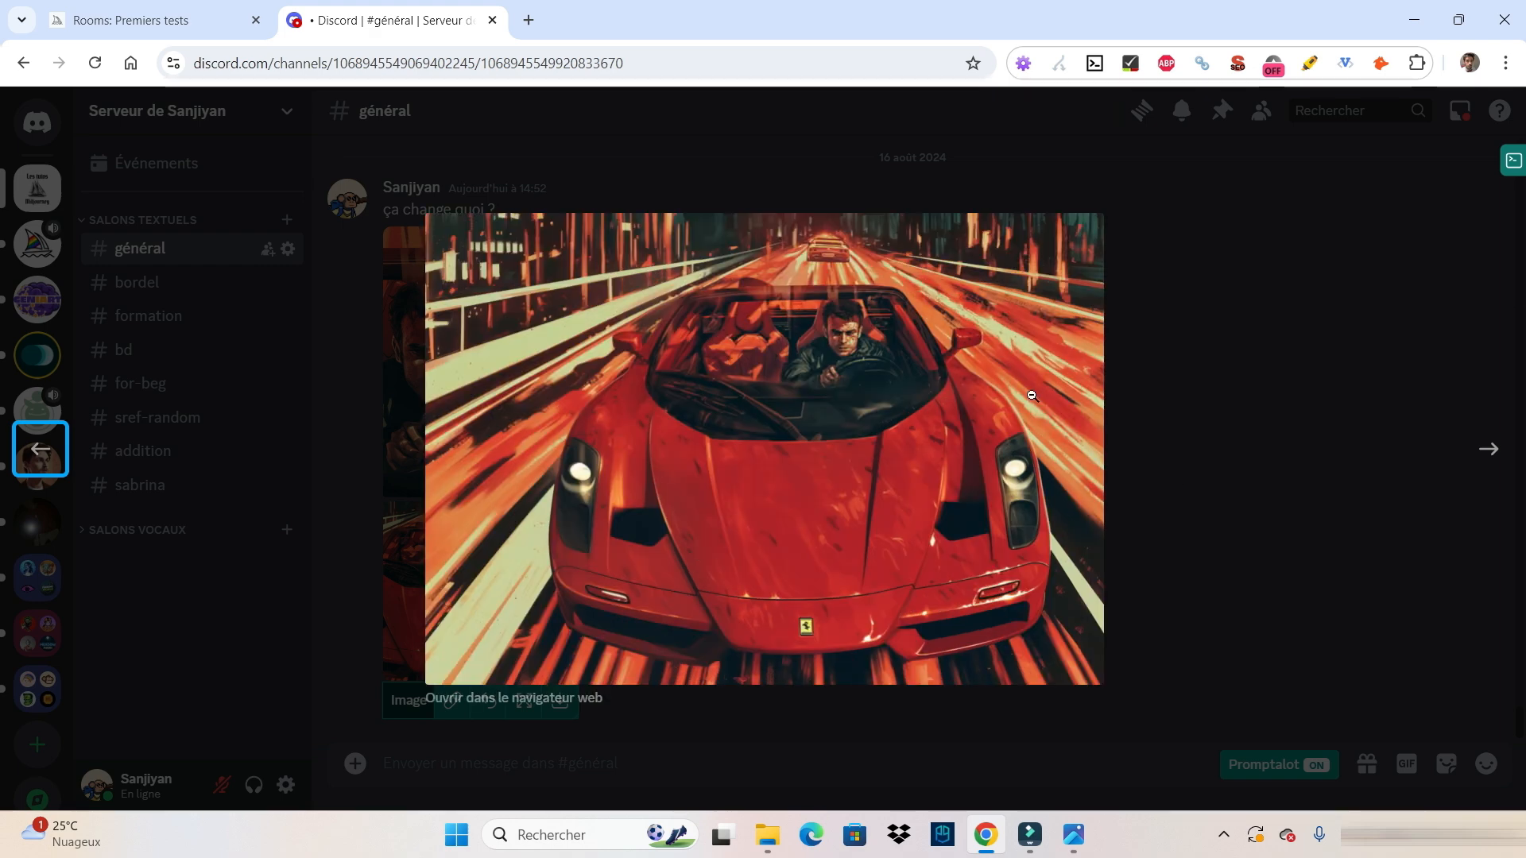
pyautogui.press('Escape')
# Step: Return to Midjourney, search the created images for "enzo", and open the upscaled close-up of the driver in the editor
pyautogui.click(165, 26)
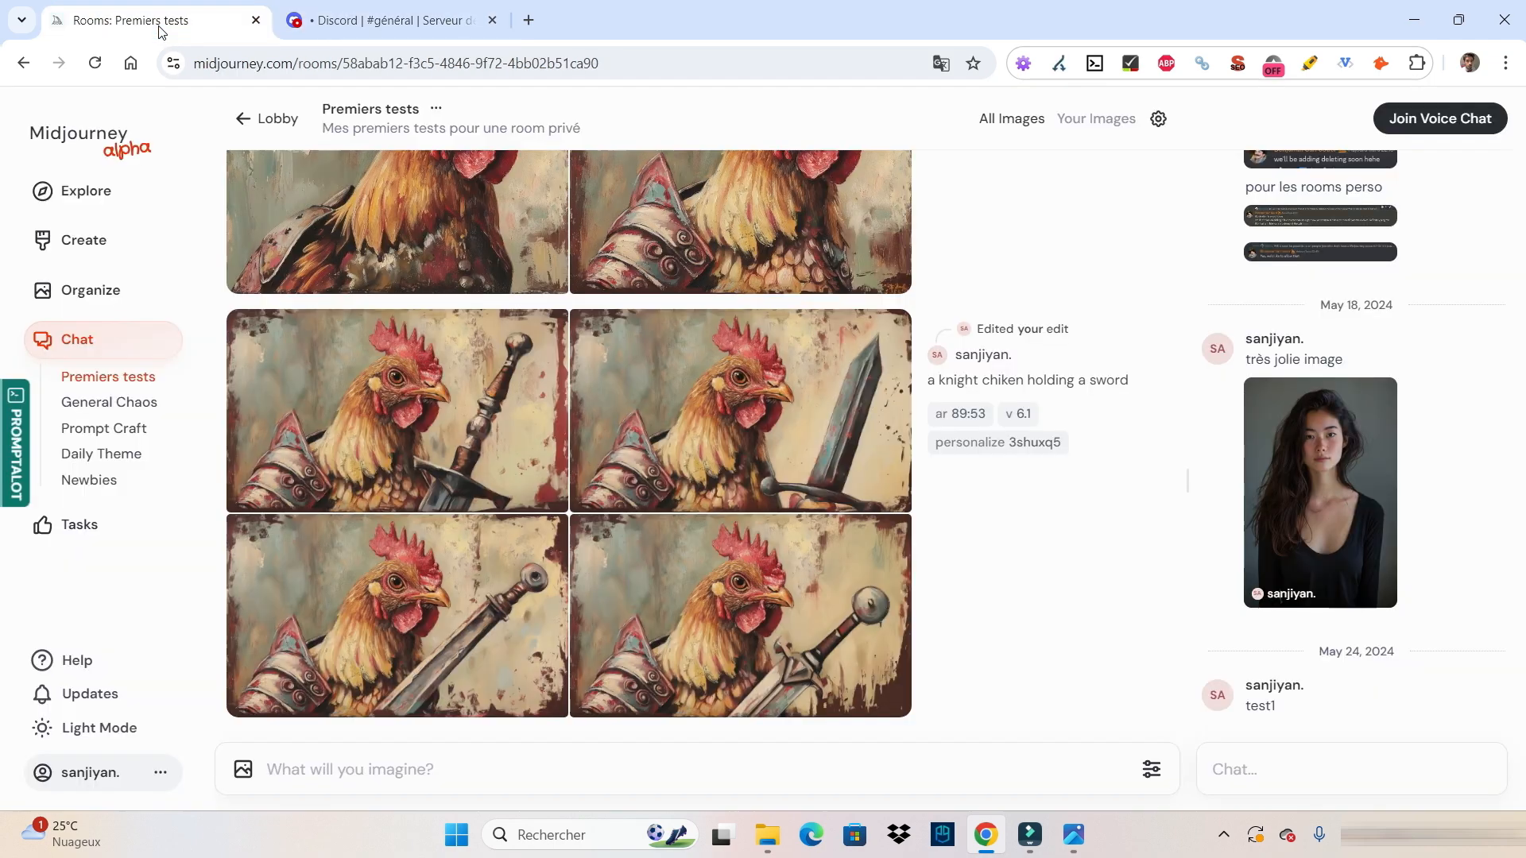
pyautogui.click(101, 253)
pyautogui.write('enzo')
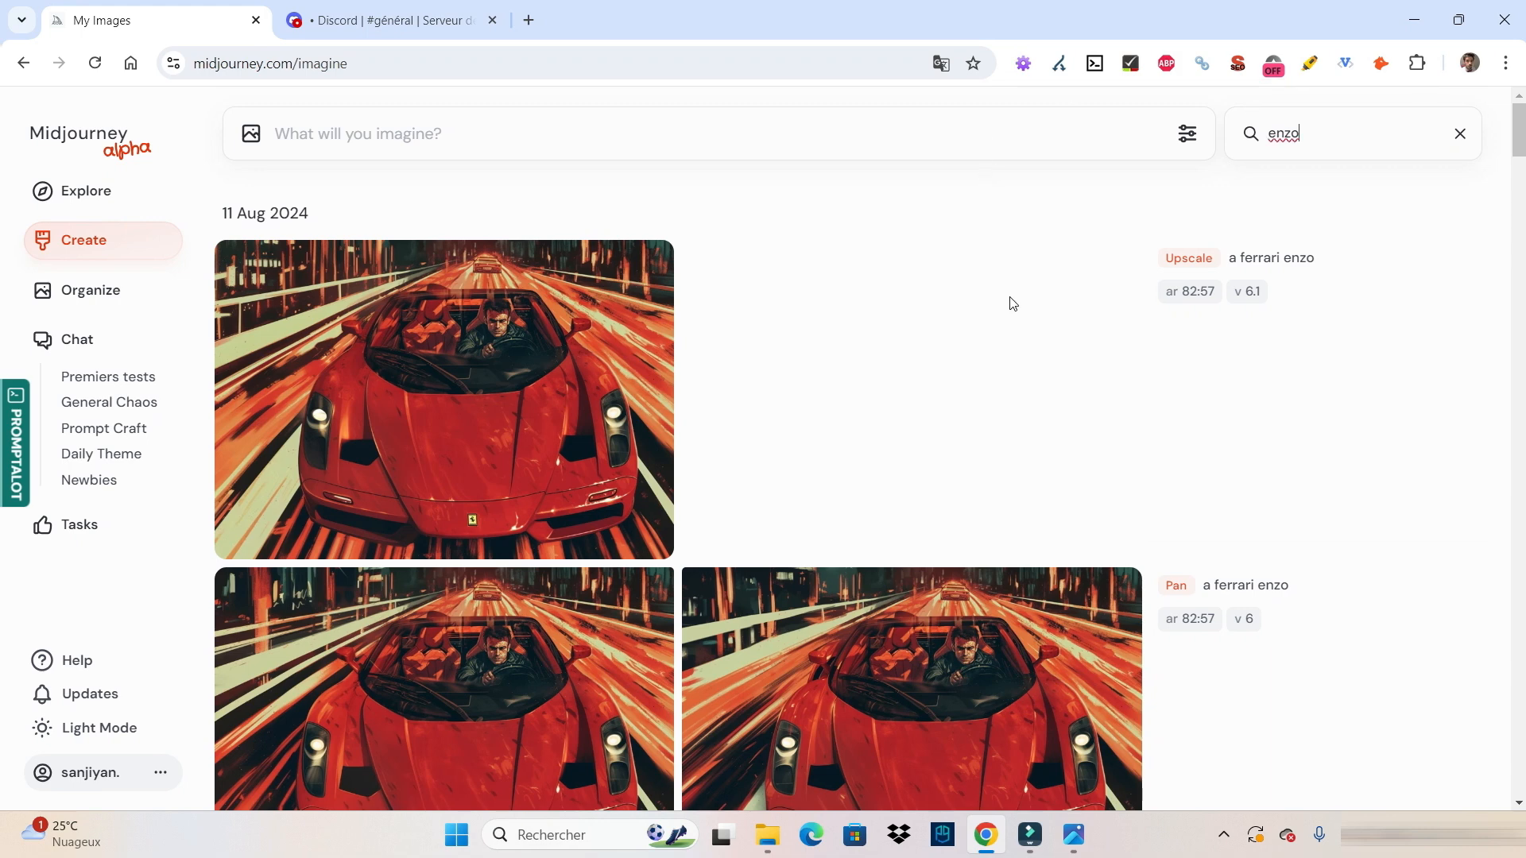
pyautogui.click(719, 449)
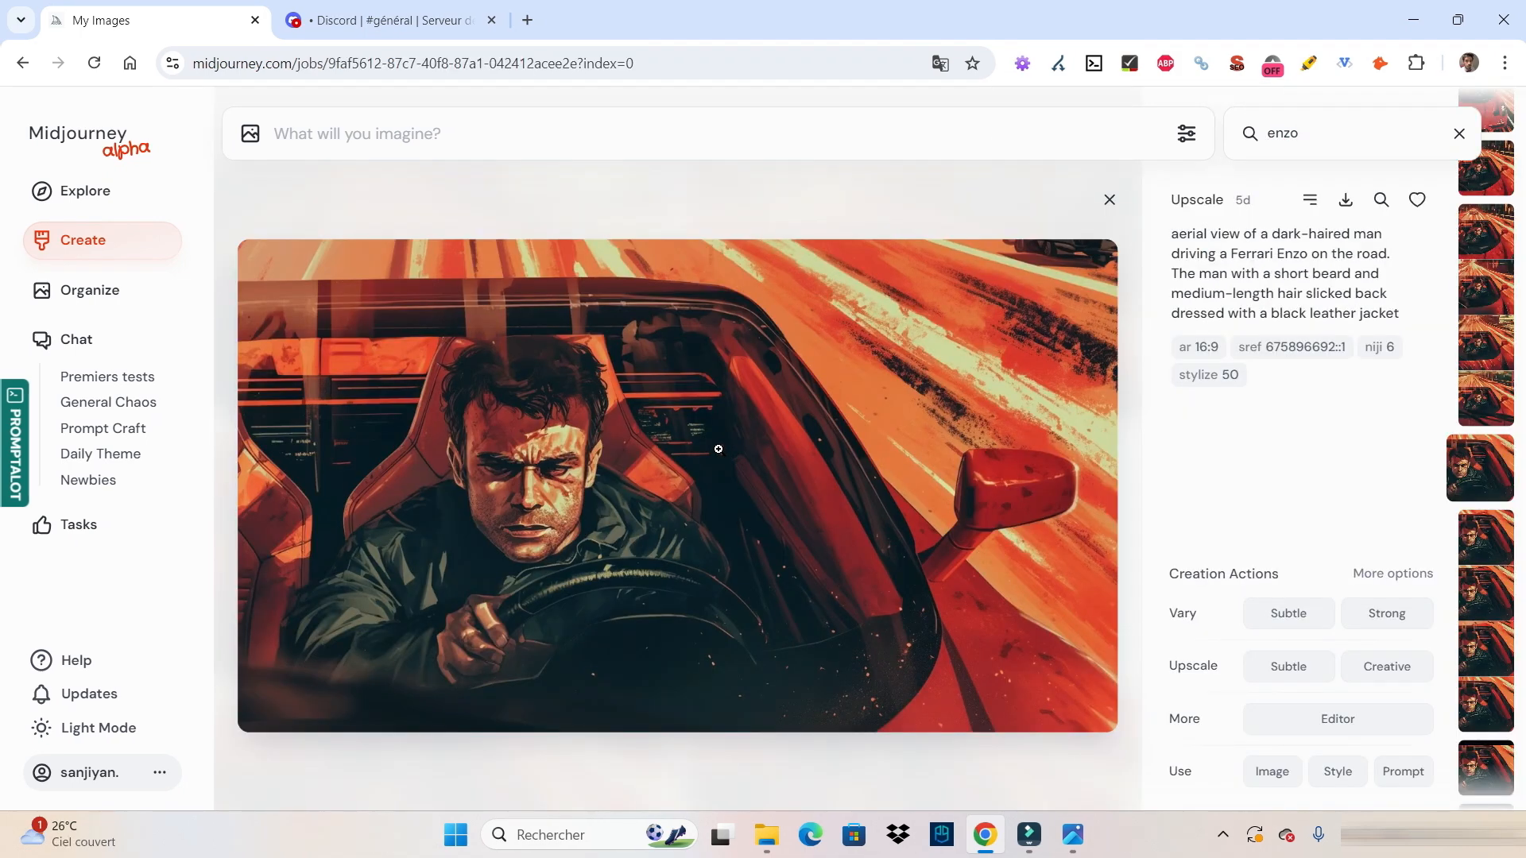
pyautogui.click(1293, 721)
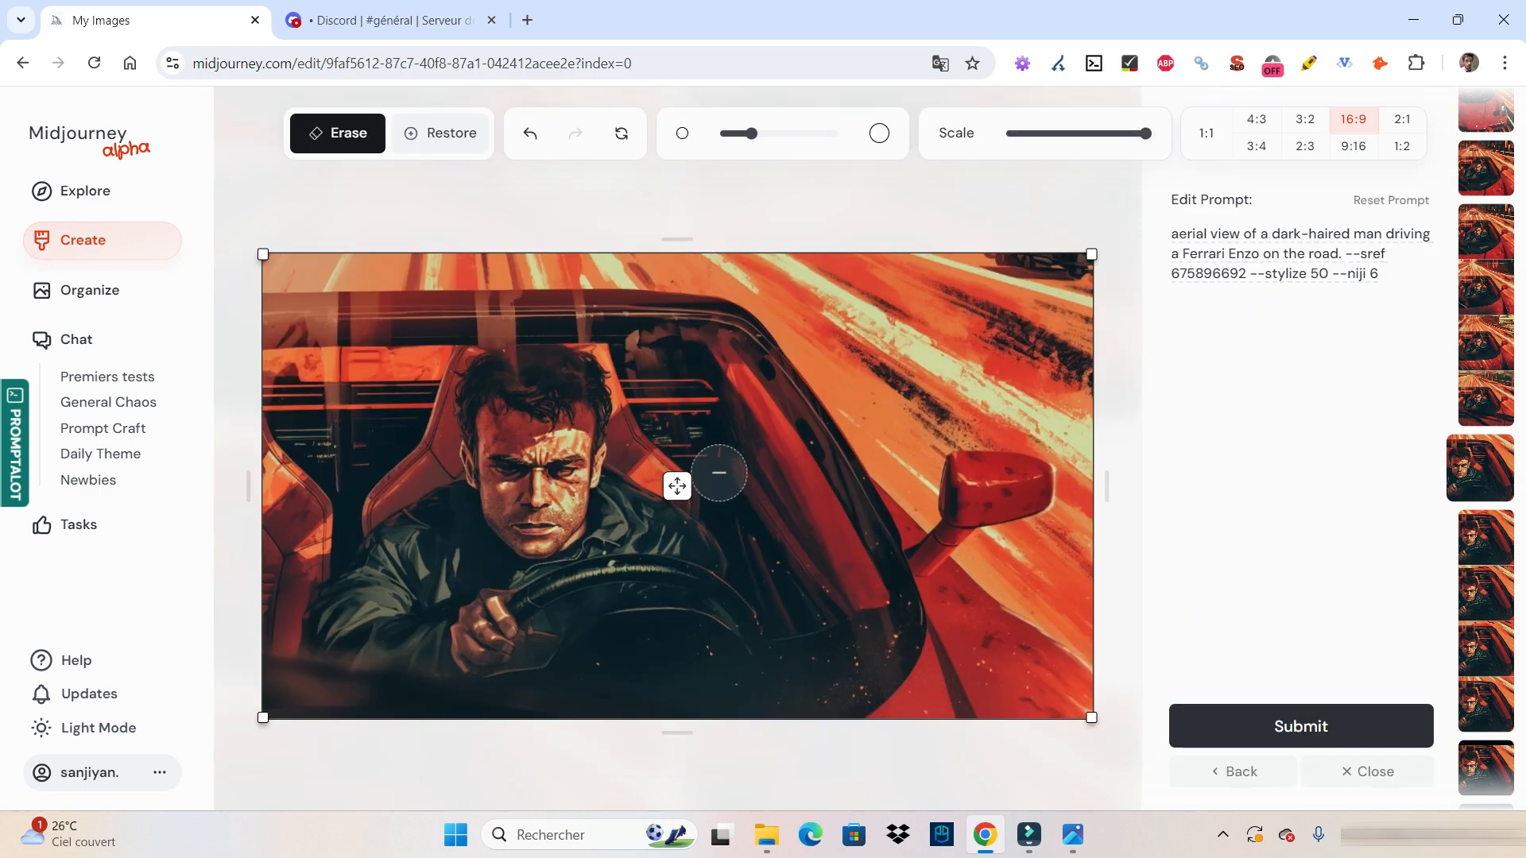
# Step: Shrink the driver image to just over a third of the canvas width, set 4:3, move it to the upper right, and submit
pyautogui.click(1078, 135)
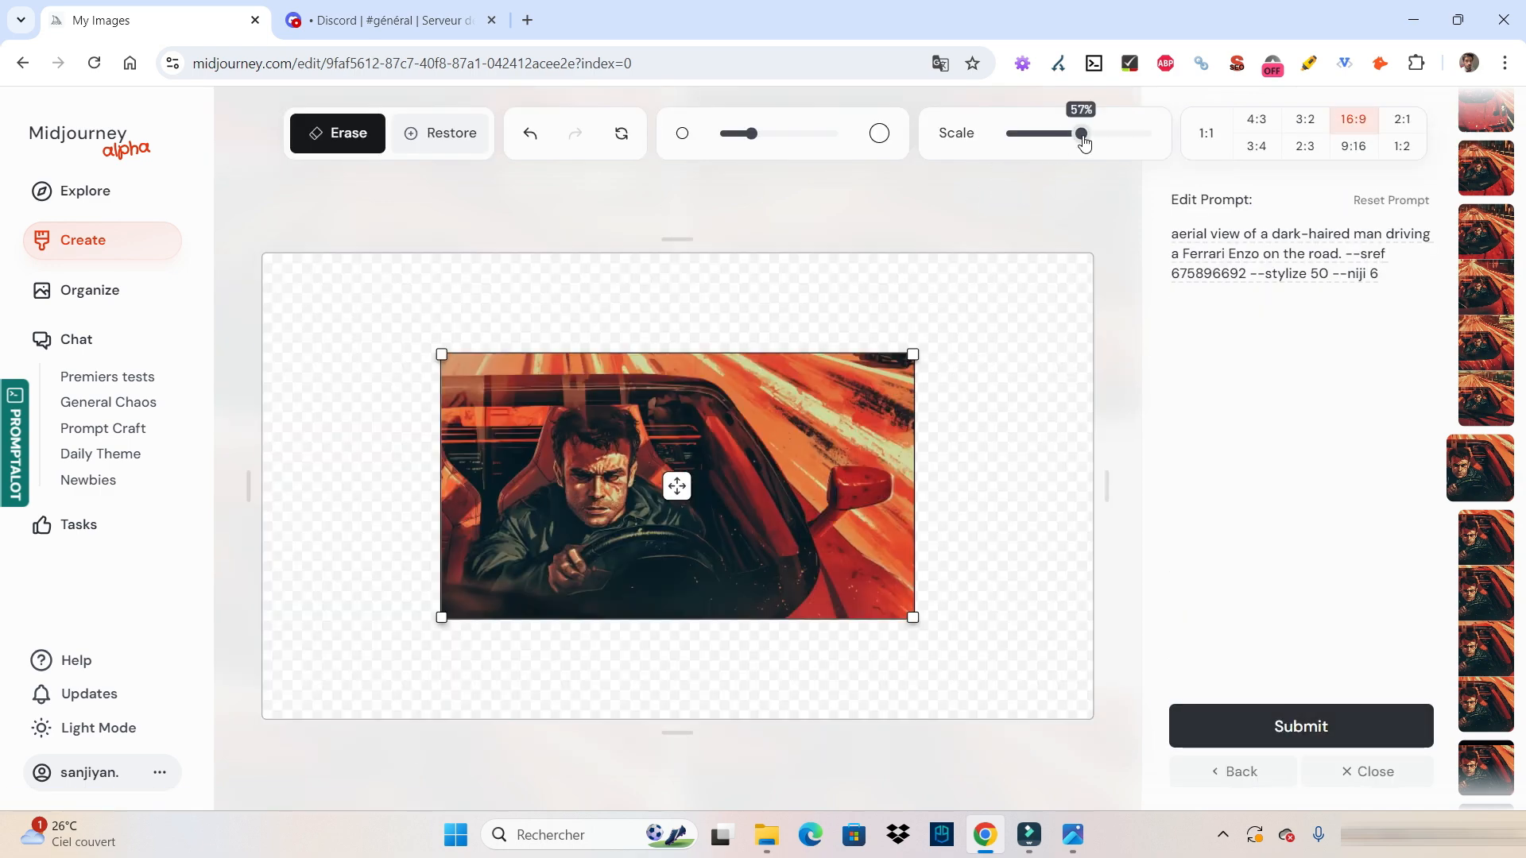
pyautogui.moveTo(1078, 135); pyautogui.dragTo(1049, 134)
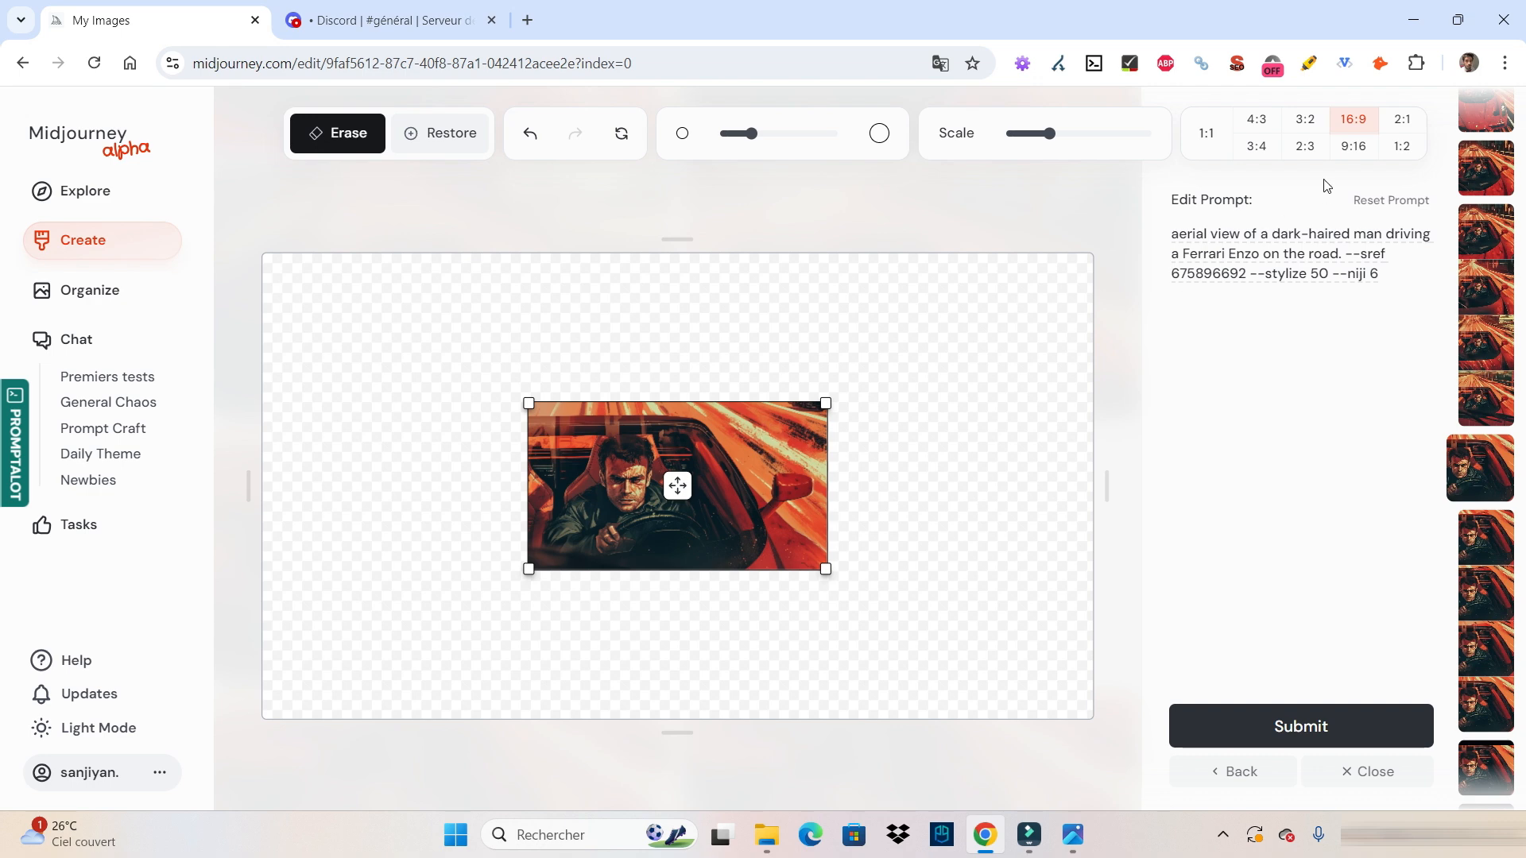
pyautogui.click(1258, 120)
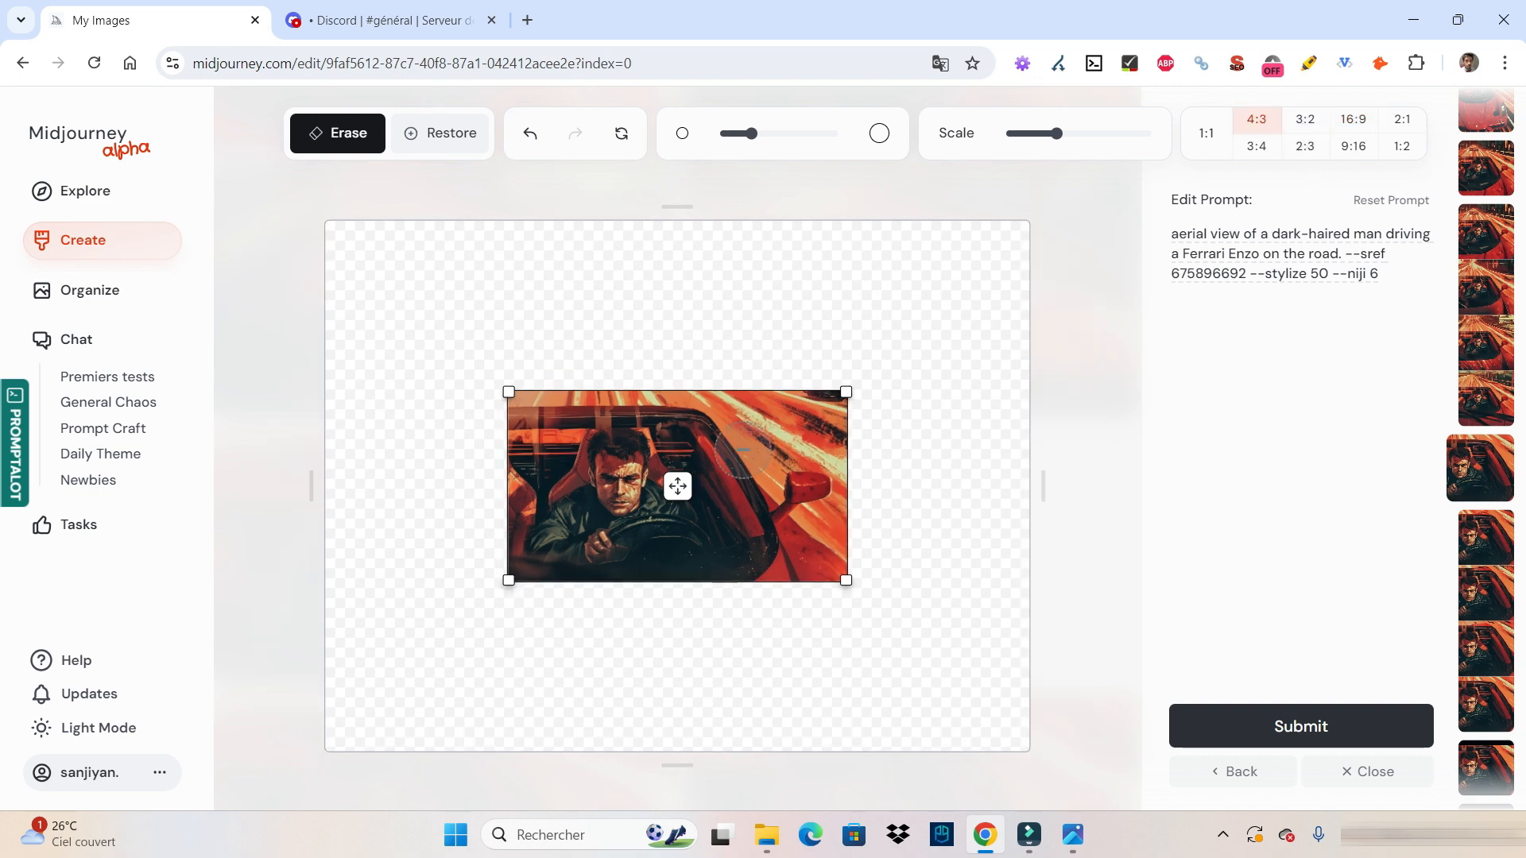
pyautogui.moveTo(678, 485)
pyautogui.mouseDown()
pyautogui.moveTo(765, 357)
pyautogui.moveTo(808, 328)
pyautogui.mouseUp()
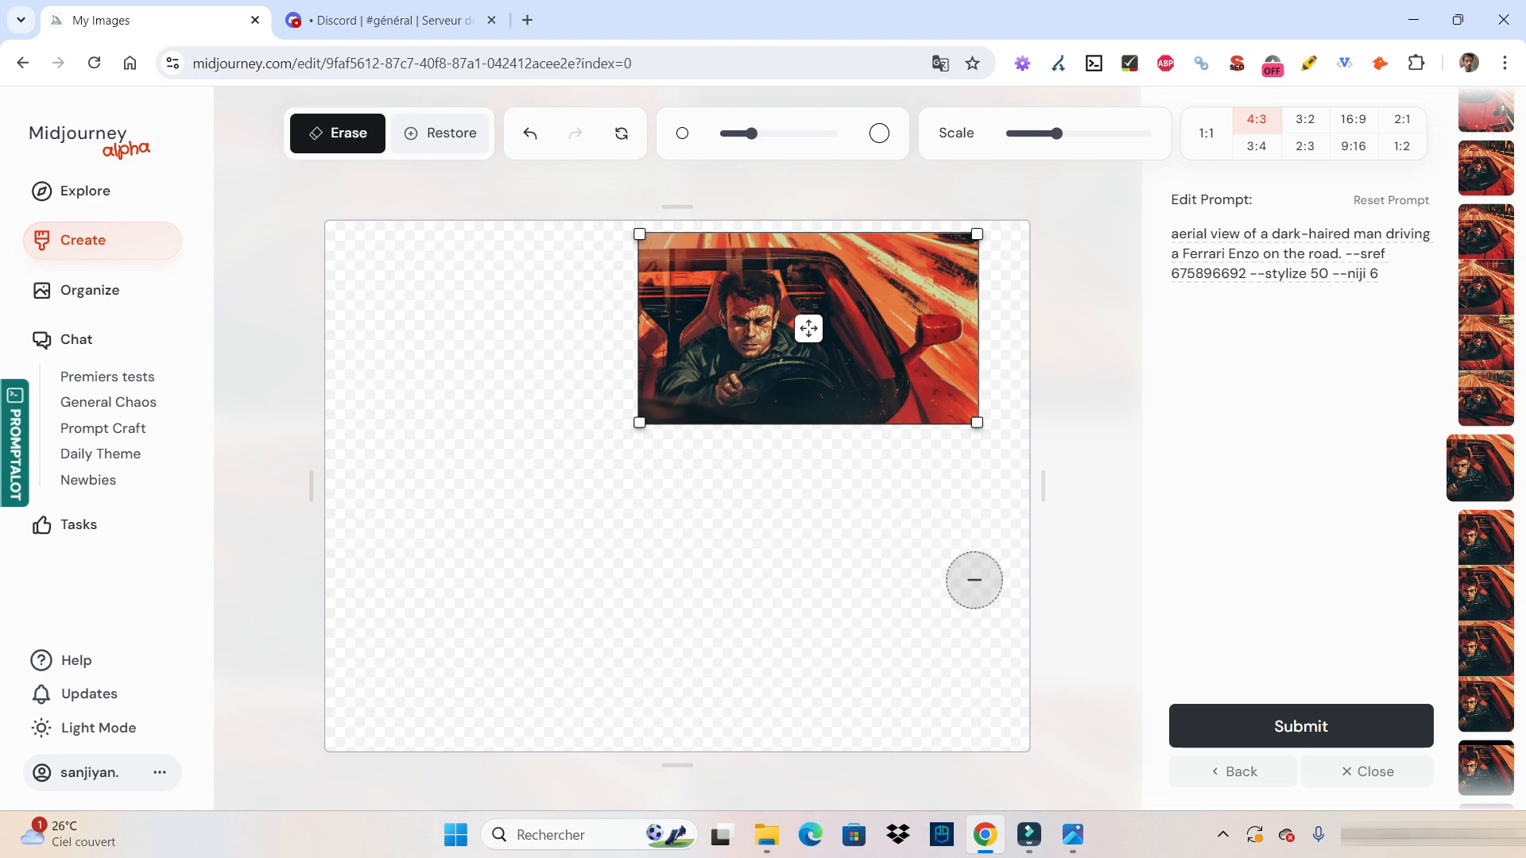
pyautogui.click(1280, 727)
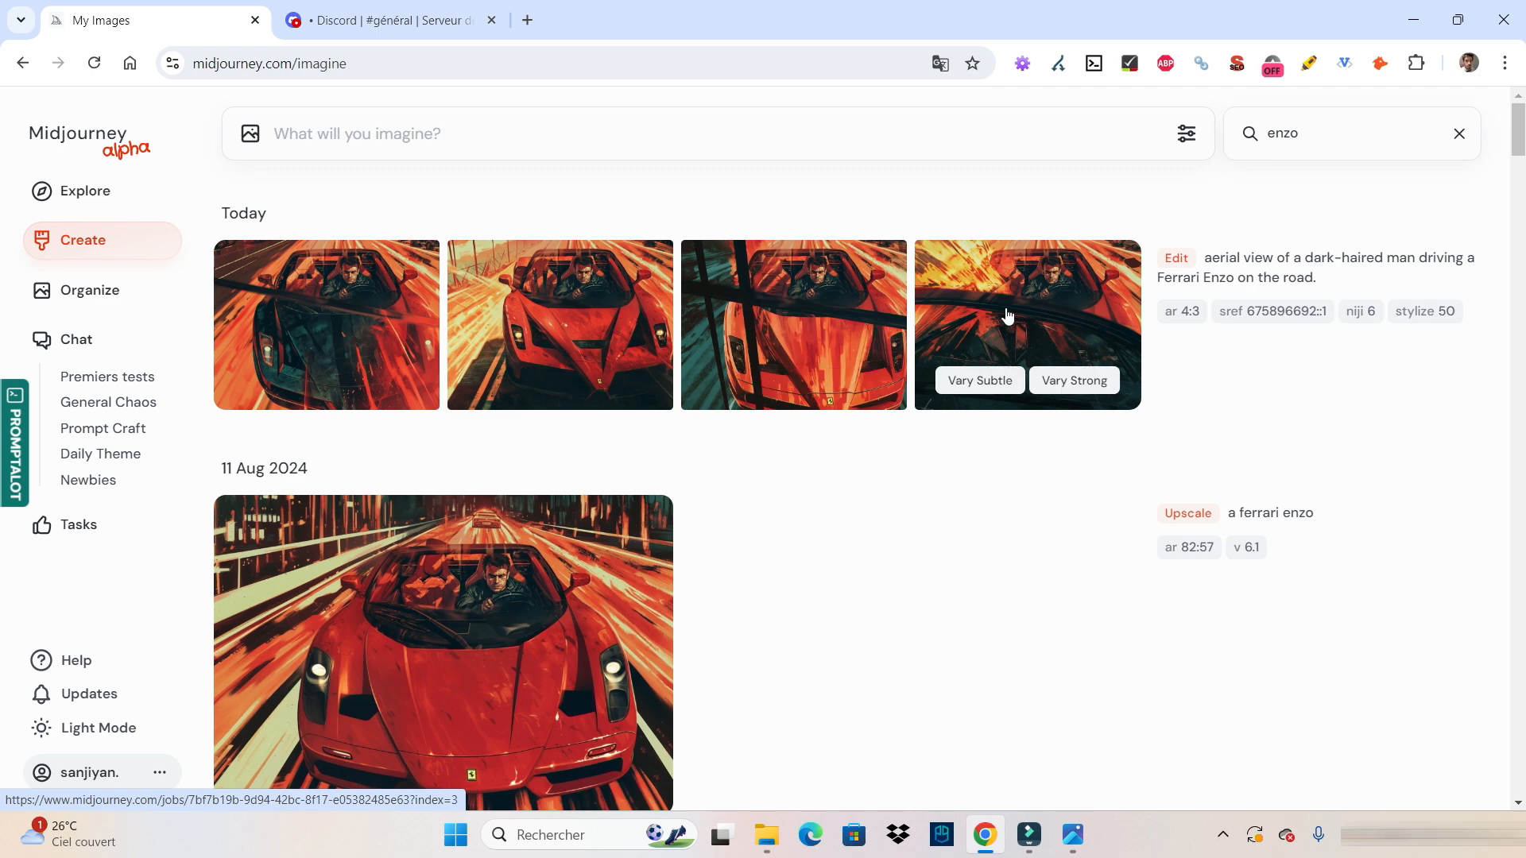
# Step: Compare the 4:3 Ferrari results enlarged, from the fourth back to the second, and return to the third one
pyautogui.click(1007, 315)
pyautogui.press('Left')
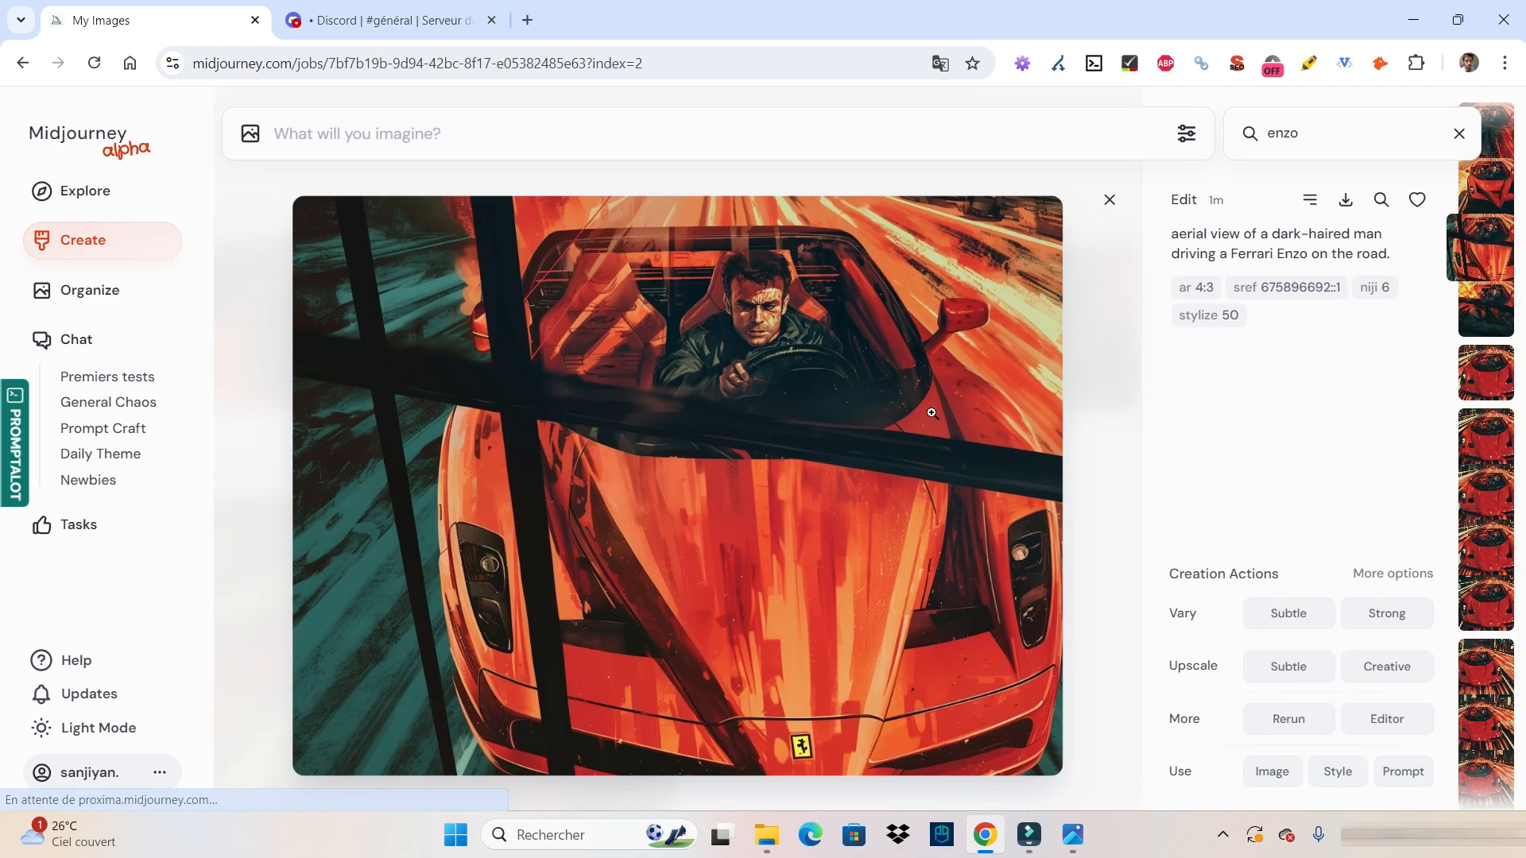
pyautogui.press('Left')
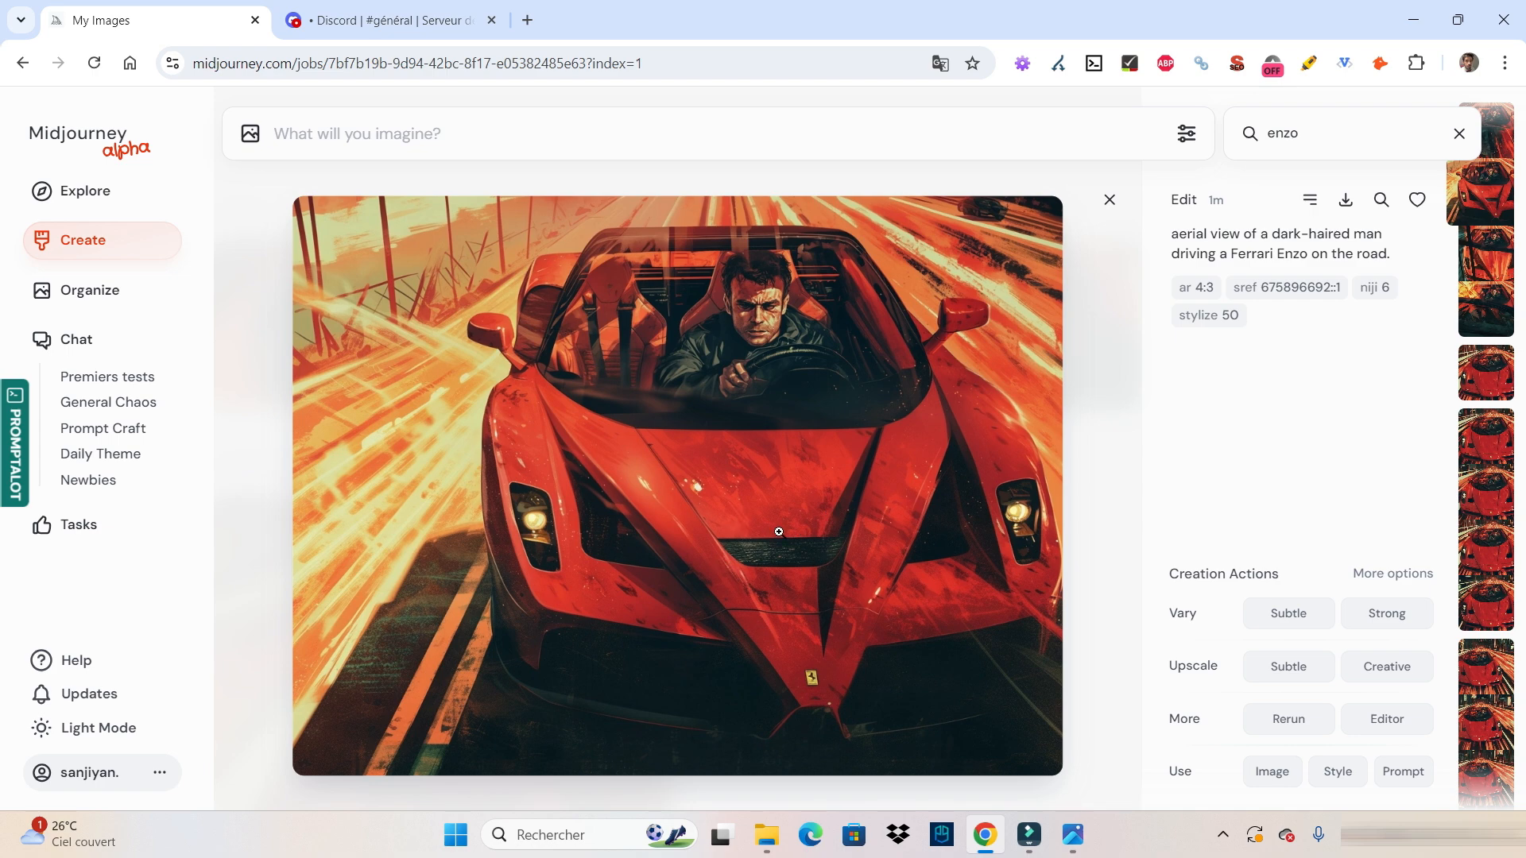
pyautogui.press('Right')
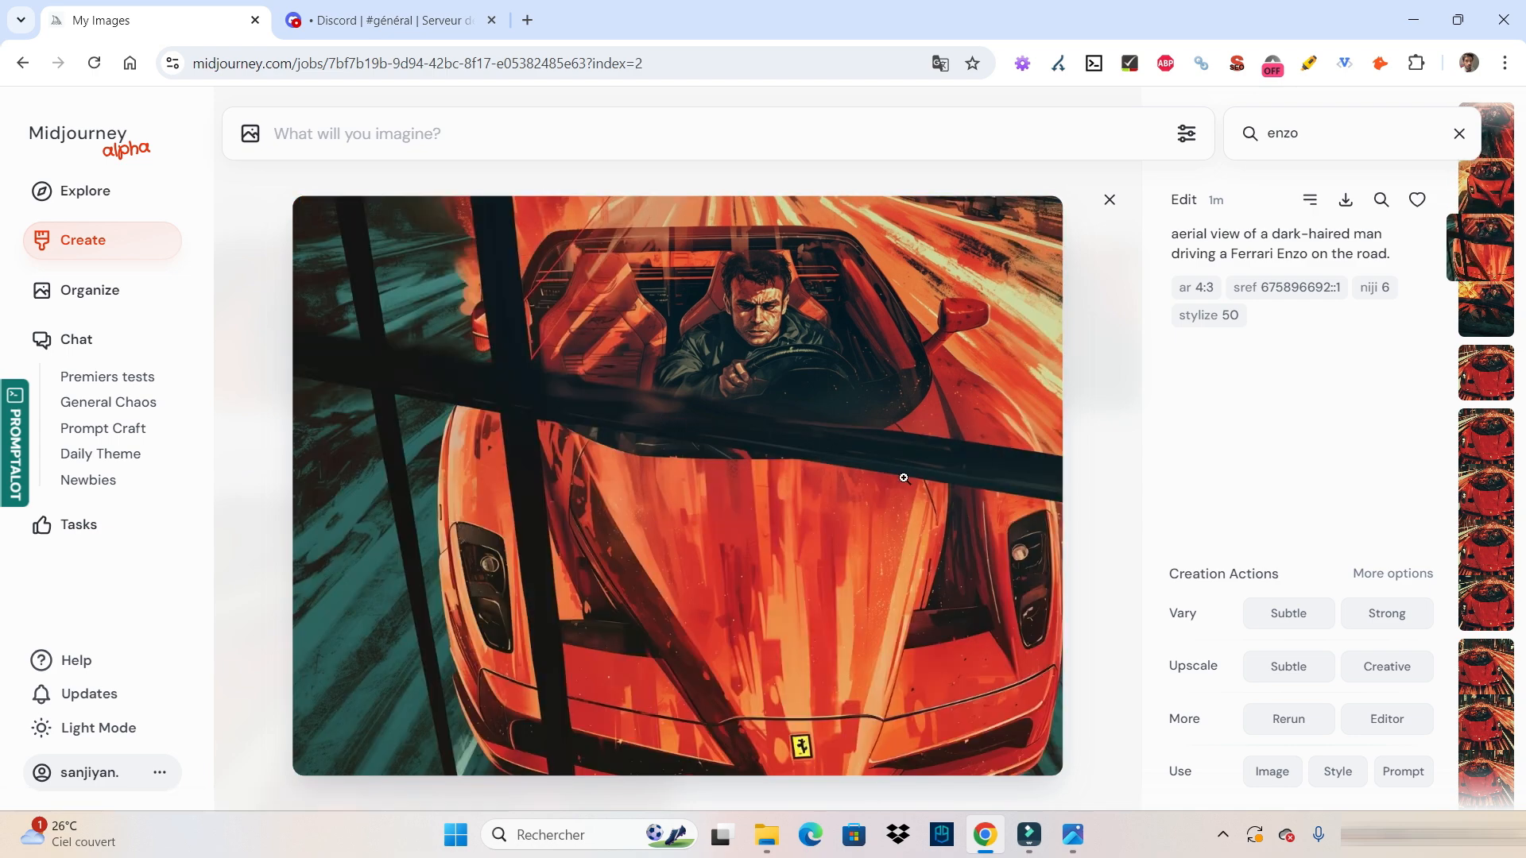
# Step: Open the third Ferrari result in the editor, erase the dark diagonal bar and both upright bars crossing the car, and submit the edit
pyautogui.click(1387, 720)
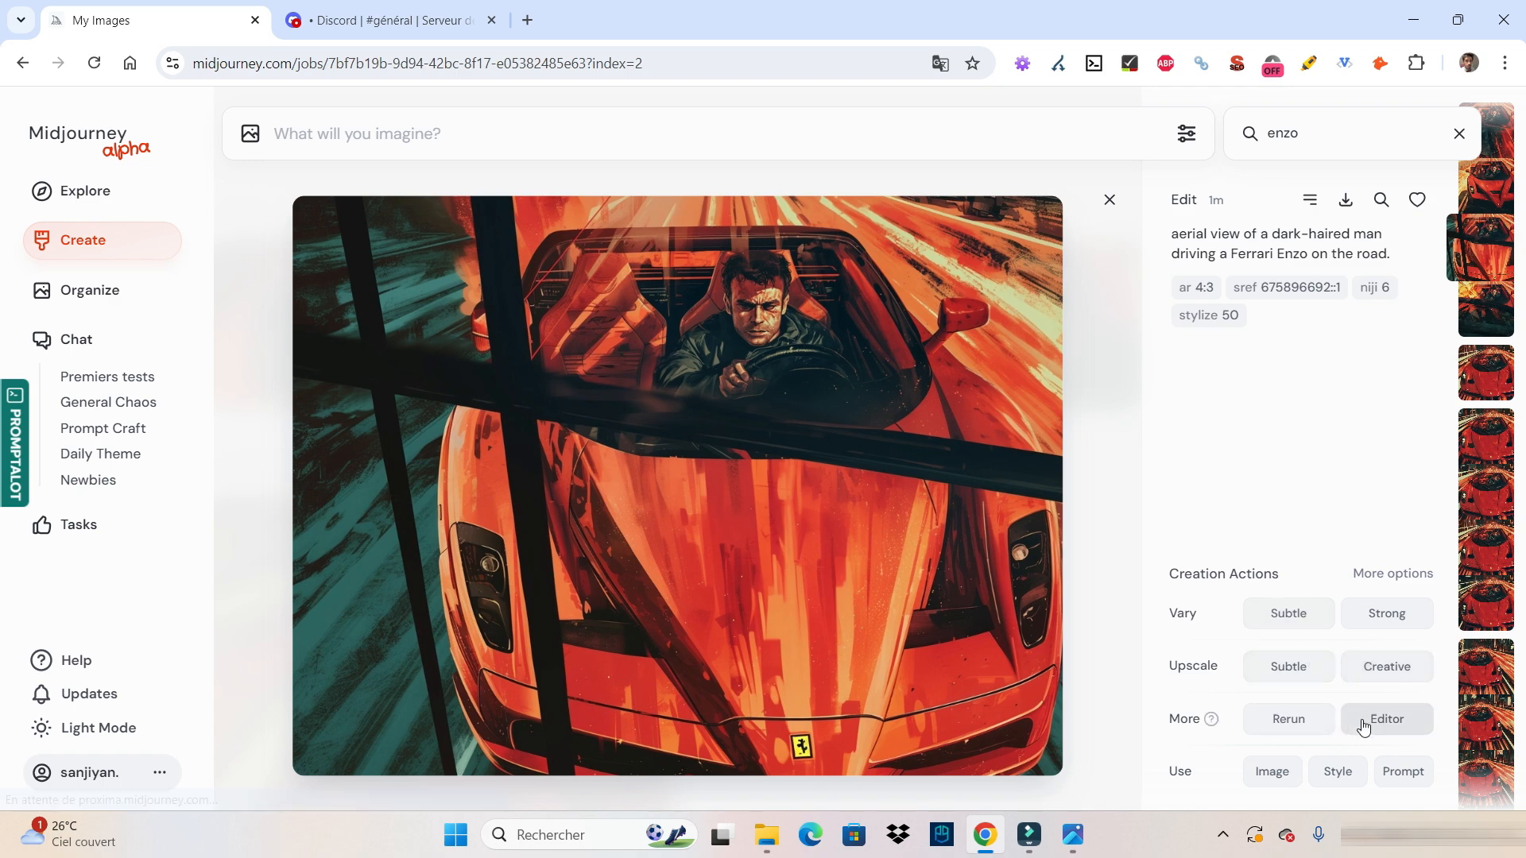
pyautogui.moveTo(333, 368); pyautogui.dragTo(974, 464)
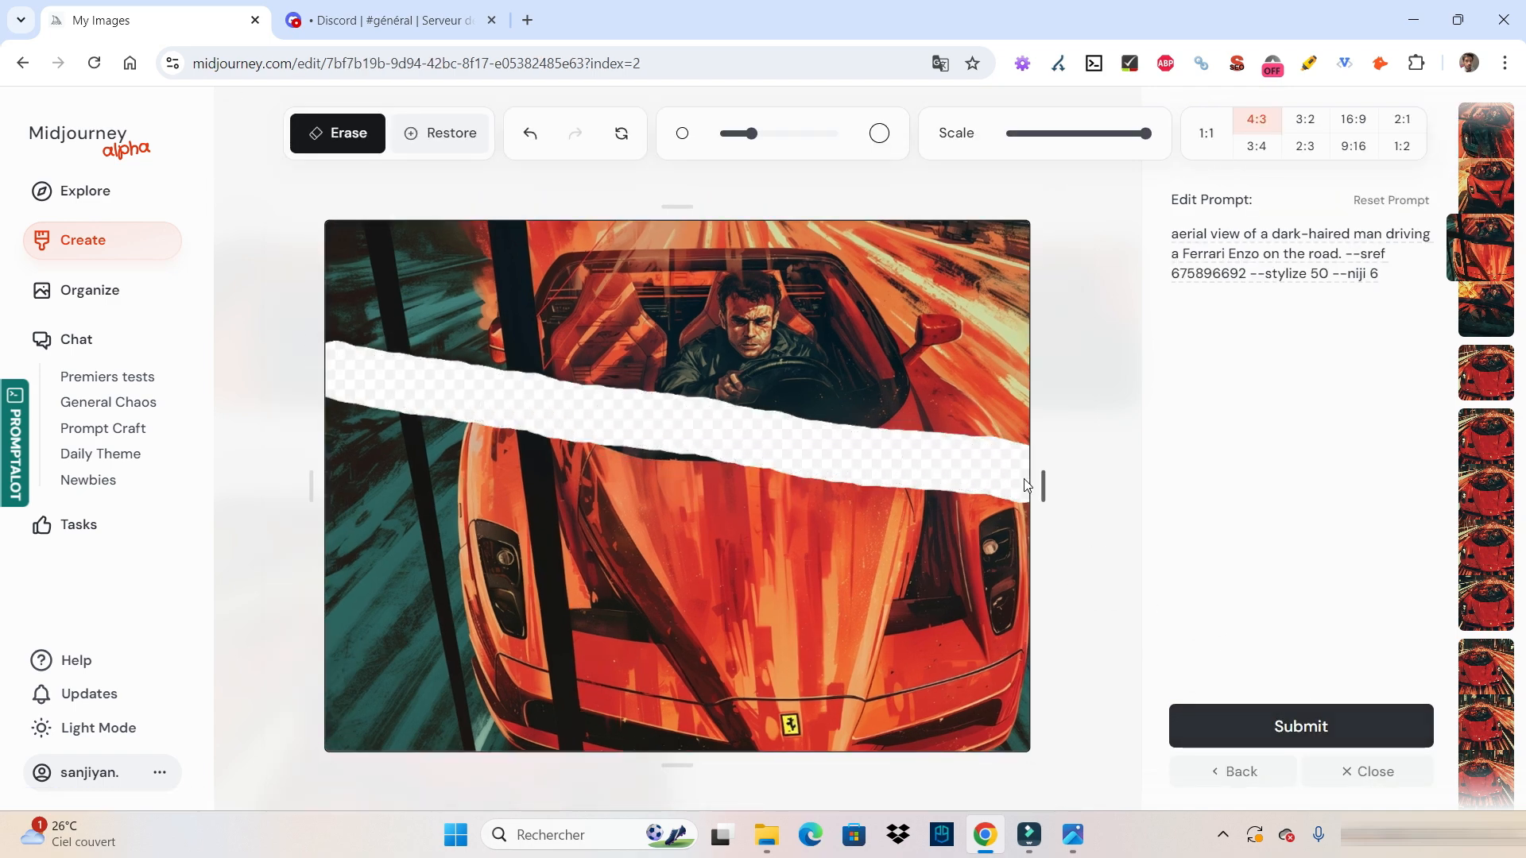
pyautogui.moveTo(502, 231)
pyautogui.mouseDown()
pyautogui.moveTo(575, 636)
pyautogui.moveTo(573, 737)
pyautogui.moveTo(545, 606)
pyautogui.mouseUp()
pyautogui.moveTo(384, 223); pyautogui.dragTo(387, 260)
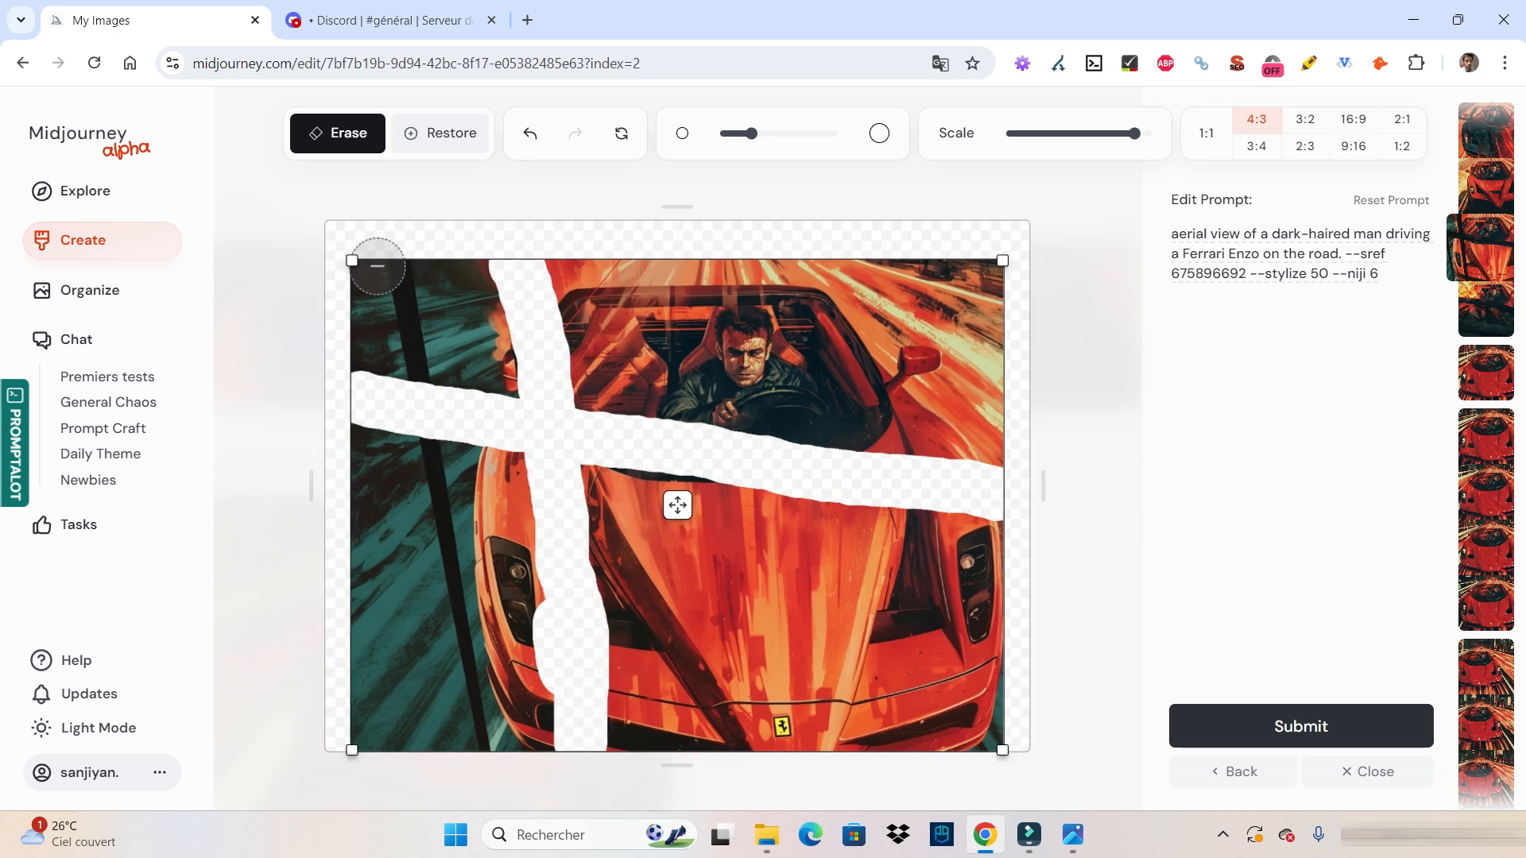
pyautogui.click(524, 141)
pyautogui.moveTo(377, 240); pyautogui.dragTo(460, 732)
pyautogui.click(1289, 732)
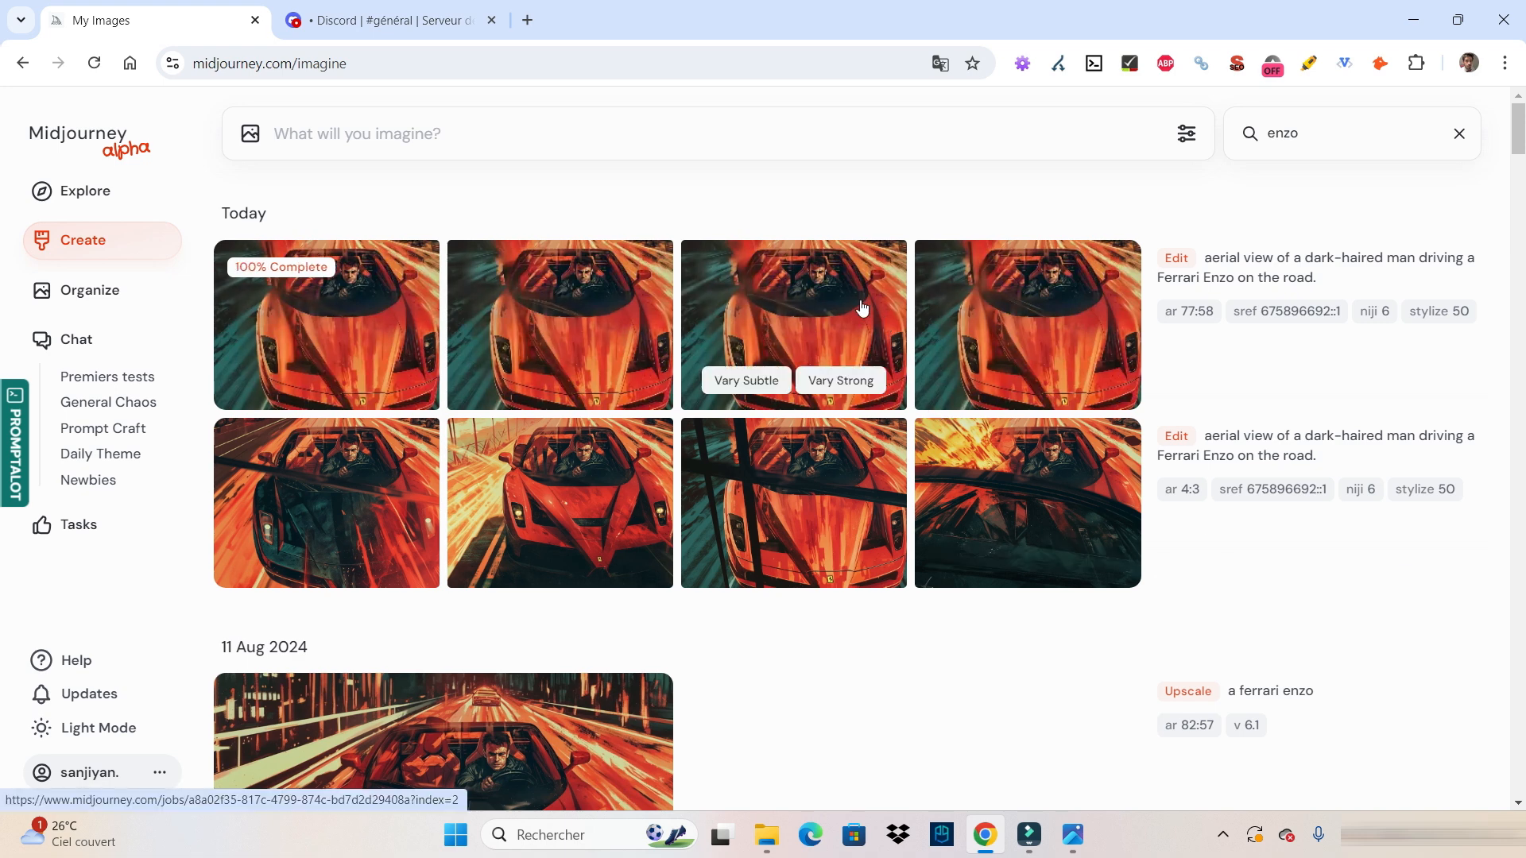
# Step: View the new bar-free Ferrari results enlarged, comparing the first and second variations of the latest edit
pyautogui.click(999, 306)
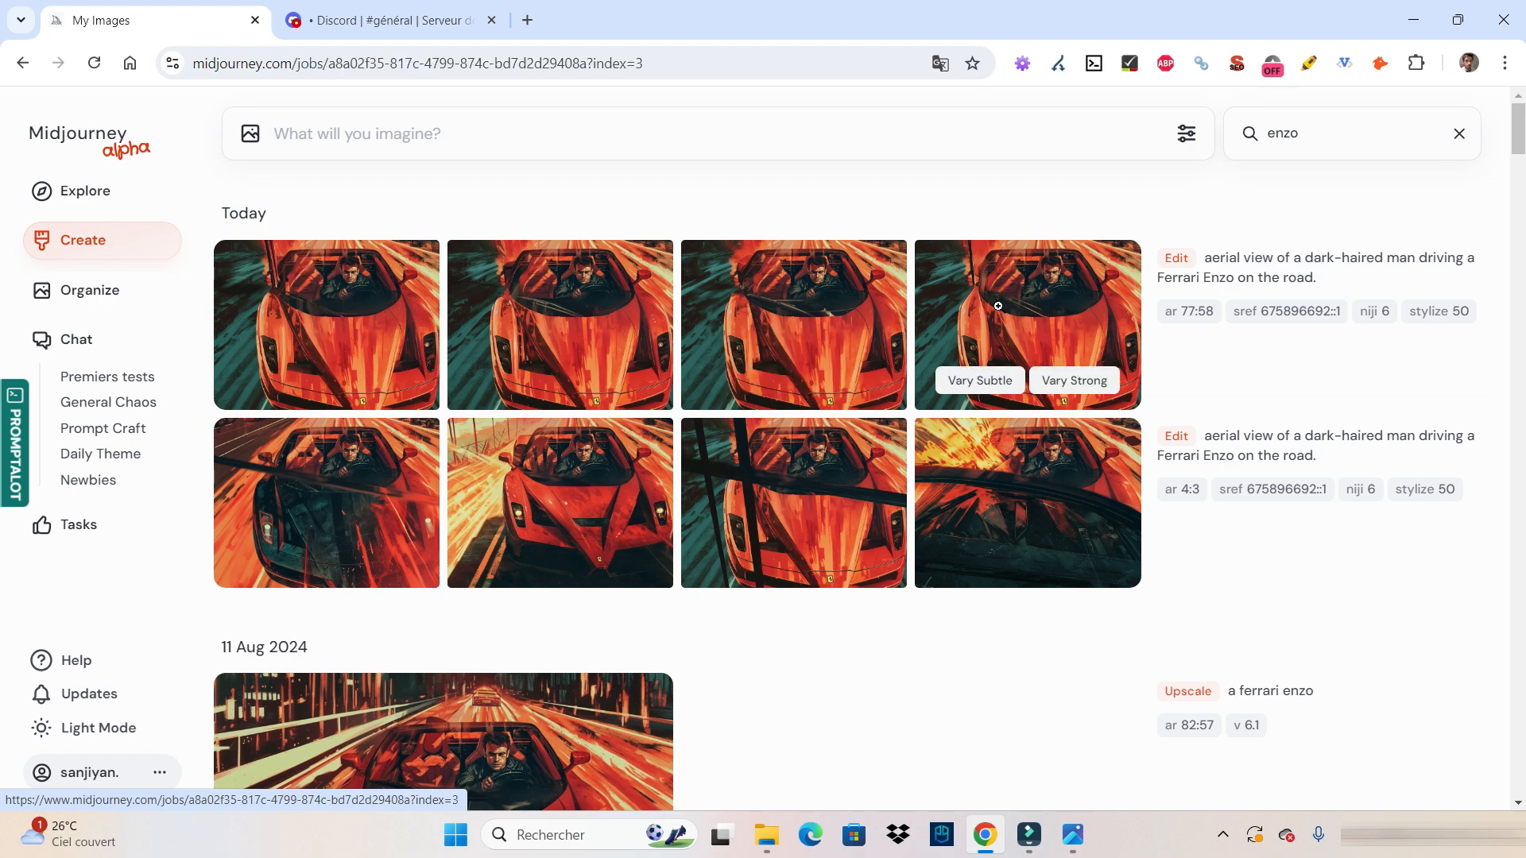
pyautogui.press('Right')
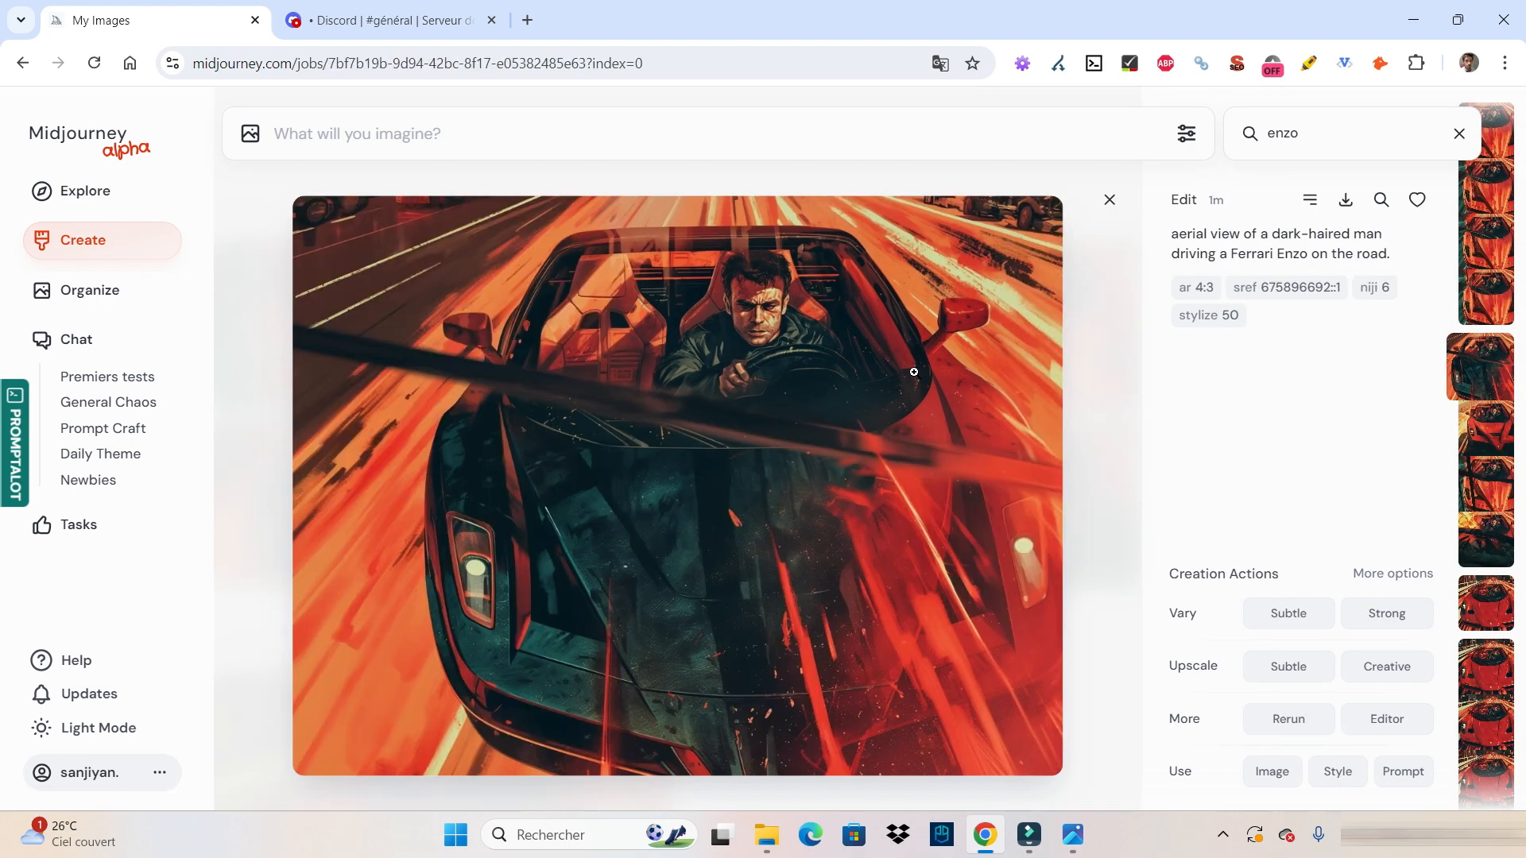
pyautogui.press('Up')
pyautogui.press('Left')
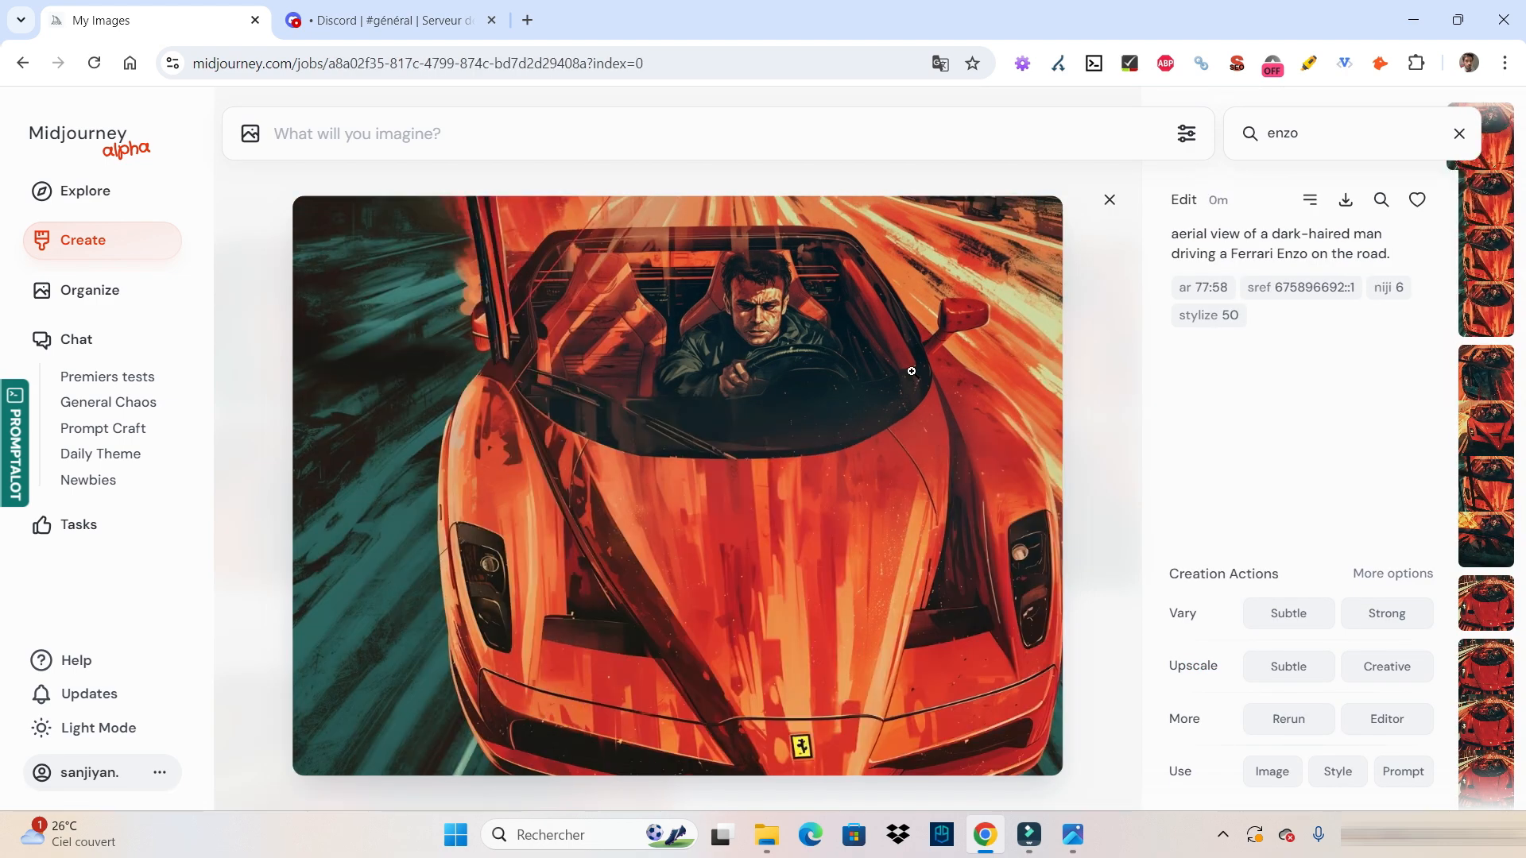
pyautogui.press('Right')
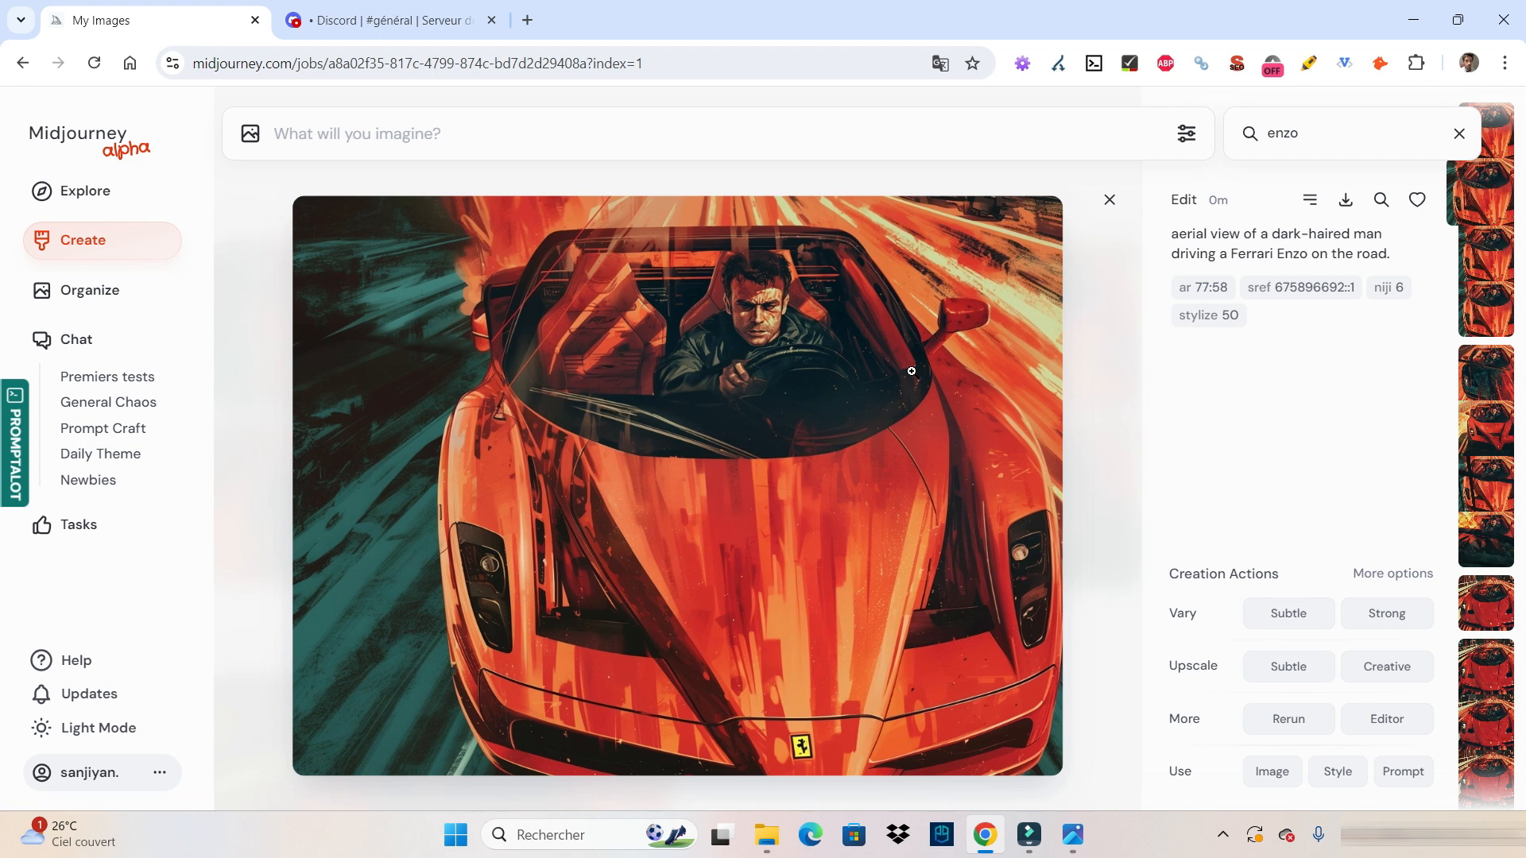